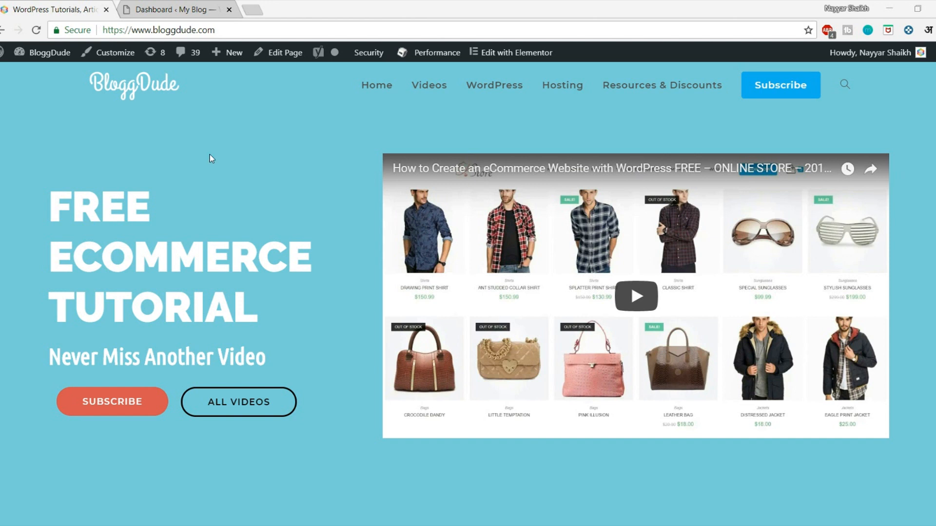
Step: Open a new blank tab beside the BloggDude and WordPress dashboard tabs
left_click(252, 10)
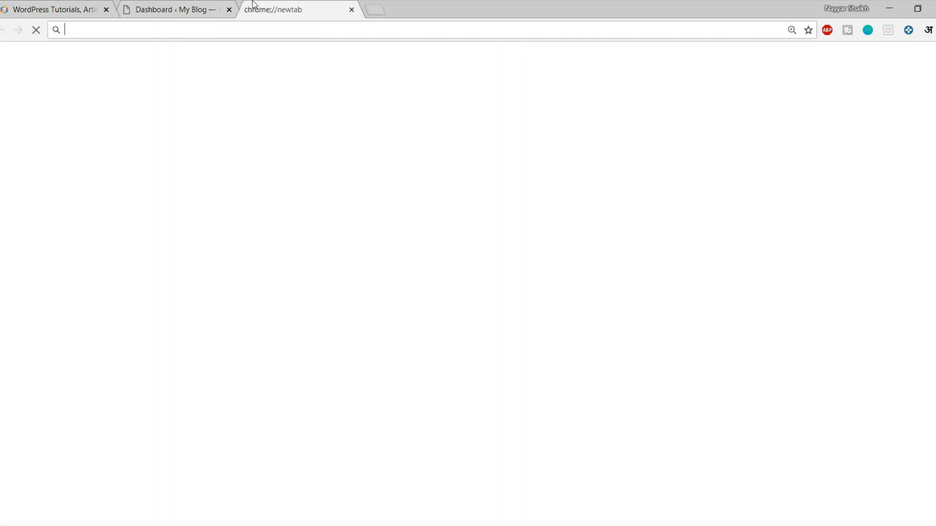
type("cloudflare.com")
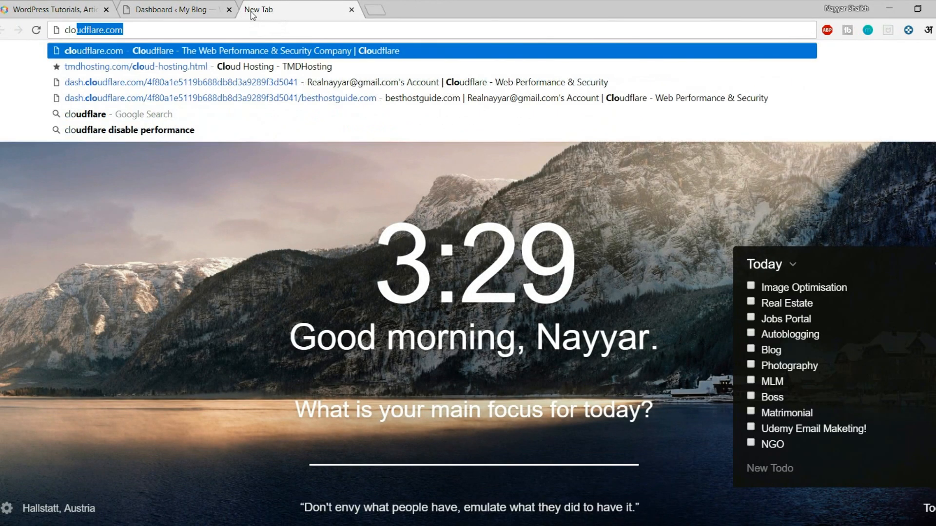
key("Return")
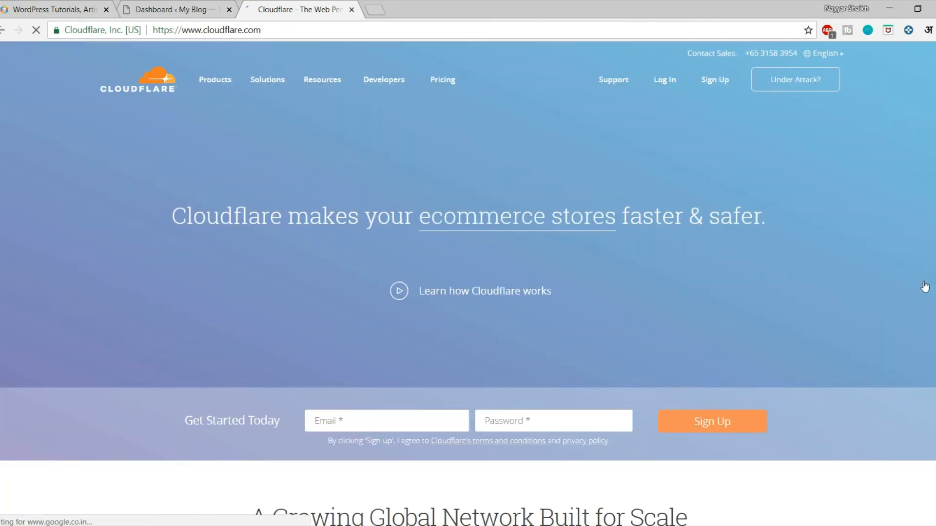
scroll(927, 330, "down", 1)
scroll(928, 330, "down", 2)
scroll(902, 334, "up", 3)
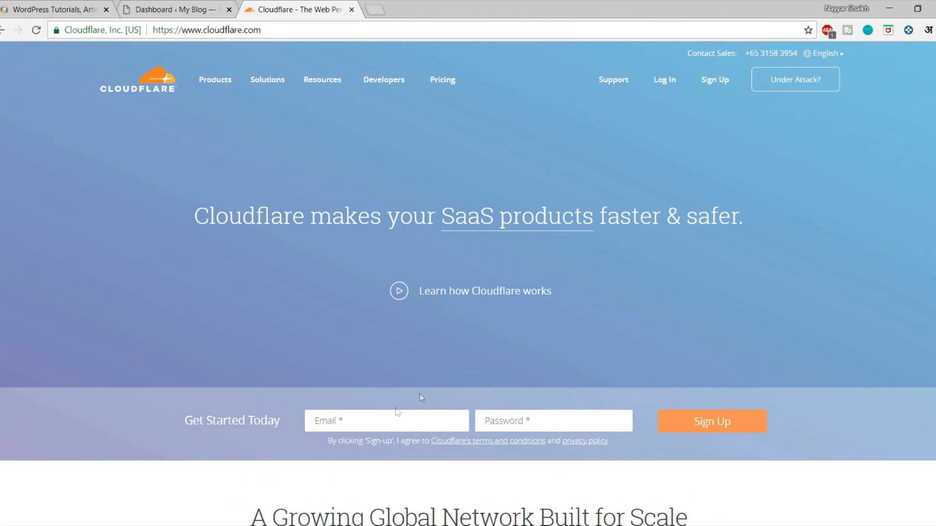
left_click(357, 418)
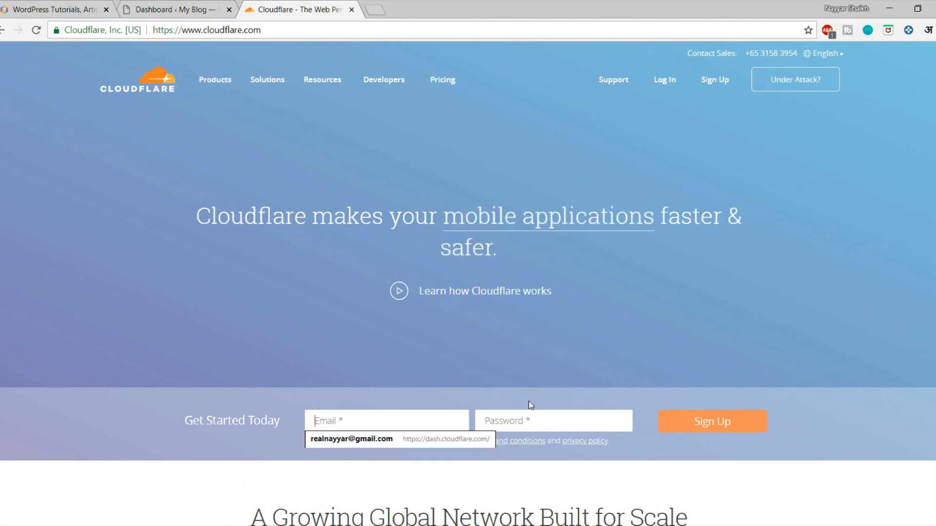
left_click(560, 416)
left_click(794, 404)
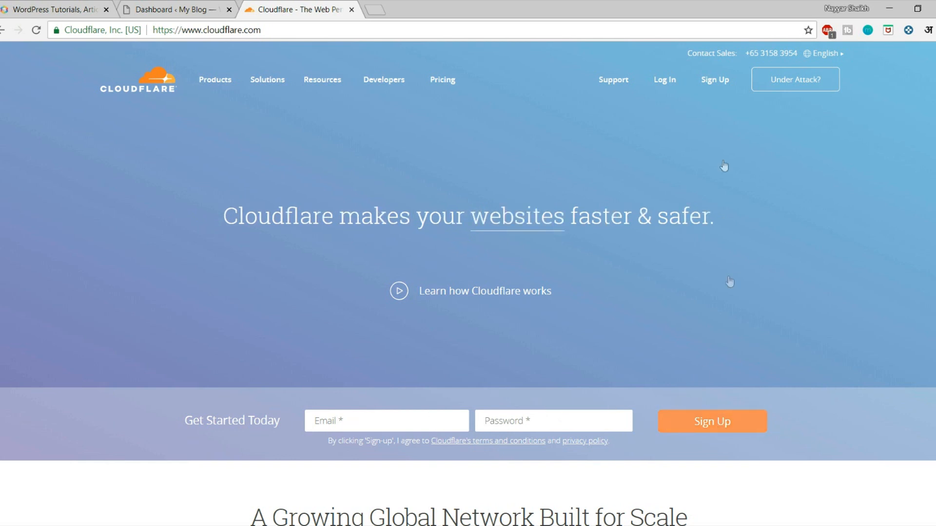
Step: Log in to Cloudflare, start Add Site, and grab the blog's domain from the WordPress tab
left_click(671, 86)
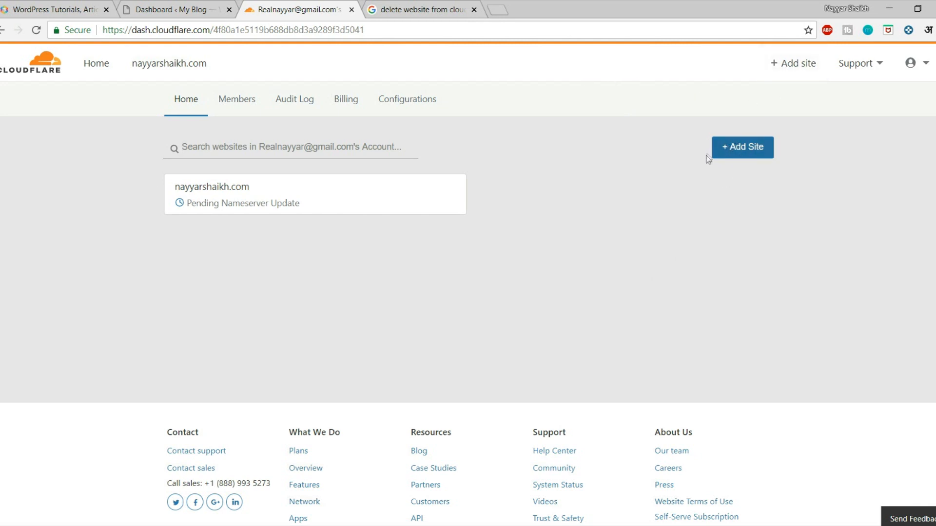
left_click(741, 154)
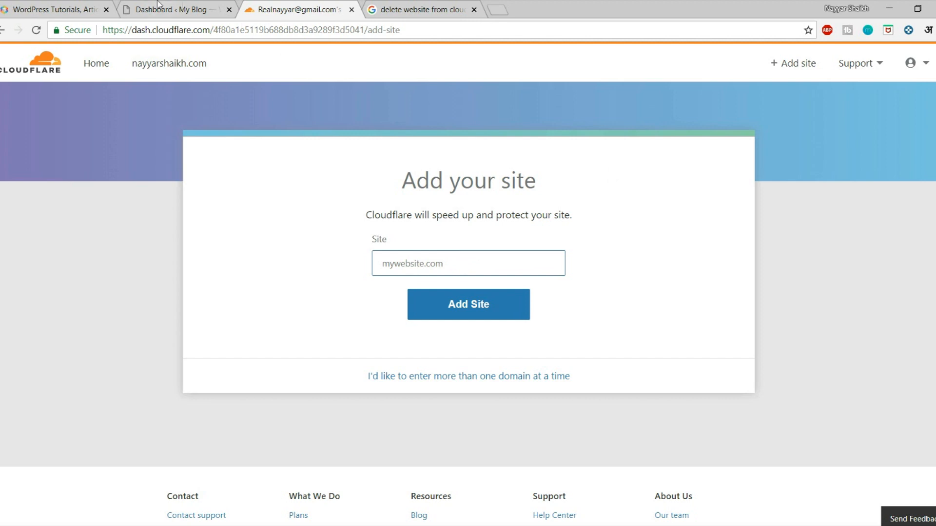
left_click(170, 9)
left_click_drag(229, 30, 92, 32)
key("ctrl+c")
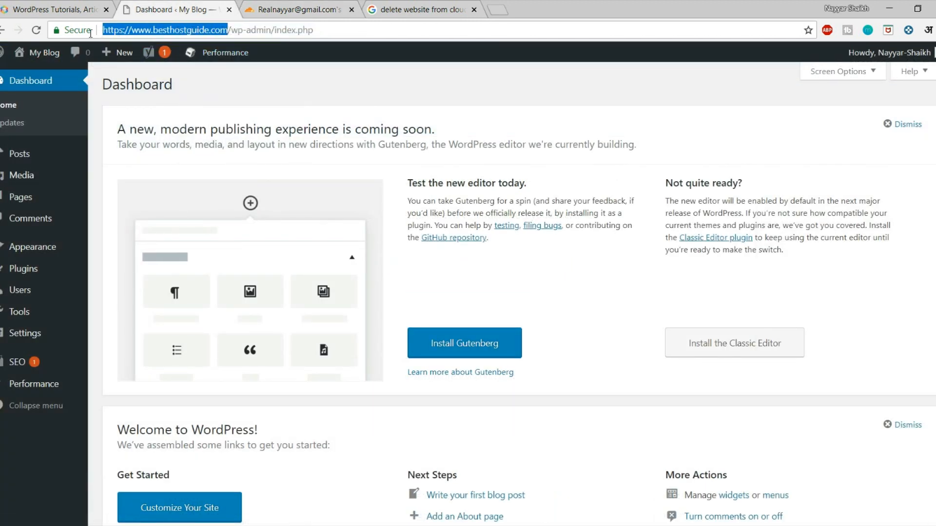
left_click(292, 9)
Step: Paste the address into the Site field and trim it to besthostguide.com
key("ctrl+v")
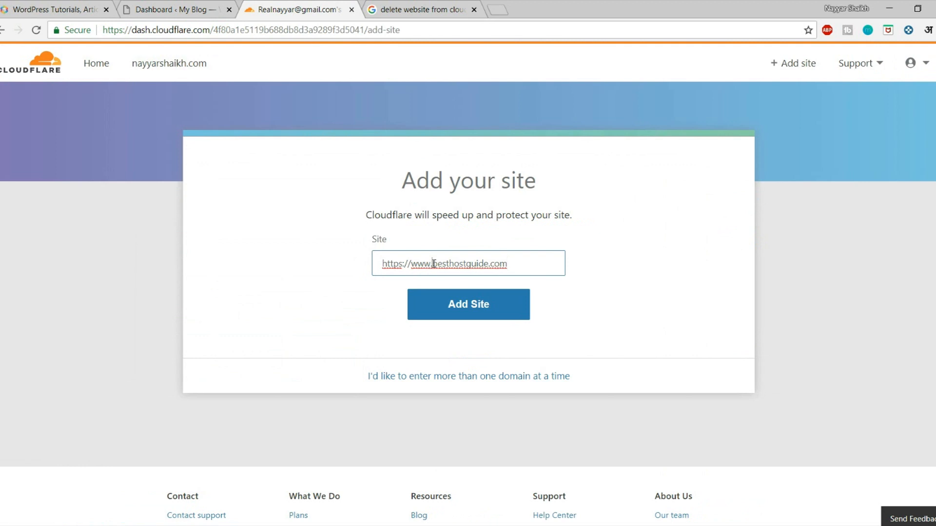
left_click_drag(435, 263, 342, 267)
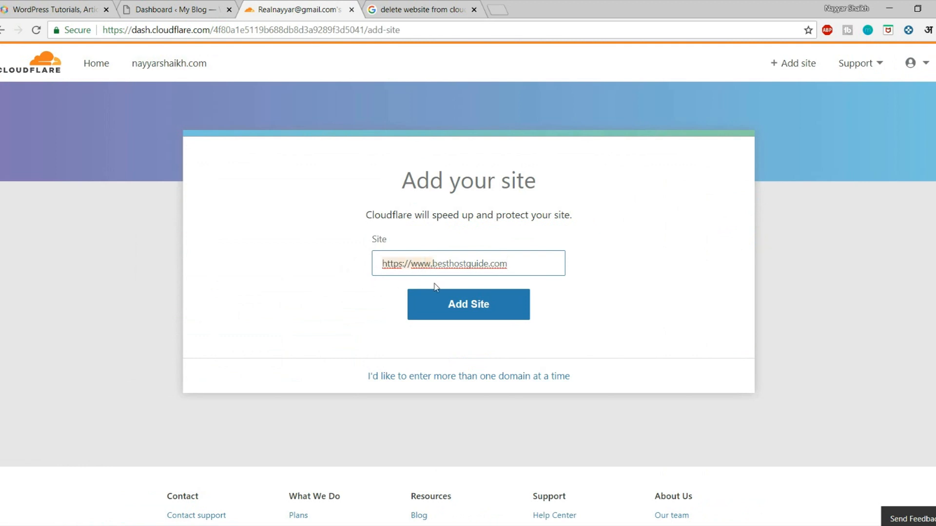
key("BackSpace")
left_click_drag(467, 268, 378, 272)
left_click(385, 292)
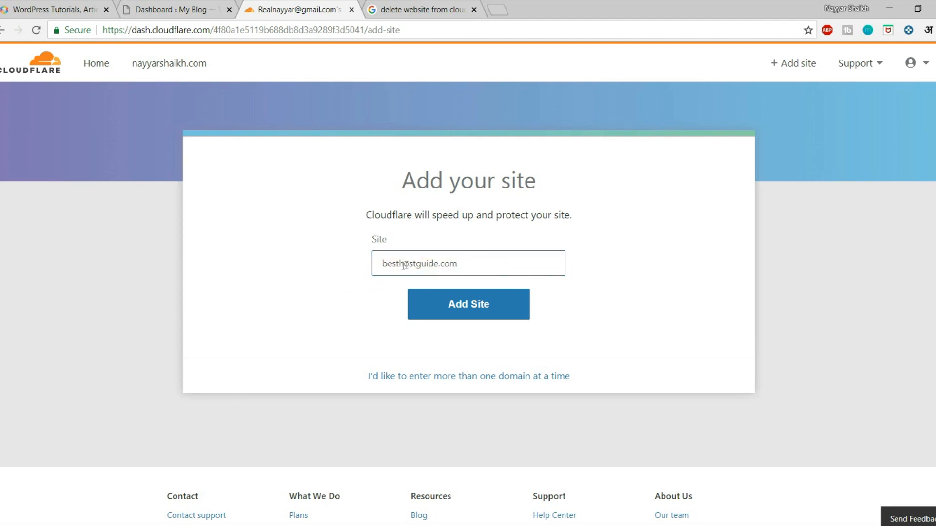
left_click_drag(377, 263, 469, 268)
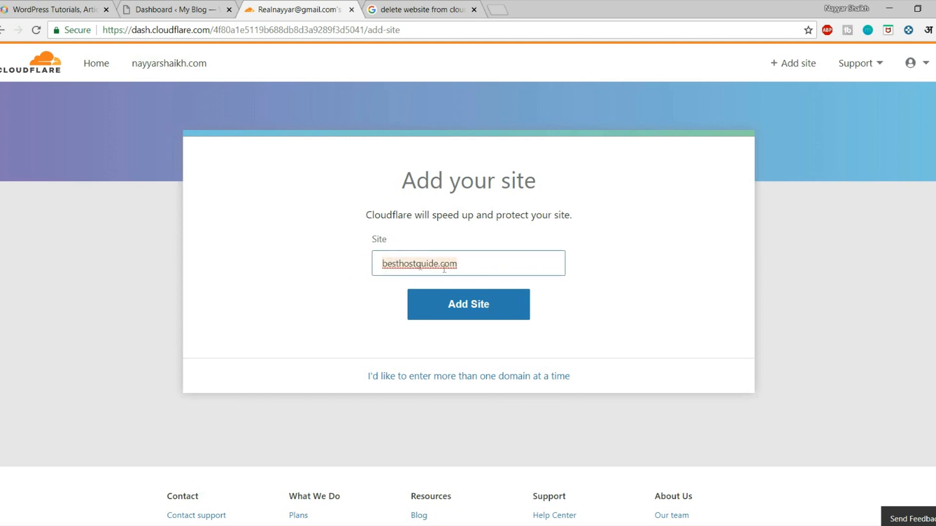
Step: Add besthostguide.com and confirm the Free $0/month plan for it
left_click(481, 316)
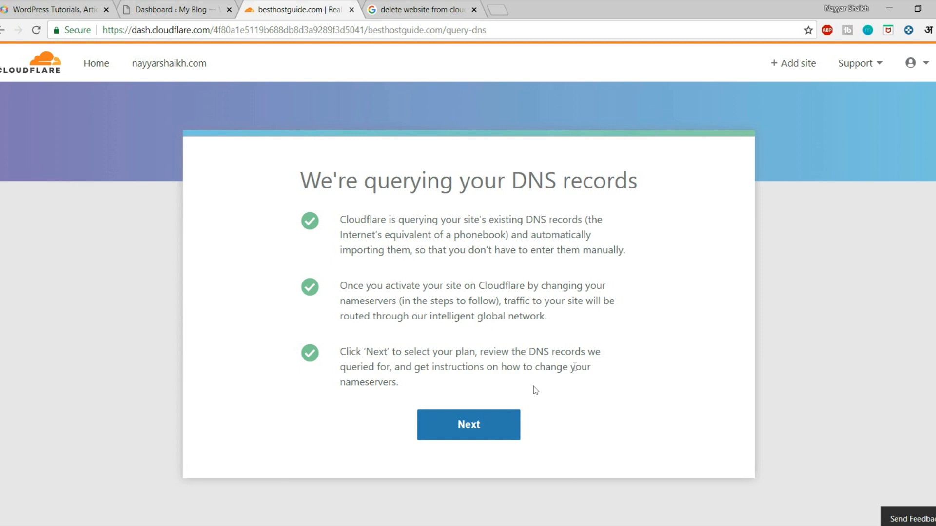
left_click(491, 429)
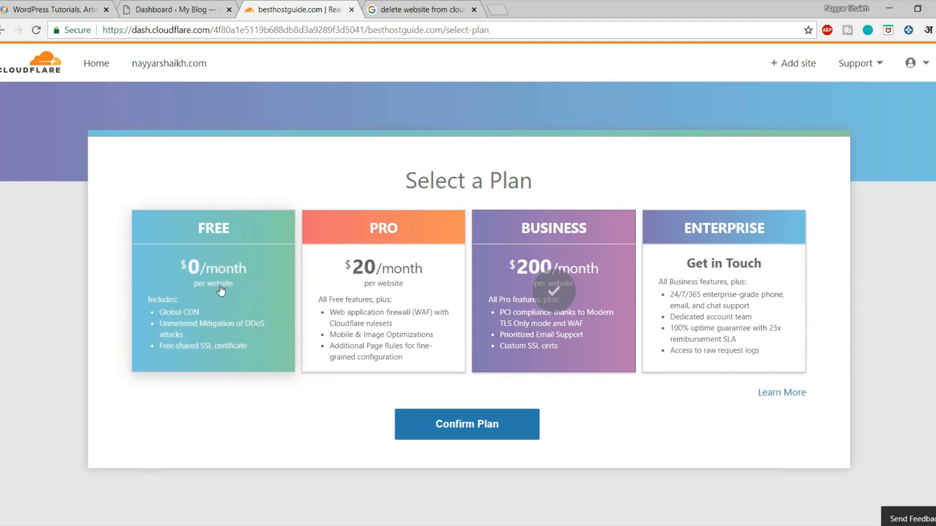
left_click(232, 260)
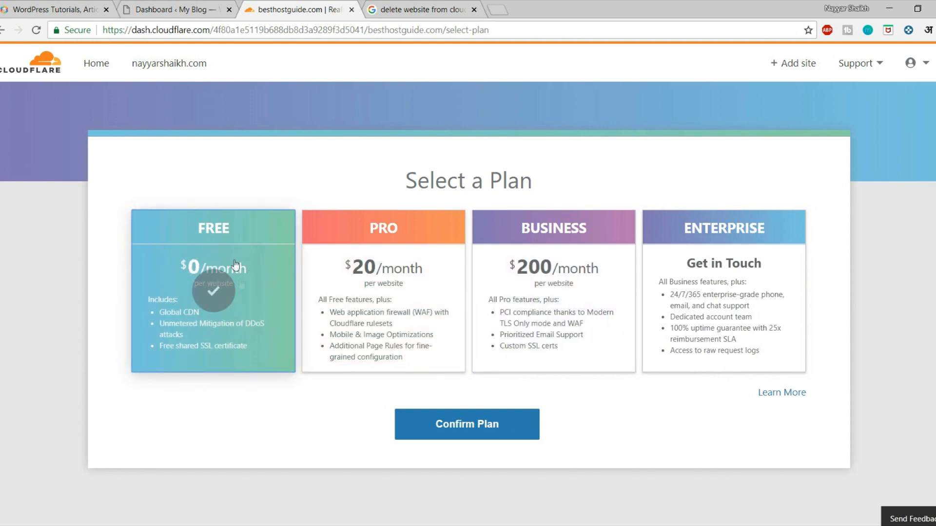
left_click(462, 427)
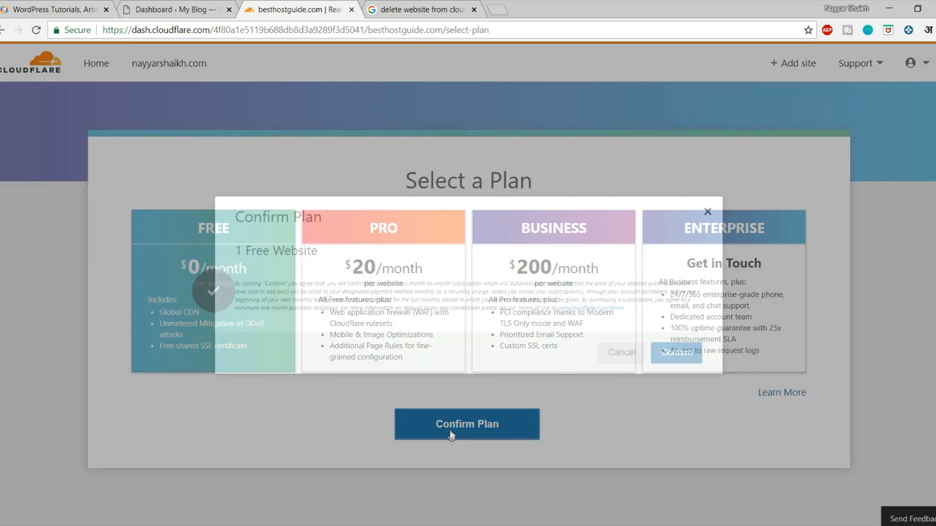
left_click(677, 352)
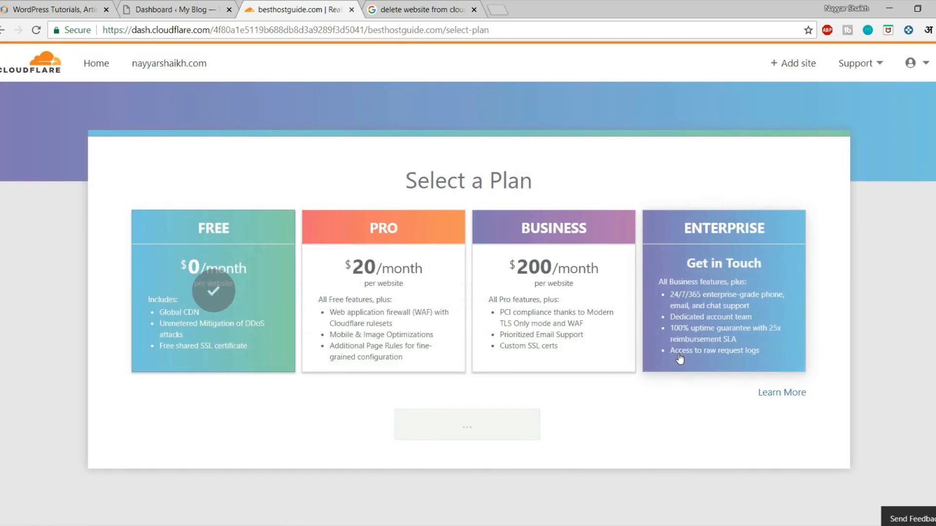
Step: Proxy the autoconfig, autodiscover, cpanel, cpcalendars, cpcontacts and ftp records through Cloudflare
scroll(506, 416, "down", 7)
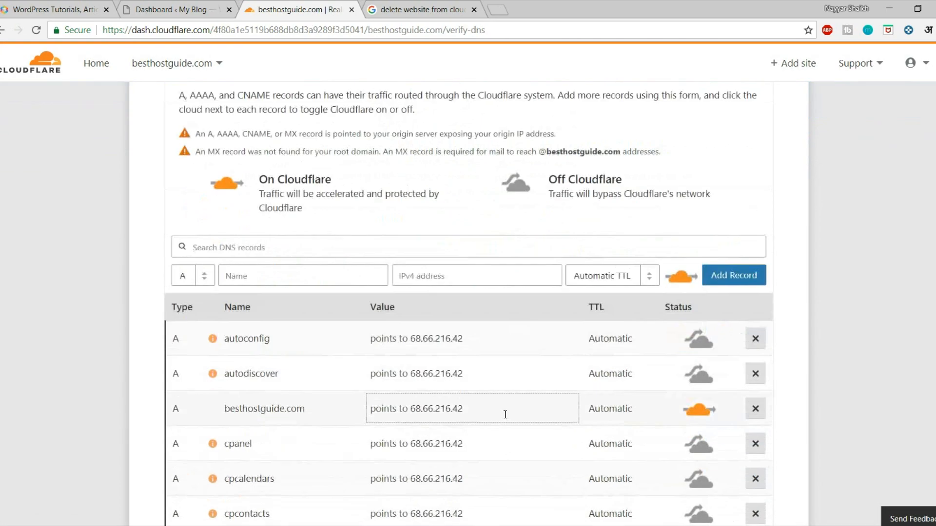
scroll(476, 287, "up", 7)
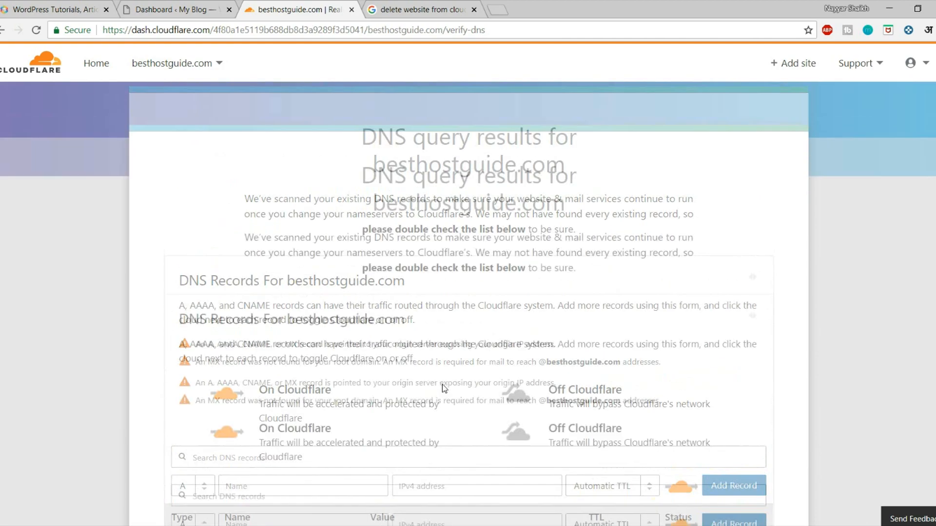
left_click_drag(362, 182, 532, 185)
left_click(543, 188)
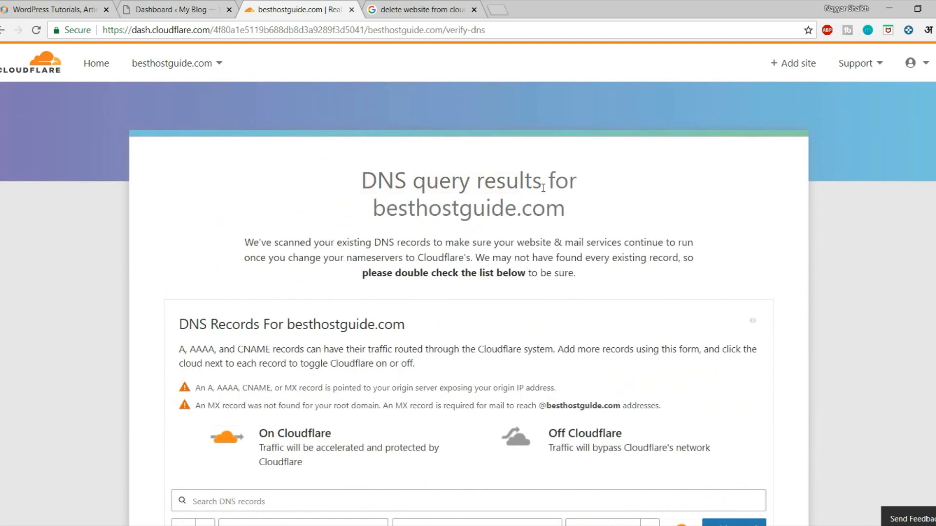
scroll(582, 235, "down", 5)
scroll(633, 273, "down", 1)
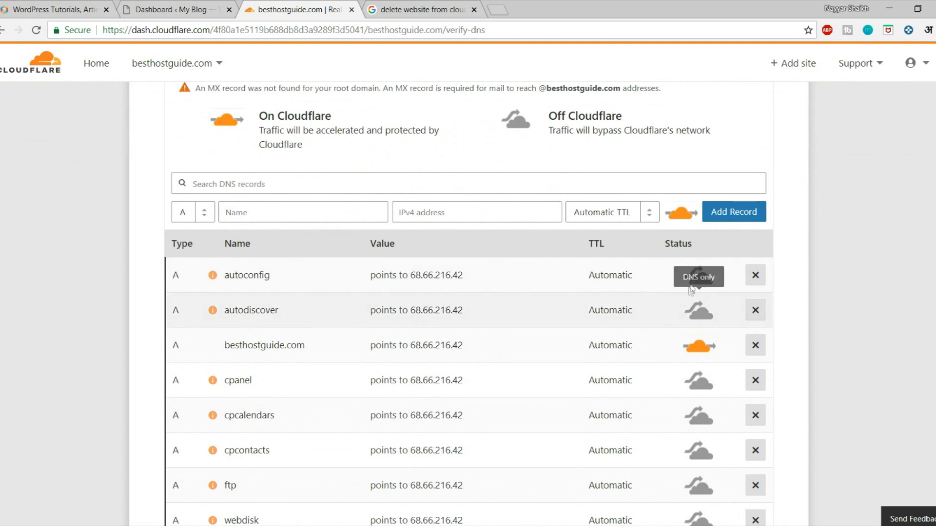
left_click(701, 308)
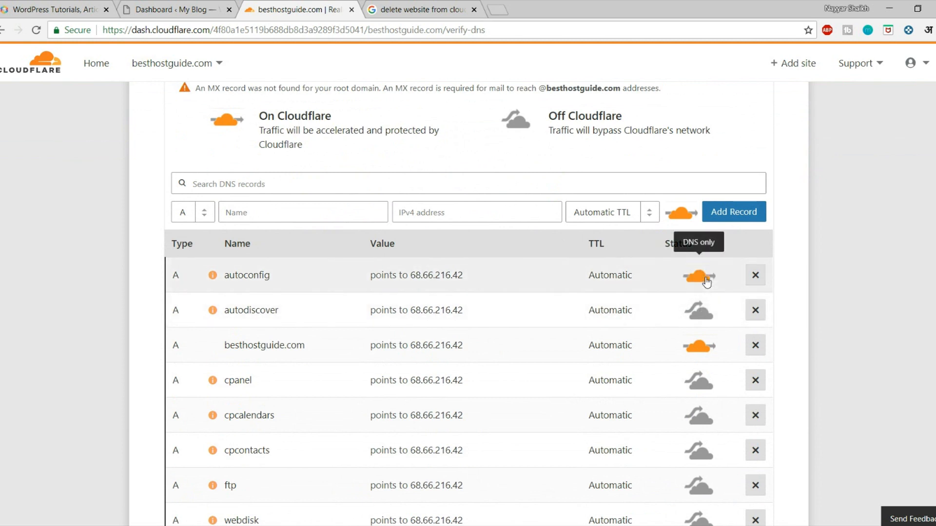
left_click(703, 310)
scroll(704, 307, "down", 2)
left_click(698, 253)
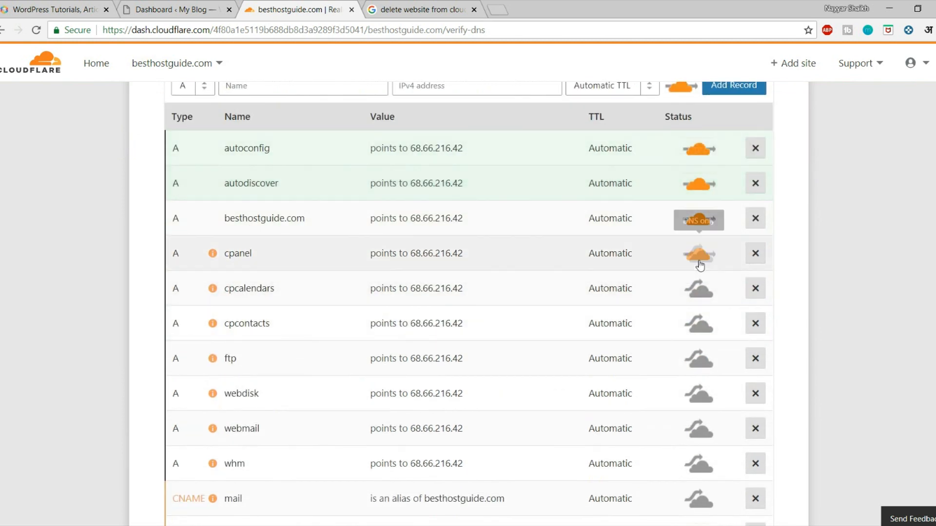
left_click(699, 291)
left_click(699, 325)
left_click(699, 360)
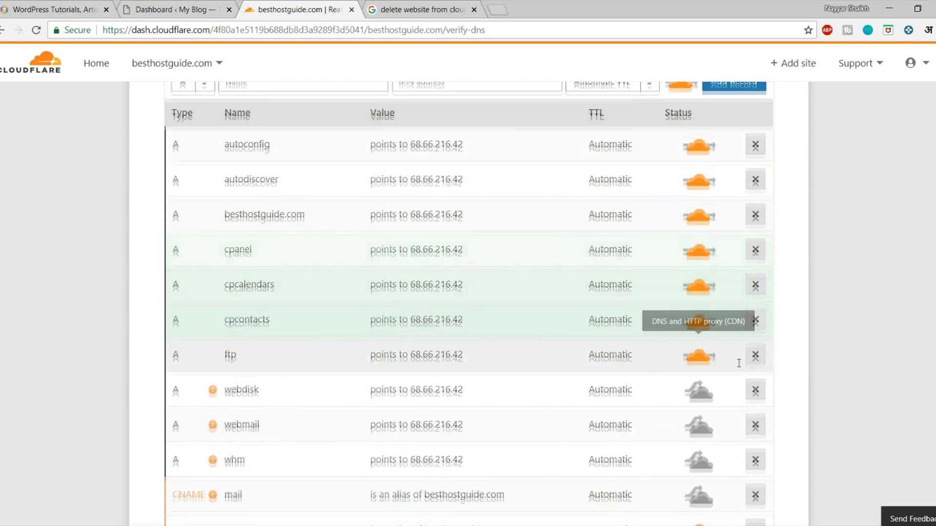
Step: Proxy the webdisk, webmail, whm and mail records, then continue to the nameserver page
scroll(702, 359, "down", 3)
left_click(698, 202)
left_click(699, 238)
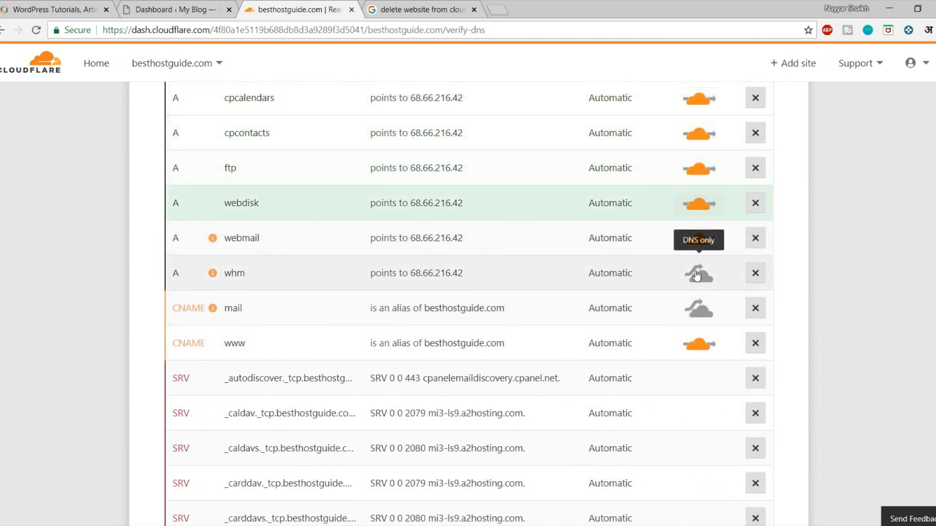
left_click(698, 273)
left_click(703, 310)
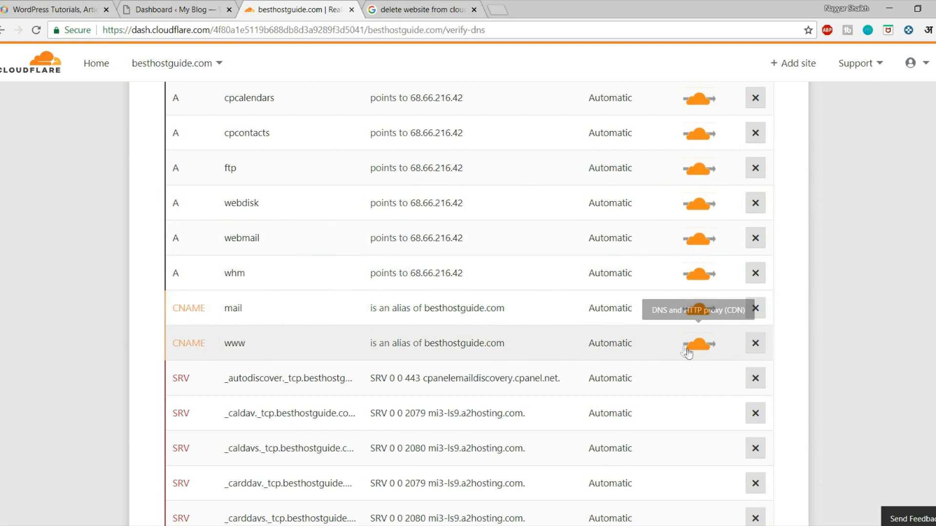
scroll(688, 353, "up", 6)
scroll(688, 352, "down", 20)
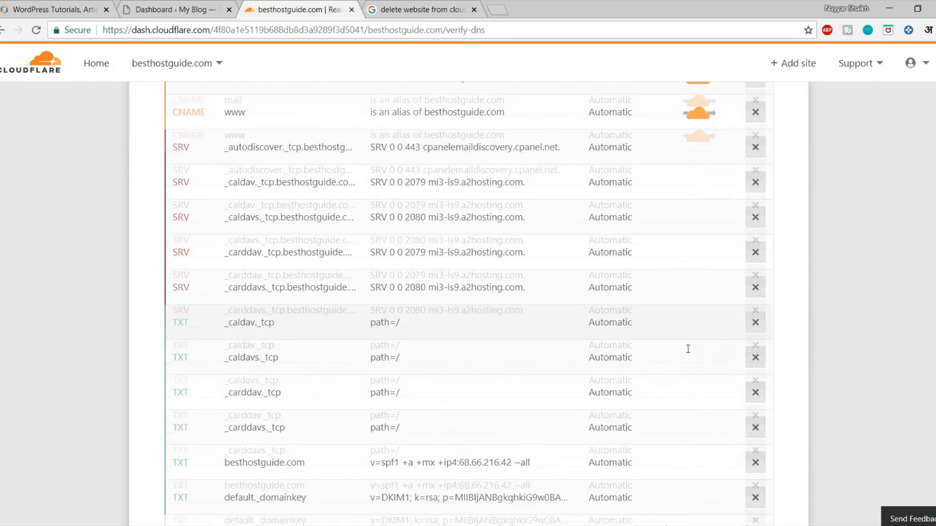
left_click(453, 232)
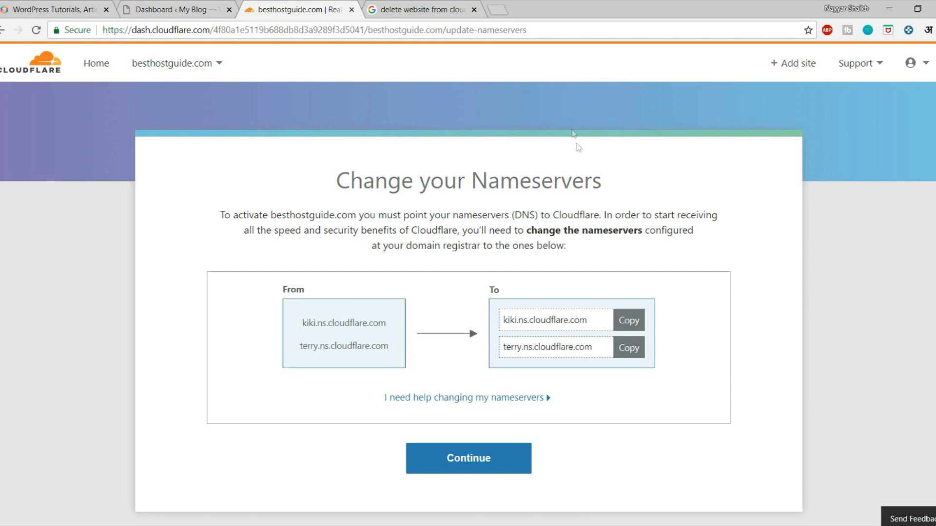
Step: Replace the Google query with a search for 'how to change nameservers in godaddy'
left_click(423, 9)
scroll(215, 122, "up", 3)
triple_click(227, 76)
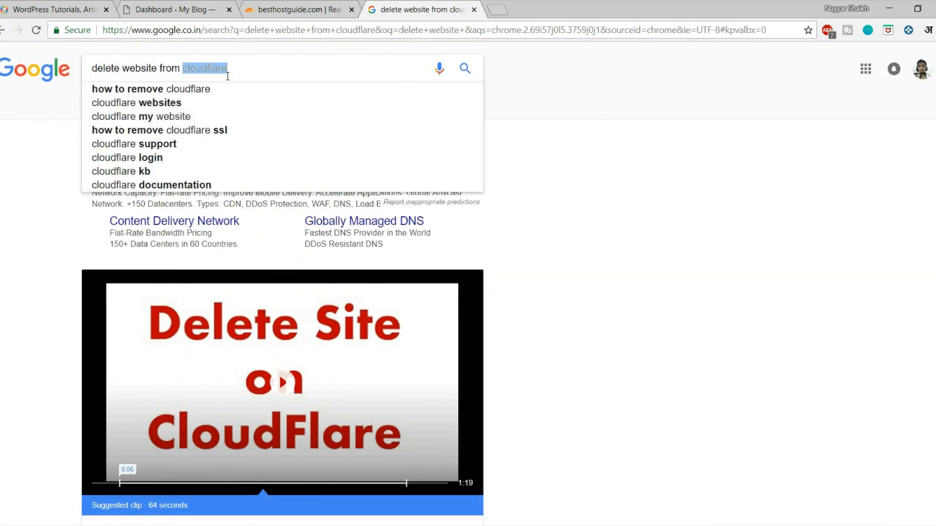
type("how to nam")
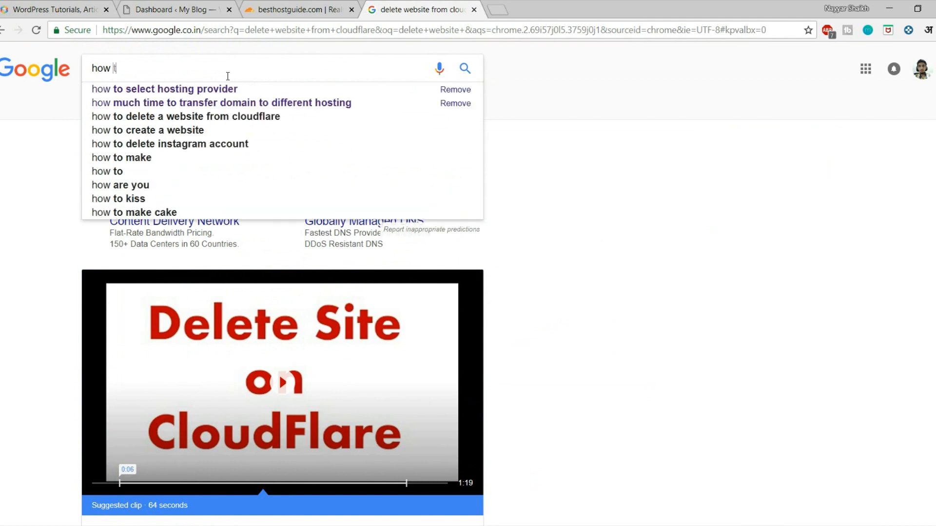
type("ese")
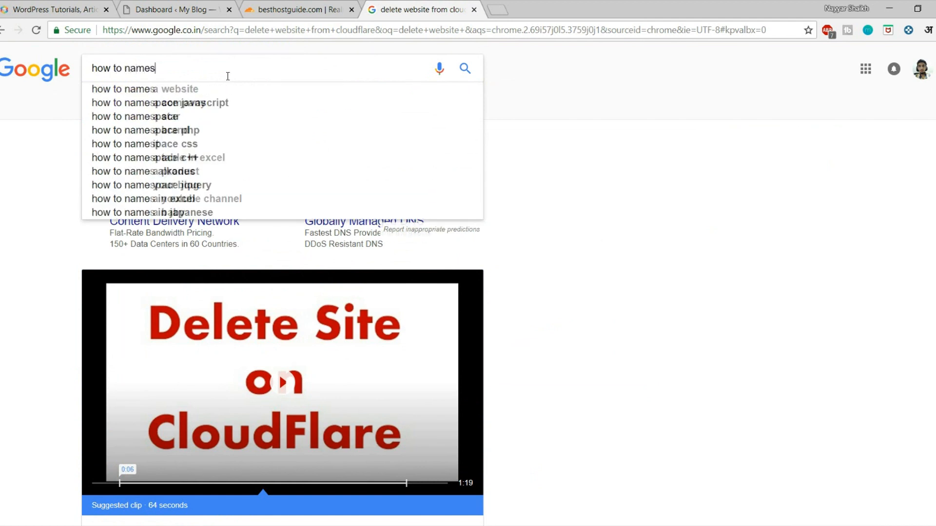
key("Down")
key("BackSpace")
key("BackSpace")
key("BackSpace")
key("BackSpace")
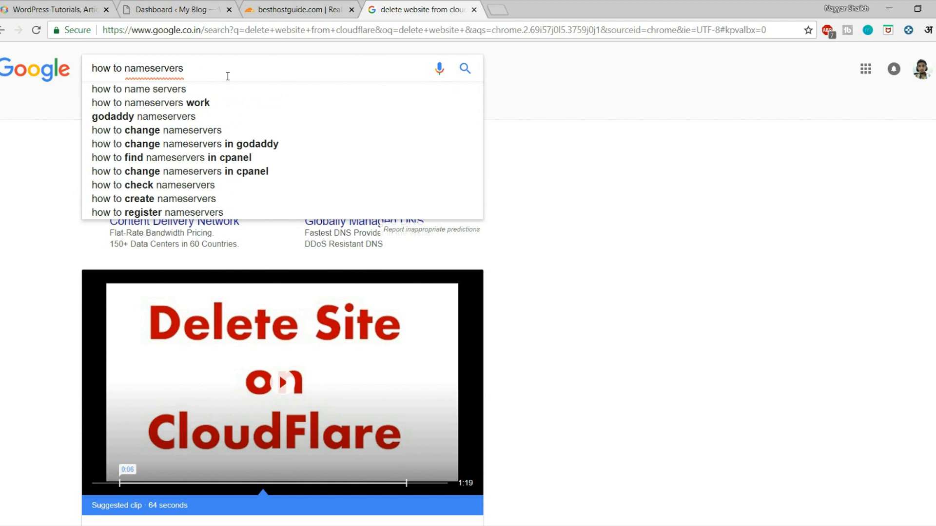
type("in")
type("od")
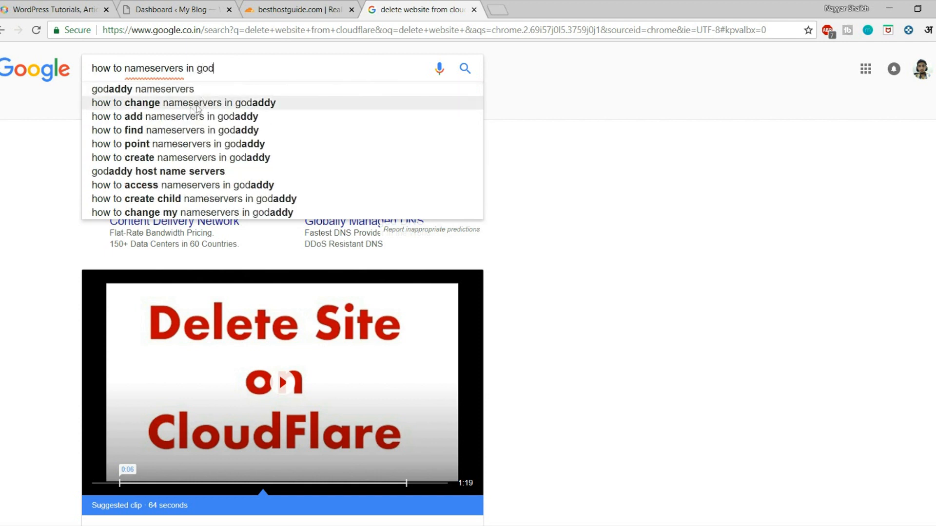
left_click(239, 105)
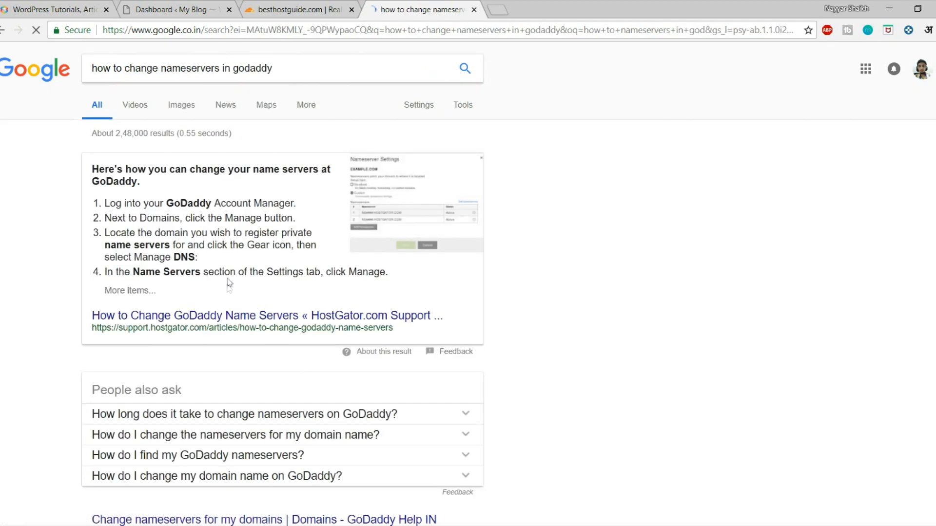
scroll(228, 289, "down", 2)
Step: Scroll back up to read the featured GoDaddy nameserver-change steps
scroll(294, 220, "up", 2)
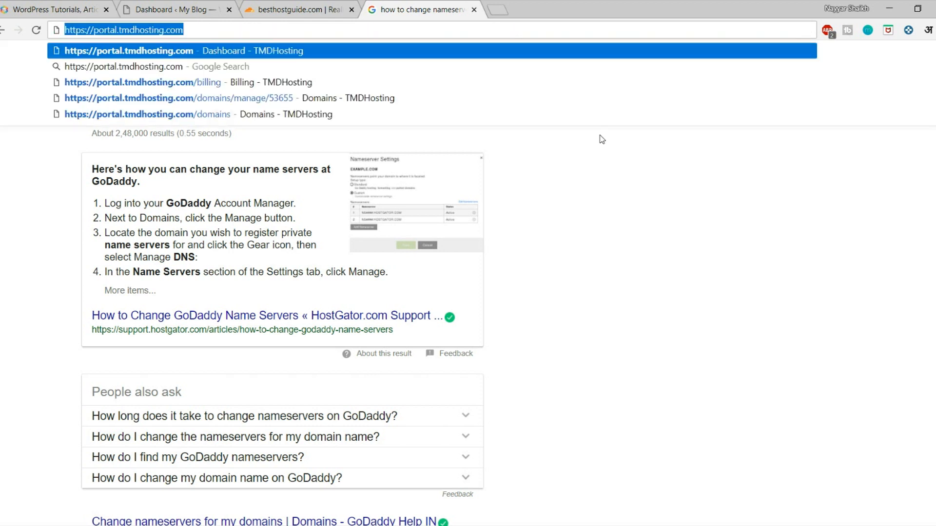
Step: Log in to the TMDHosting portal with Remember Me and open the domain's Manage Domain page
key("Return")
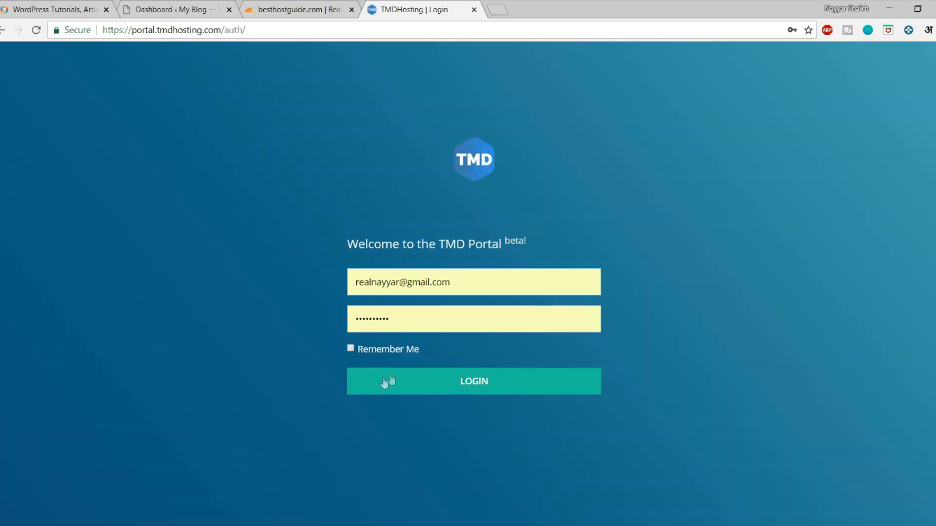
left_click(384, 350)
left_click(391, 379)
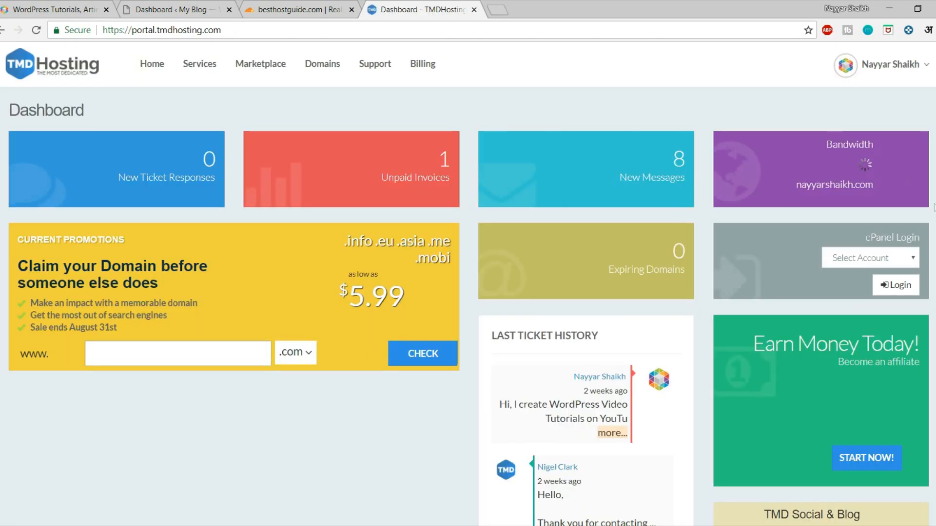
scroll(929, 364, "down", 3)
scroll(926, 380, "up", 3)
left_click(326, 78)
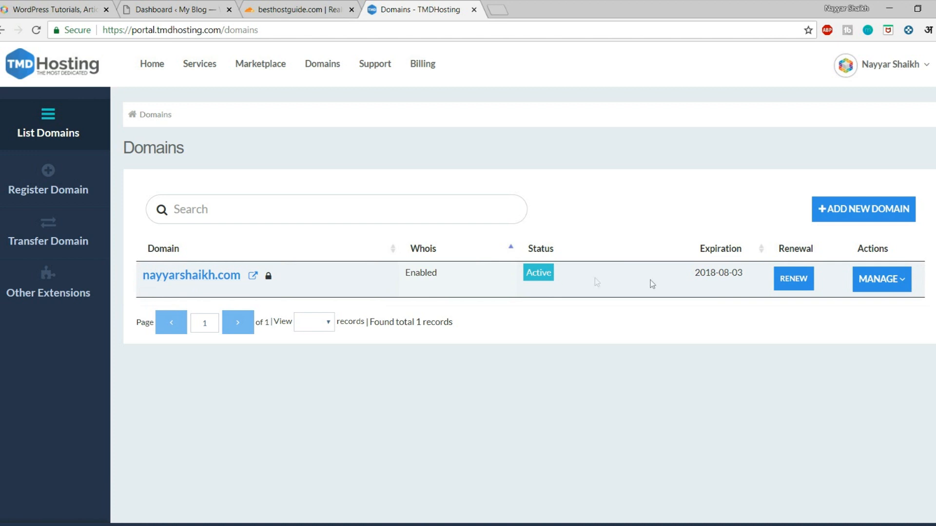
left_click(882, 287)
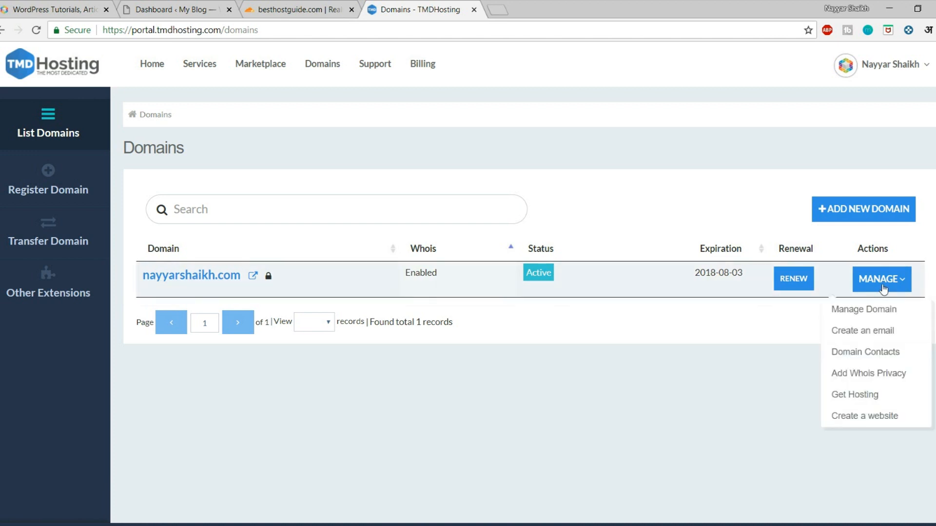
left_click(870, 316)
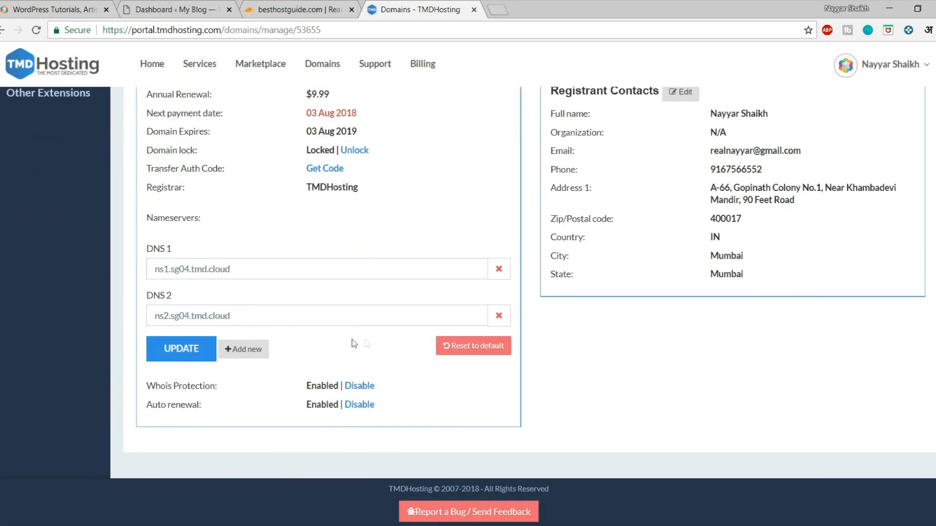
Step: Replace the first nameserver with kiki.ns.cloudflare.com copied from Cloudflare
left_click_drag(230, 270, 112, 271)
left_click_drag(256, 315, 135, 309)
left_click(311, 278)
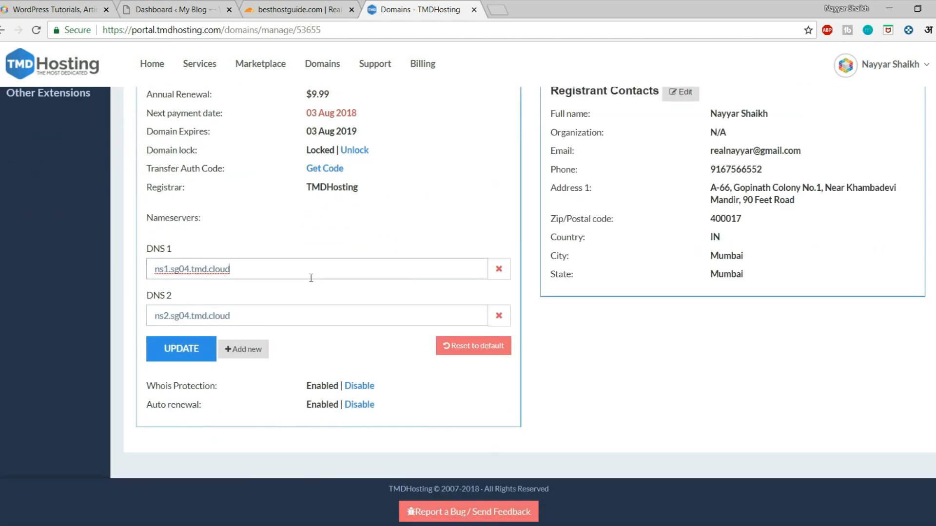
left_click(310, 6)
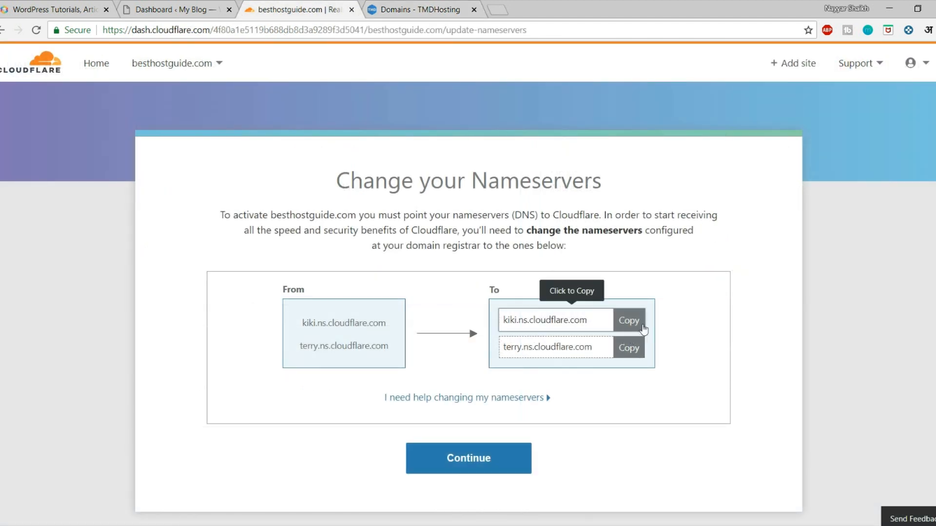
left_click(633, 323)
left_click(380, 6)
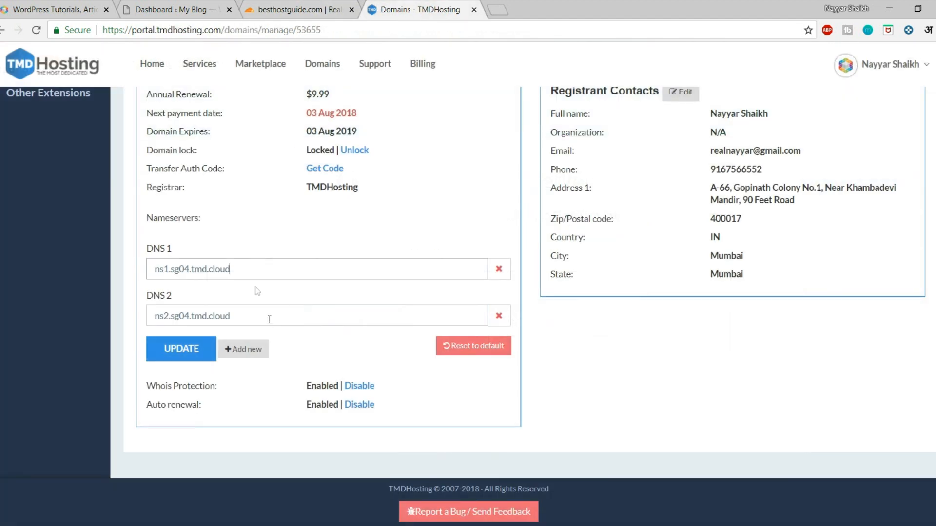
left_click_drag(256, 270, 132, 270)
key("ctrl+v")
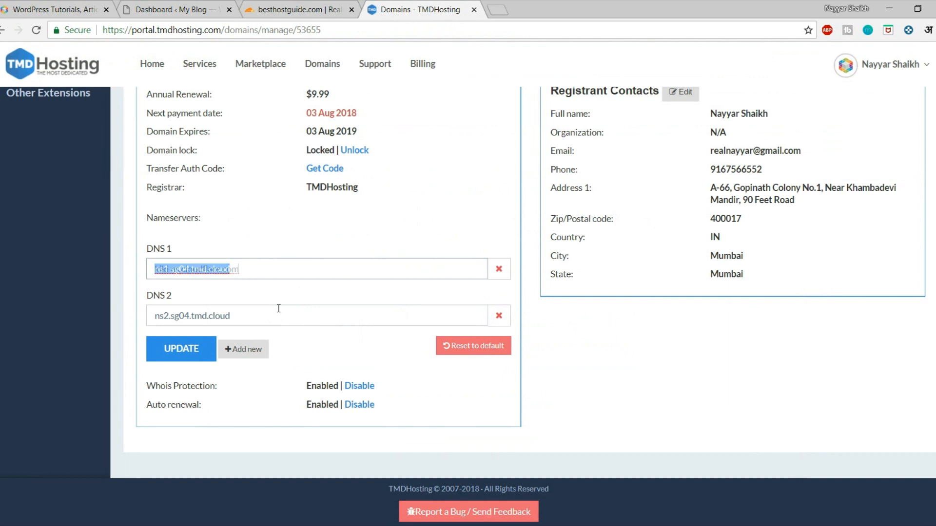
Step: Replace the second nameserver with terry.ns.cloudflare.com and close the hosting tab
left_click(312, 8)
left_click(629, 355)
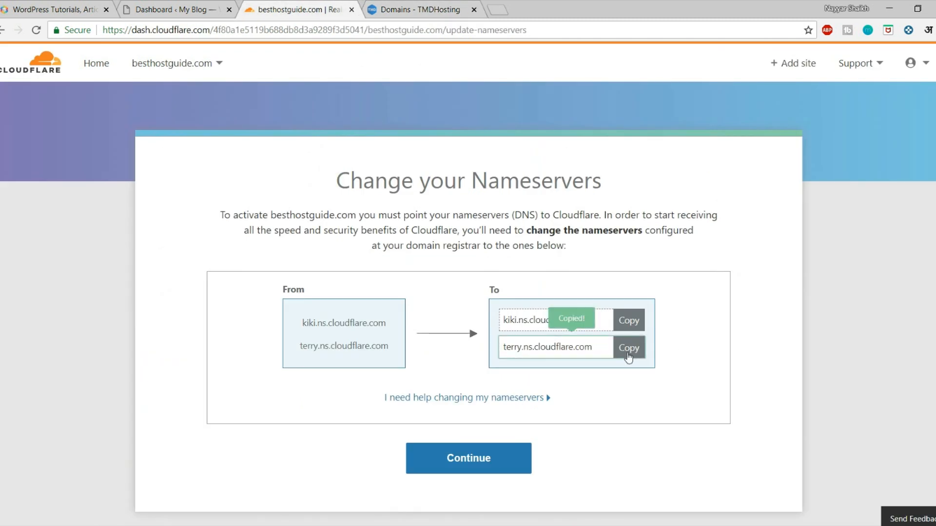
left_click(392, 7)
left_click(294, 320)
key("ctrl+shift+Left")
key("ctrl+shift+Left")
key("ctrl+shift+Left")
key("ctrl+shift+Left")
key("ctrl+v")
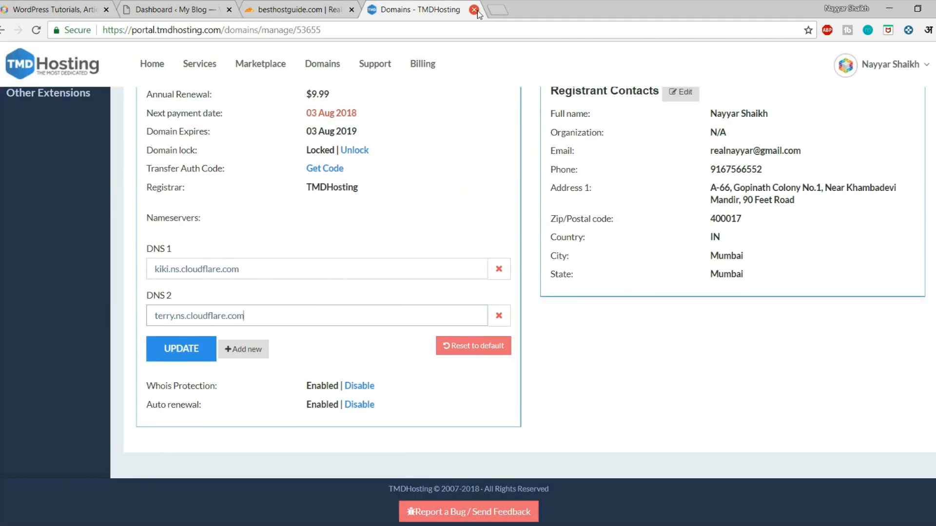
key("ctrl+w")
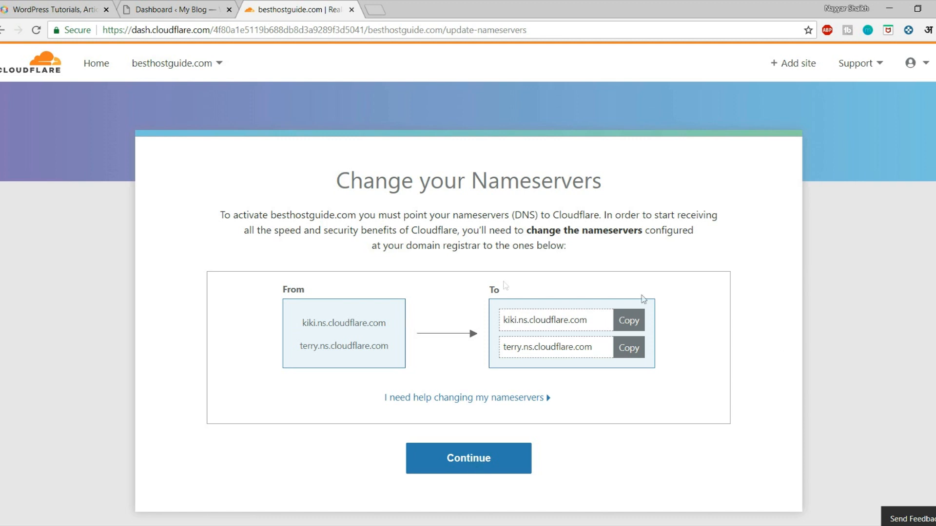
Step: Continue to the site overview and have Cloudflare recheck the nameservers
left_click(614, 333)
left_click(475, 468)
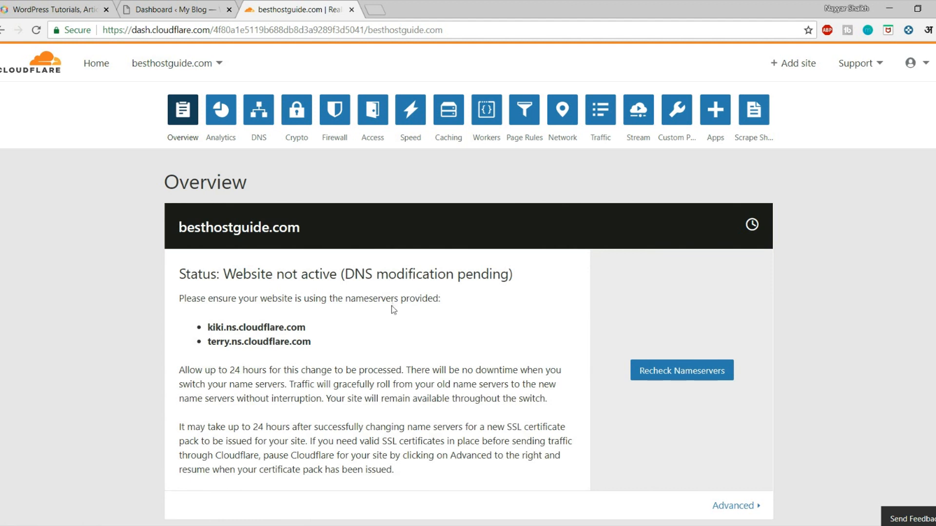
left_click(678, 371)
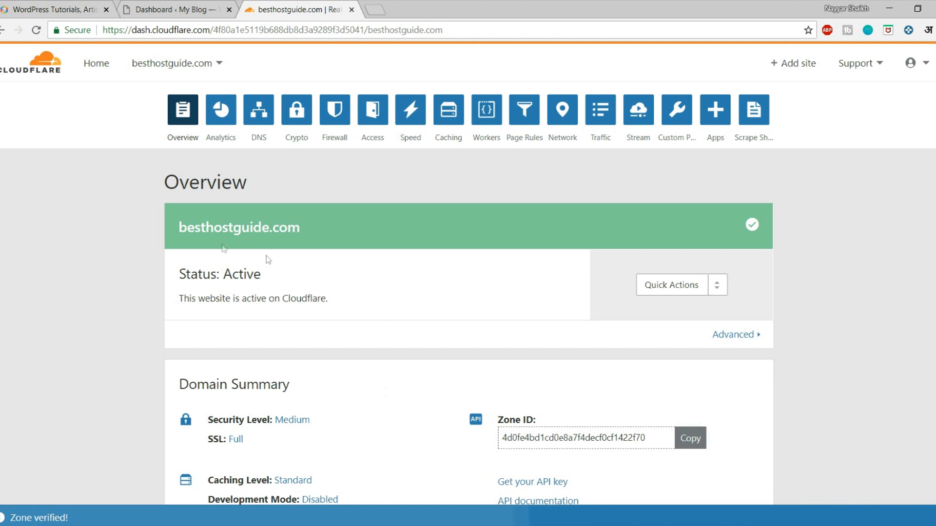
Step: Verify the overview shows besthostguide.com with Status: Active
left_click_drag(178, 227, 321, 230)
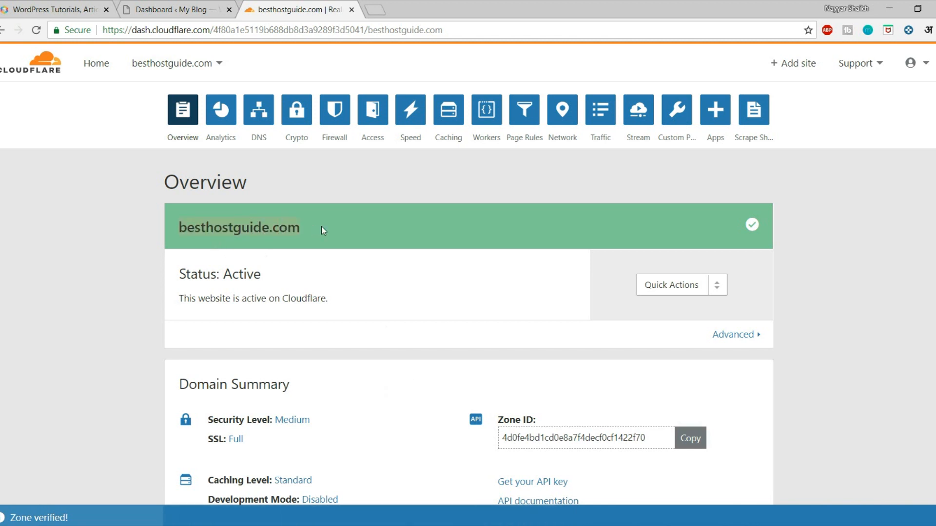
left_click(337, 260)
left_click_drag(180, 276, 285, 274)
left_click(295, 275)
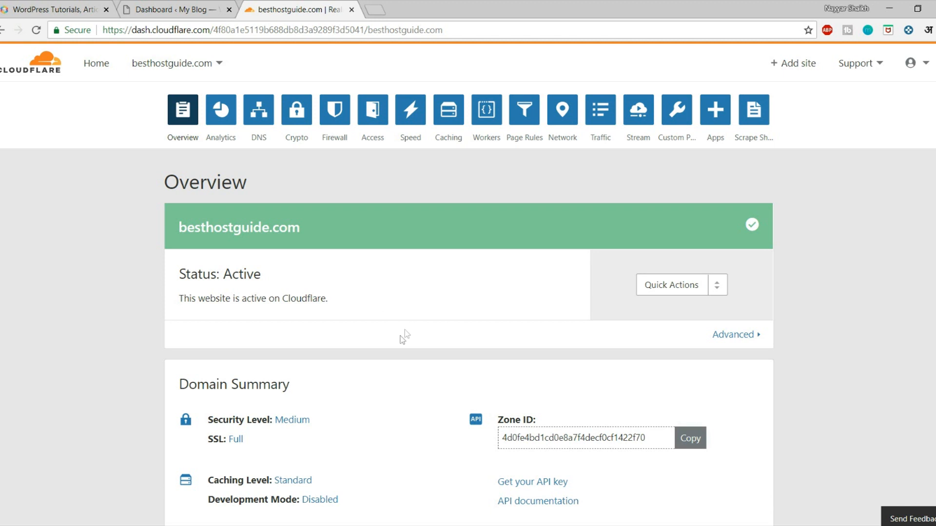
scroll(403, 361, "down", 6)
scroll(403, 362, "up", 6)
left_click(223, 117)
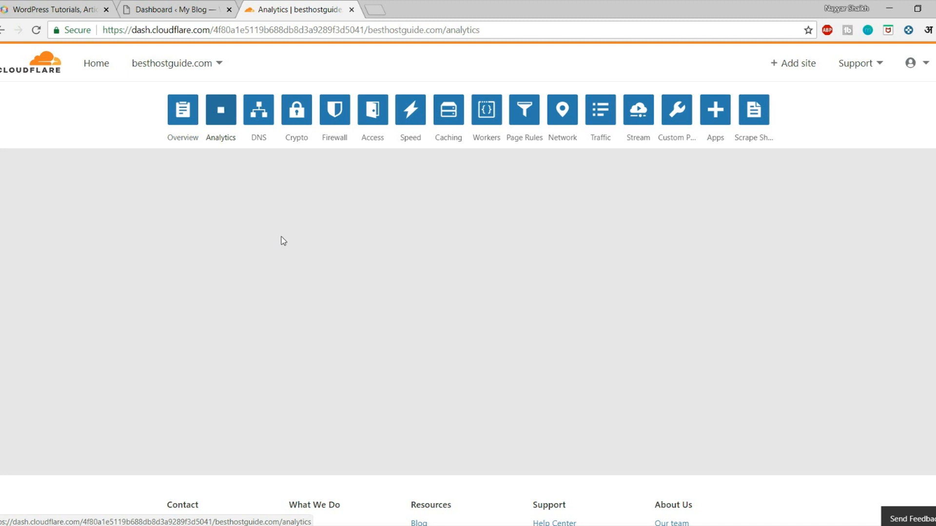
scroll(282, 244, "down", 4)
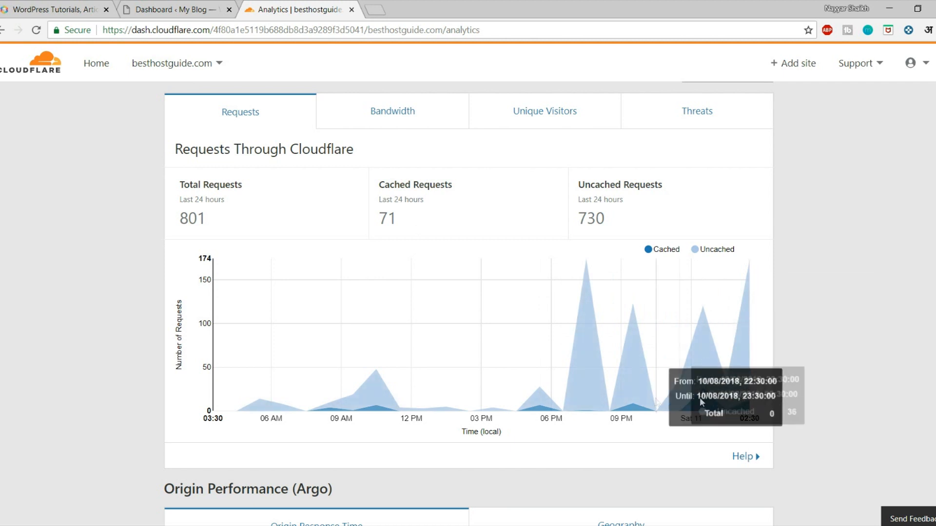
scroll(255, 245, "up", 5)
scroll(403, 260, "down", 6)
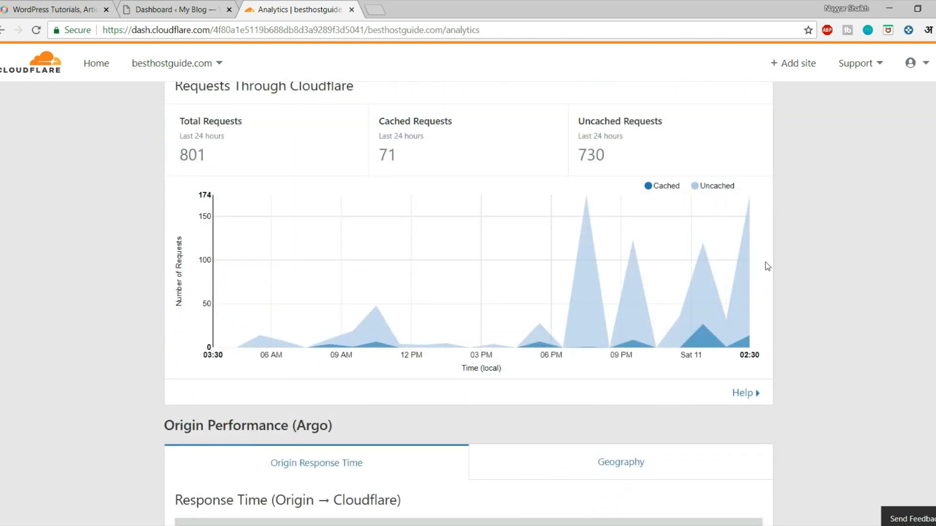
scroll(613, 286, "up", 8)
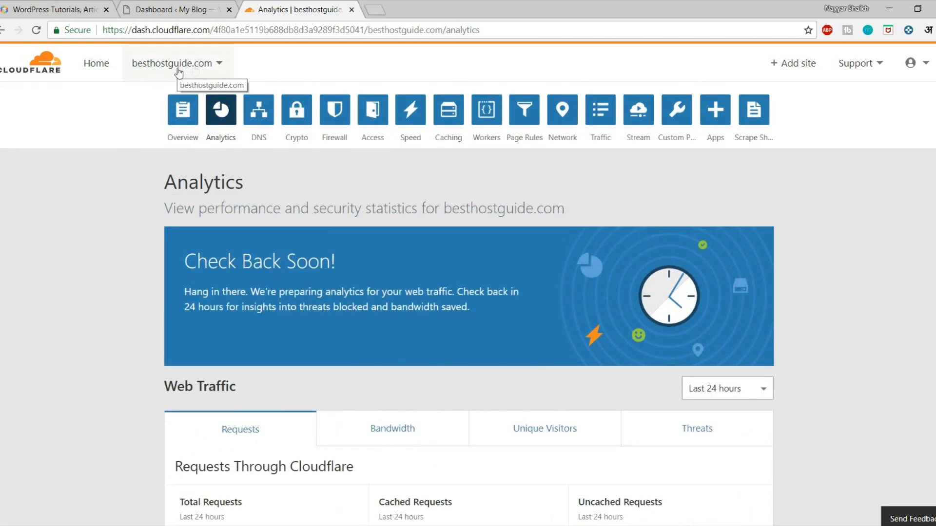
scroll(672, 291, "down", 6)
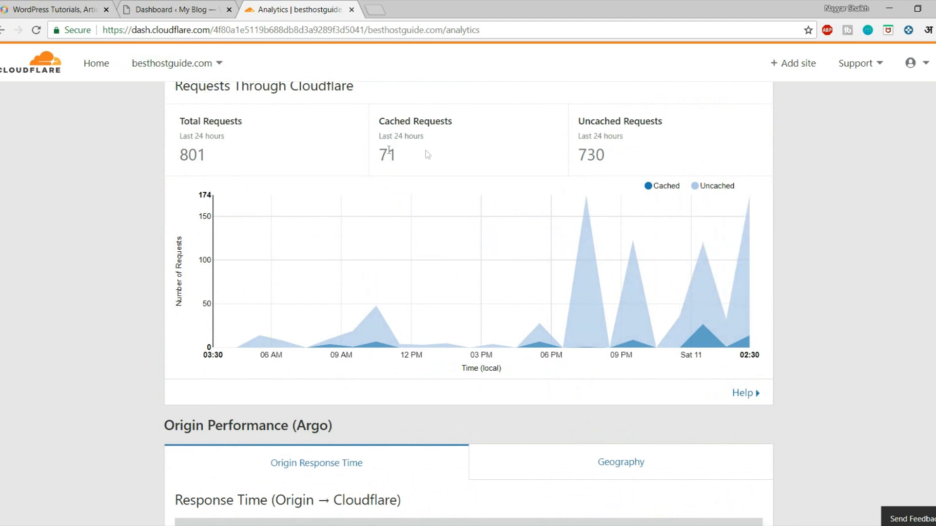
scroll(779, 249, "up", 6)
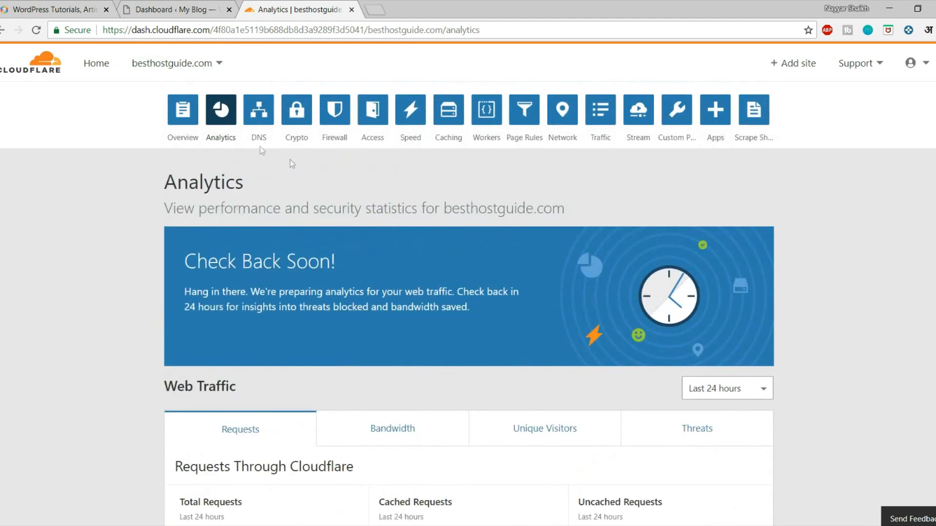
scroll(370, 226, "down", 3)
scroll(393, 241, "down", 8)
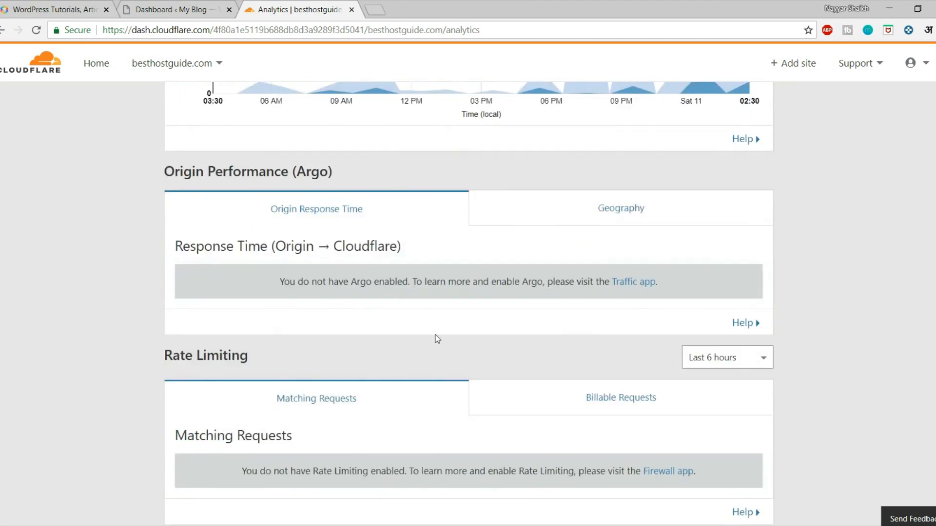
scroll(437, 337, "up", 10)
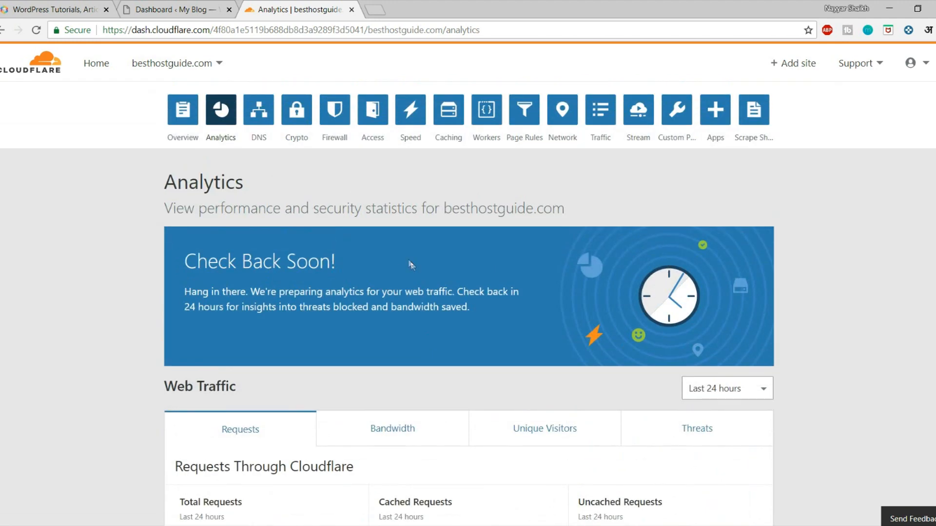
Step: Open the besthostguide.com DNS records in Cloudflare and scroll through the record list
left_click(261, 113)
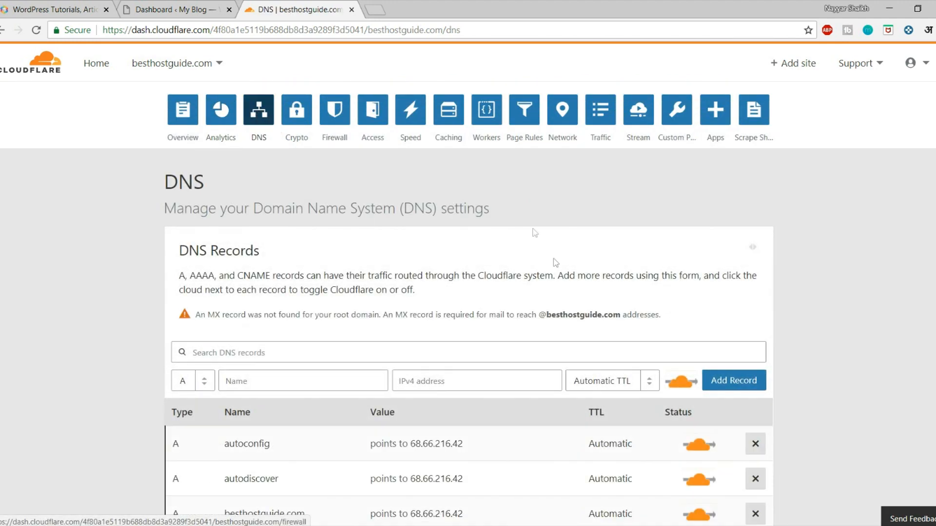
scroll(529, 341, "down", 8)
scroll(529, 344, "up", 8)
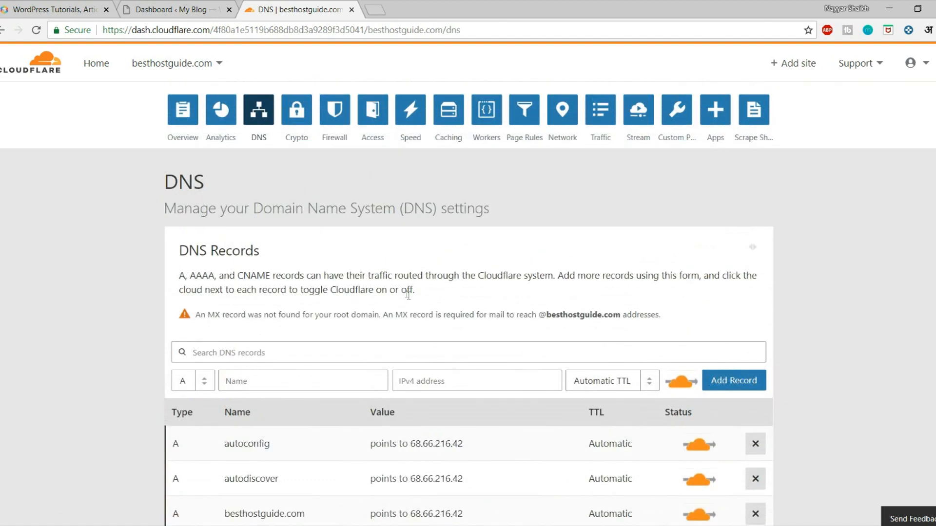
scroll(412, 291, "down", 12)
scroll(412, 291, "up", 8)
Step: Open the Speed settings and scroll to the Accelerated Mobile Links and Show AMP logo options
left_click(411, 117)
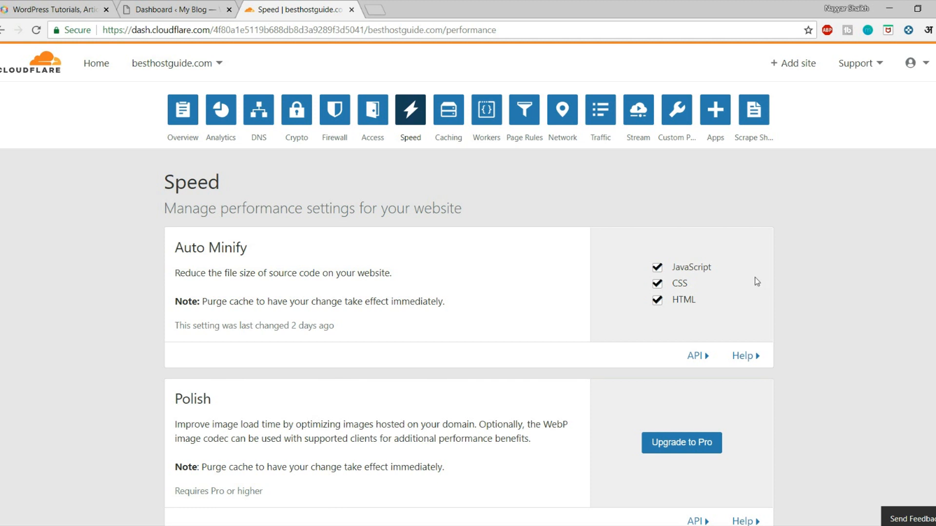
scroll(751, 280, "down", 1)
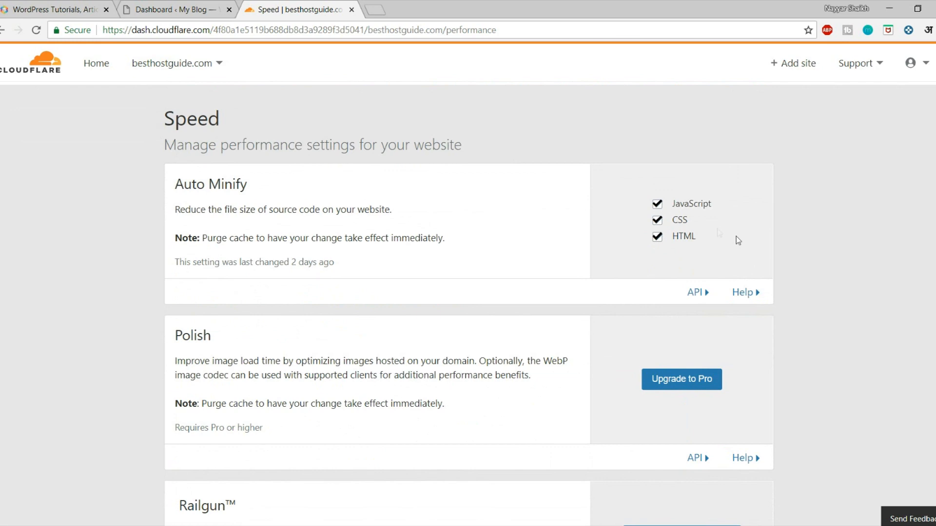
scroll(755, 239, "down", 6)
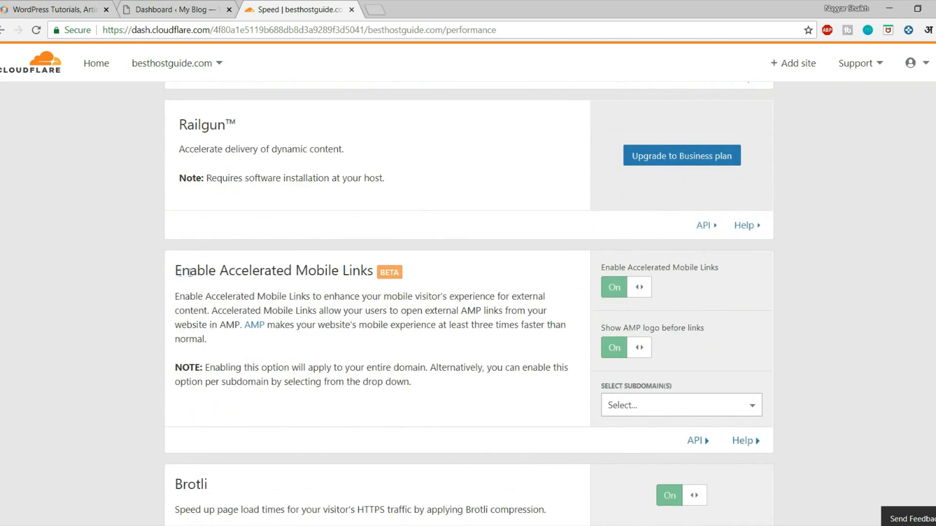
left_click_drag(176, 272, 396, 276)
left_click(279, 284)
left_click_drag(606, 329, 723, 326)
Step: Scroll further down the Speed page, reviewing the Brotli description
left_click(711, 328)
scroll(883, 316, "down", 5)
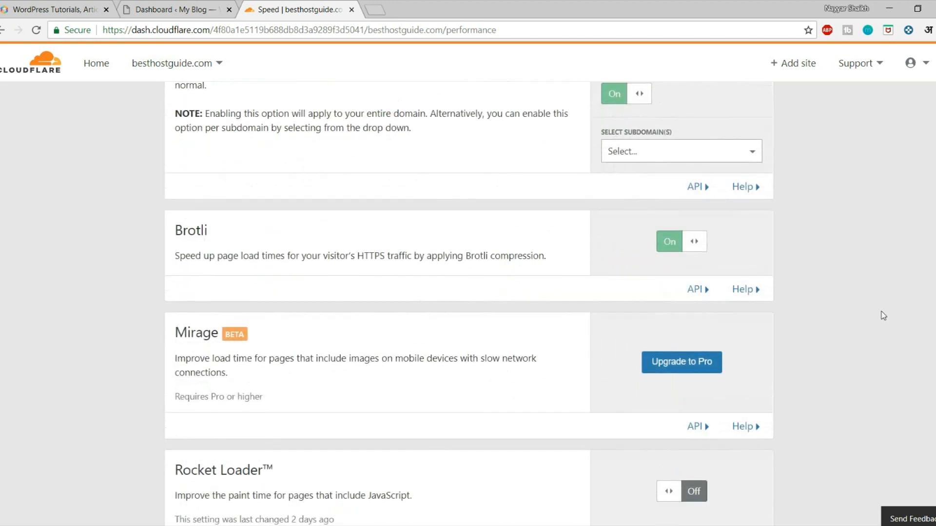
left_click_drag(177, 256, 463, 257)
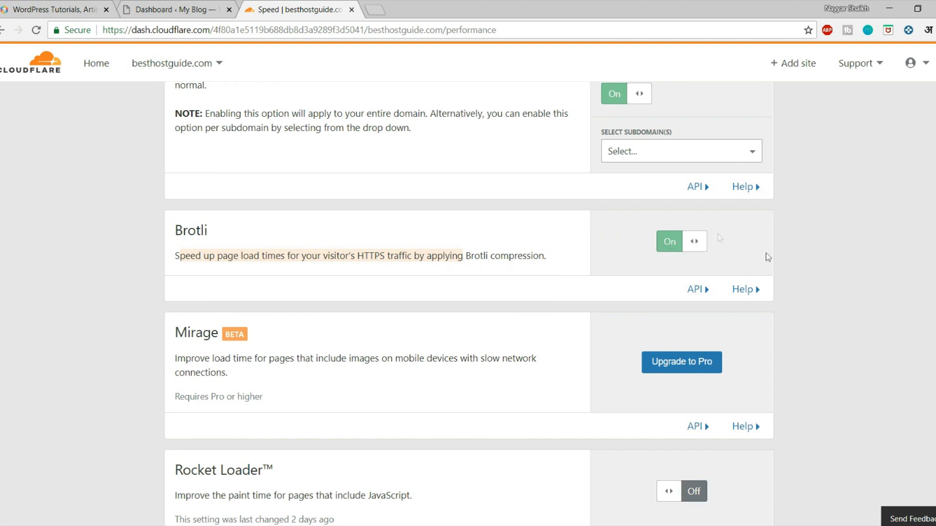
scroll(869, 273, "down", 2)
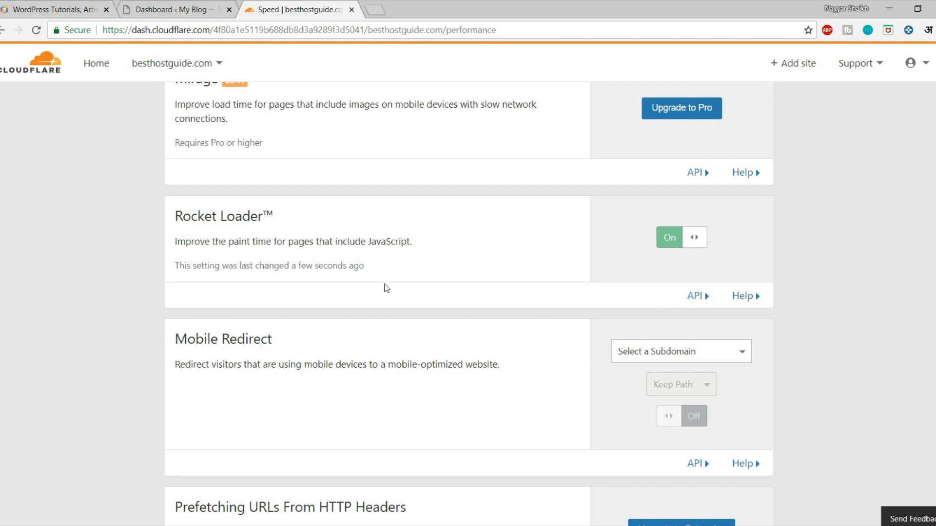
scroll(438, 295, "down", 3)
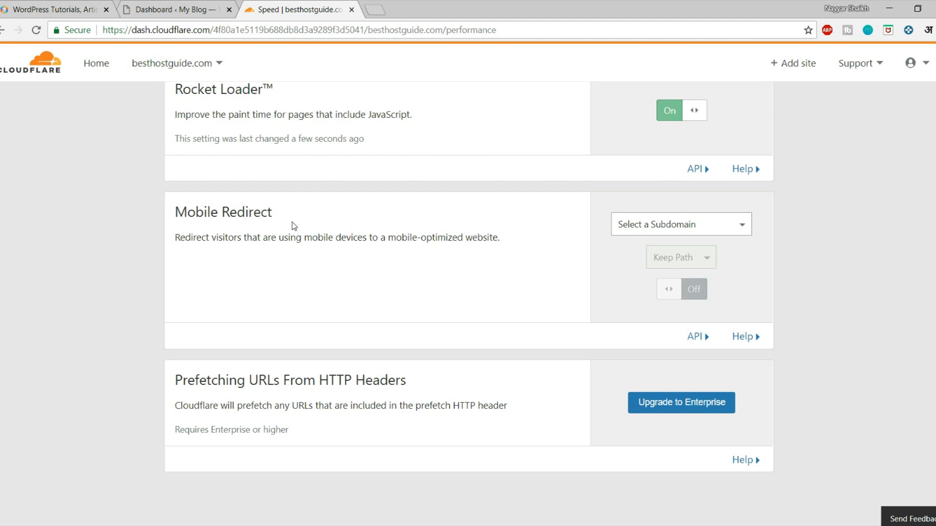
Step: Check the mobile redirect subdomain options without choosing one, then scroll back to the top
left_click(661, 225)
left_click(879, 250)
scroll(789, 297, "down", 3)
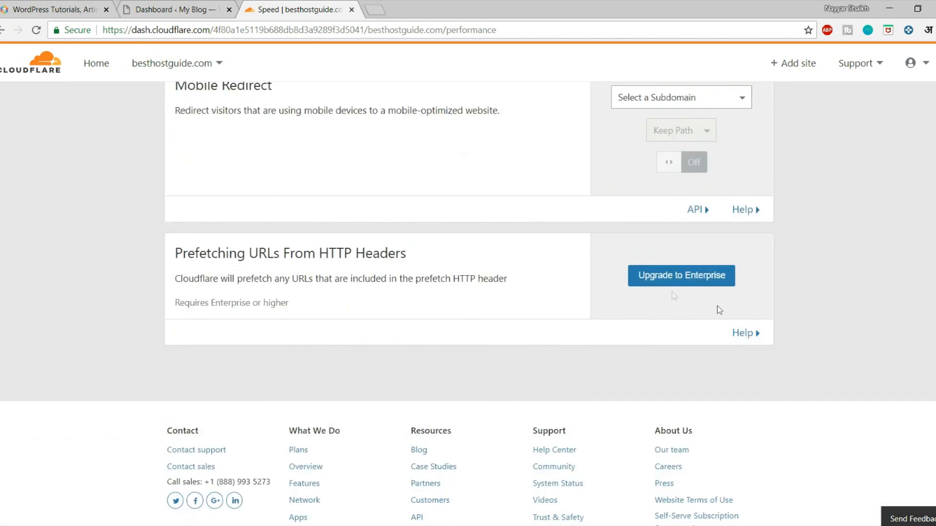
scroll(736, 327, "up", 2)
scroll(735, 321, "down", 3)
scroll(735, 324, "up", 8)
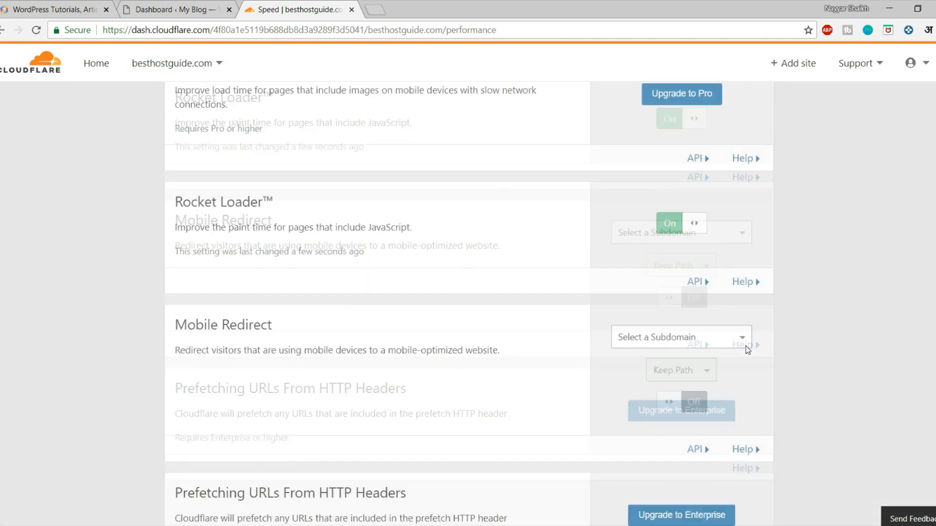
scroll(733, 350, "up", 15)
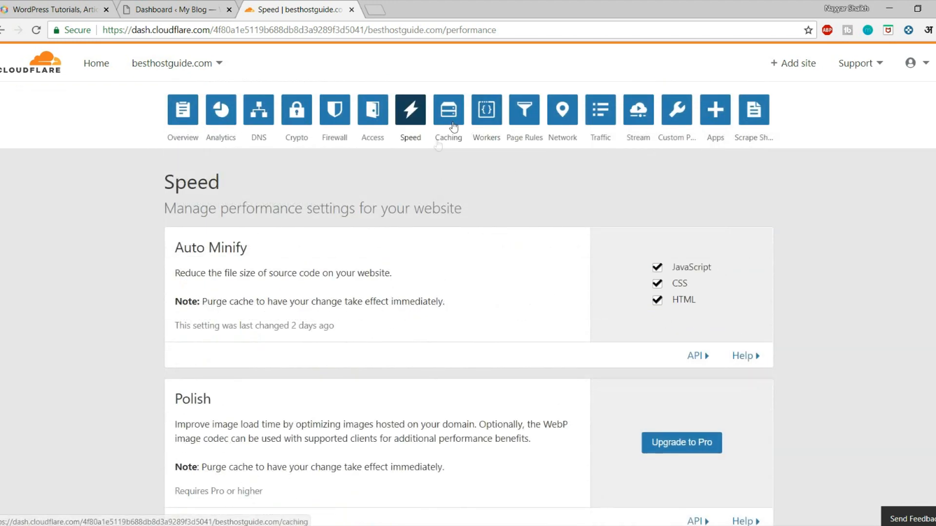
Step: Open the Caching settings and review Browser Cache Expiration, leaving it at 4 hours
left_click(448, 113)
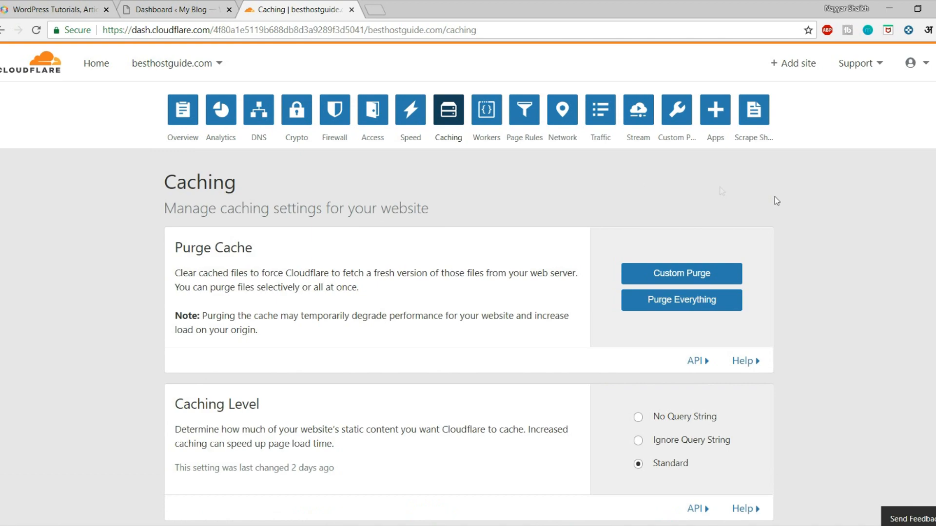
scroll(868, 253, "down", 2)
scroll(827, 272, "up", 3)
scroll(875, 267, "down", 2)
scroll(874, 266, "down", 3)
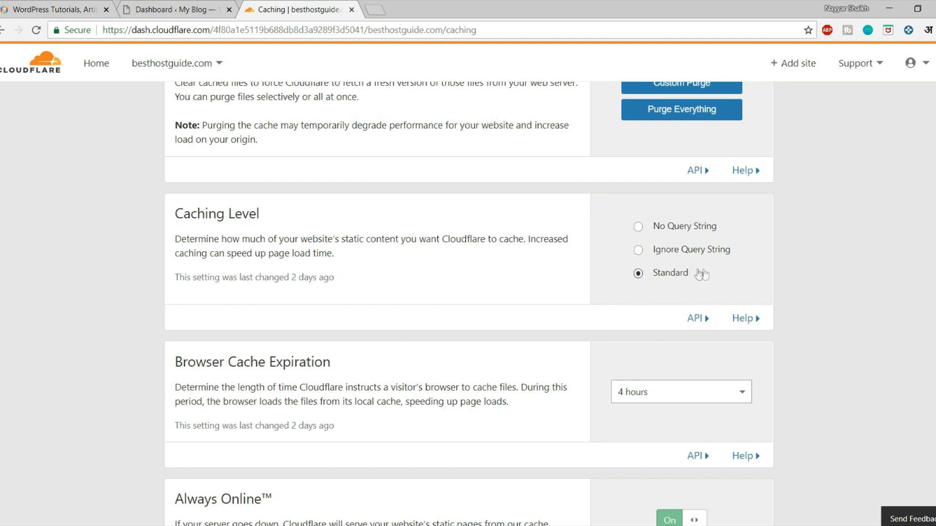
scroll(775, 273, "down", 3)
left_click_drag(183, 236, 334, 236)
left_click(456, 250)
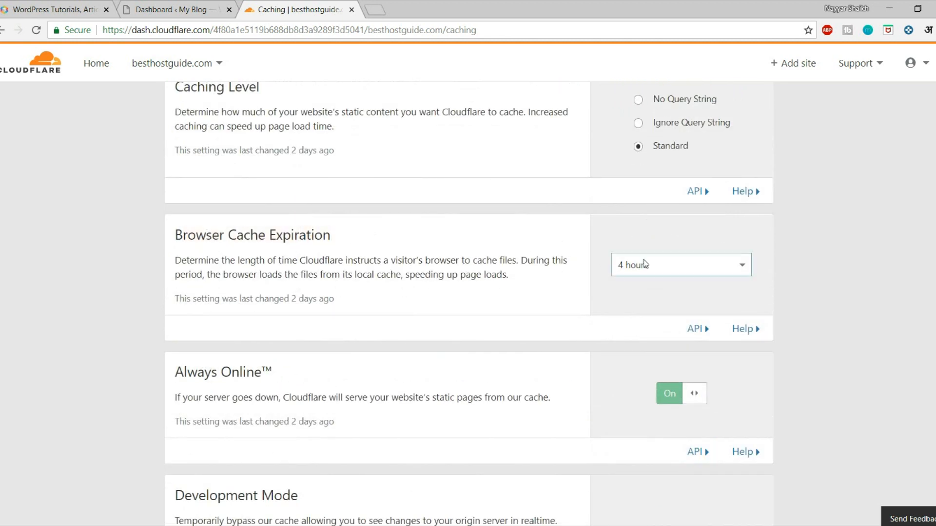
left_click(677, 266)
left_click(815, 268)
Step: Go to the site's Page Rules, which shows no rules yet
scroll(808, 269, "down", 3)
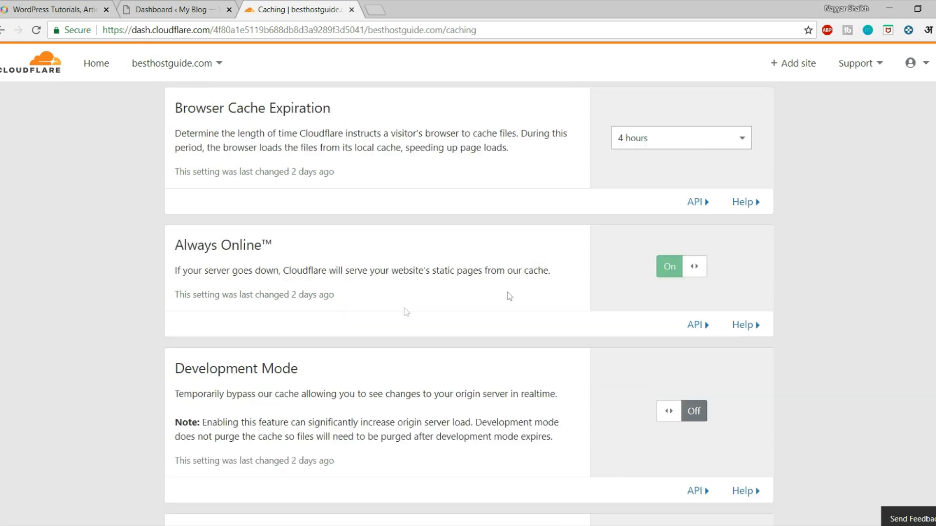
scroll(881, 291, "down", 8)
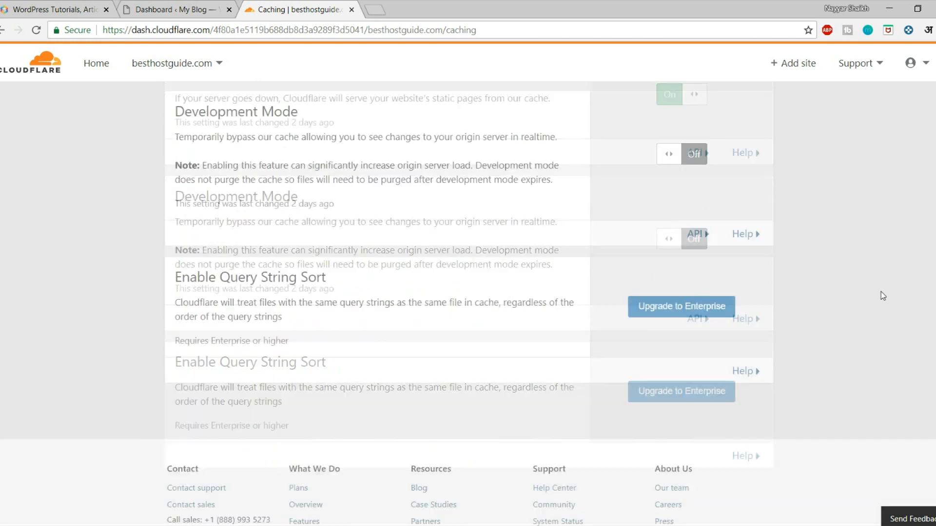
scroll(882, 293, "up", 10)
scroll(881, 326, "up", 8)
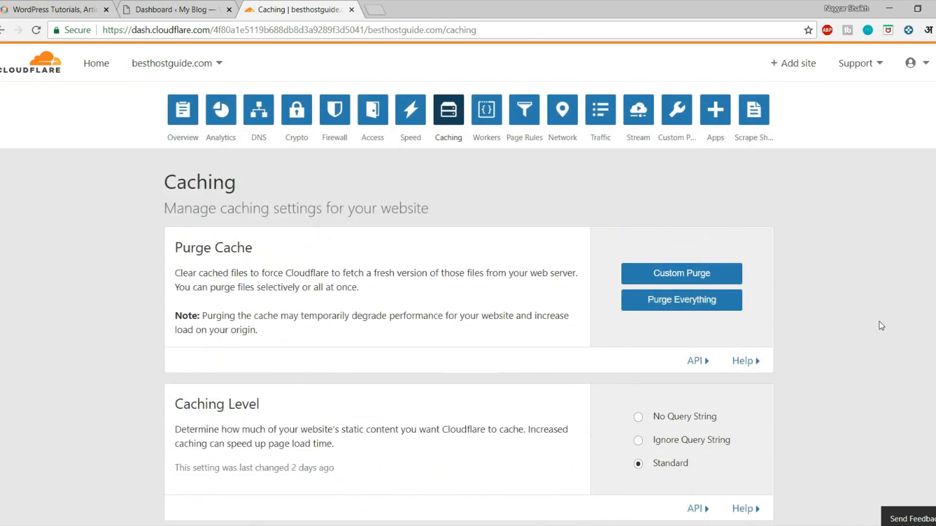
left_click(531, 120)
scroll(694, 307, "down", 5)
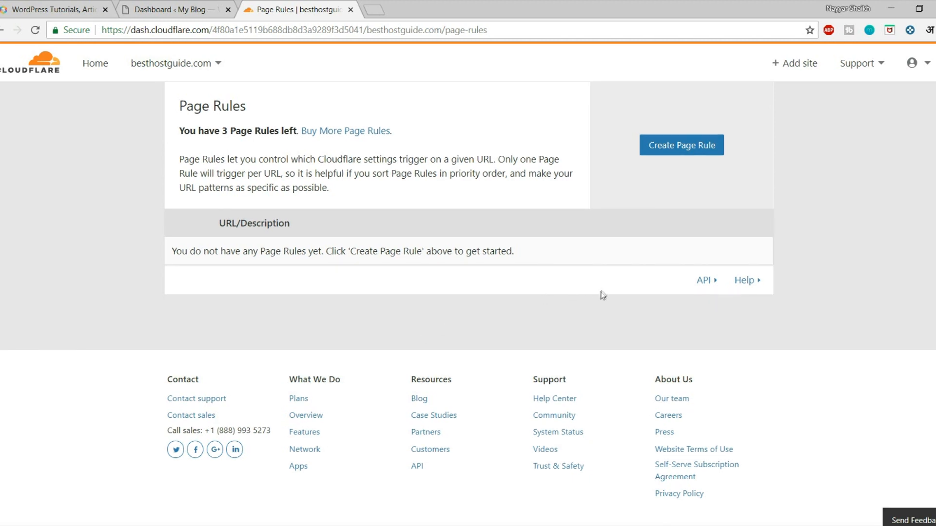
left_click(688, 146)
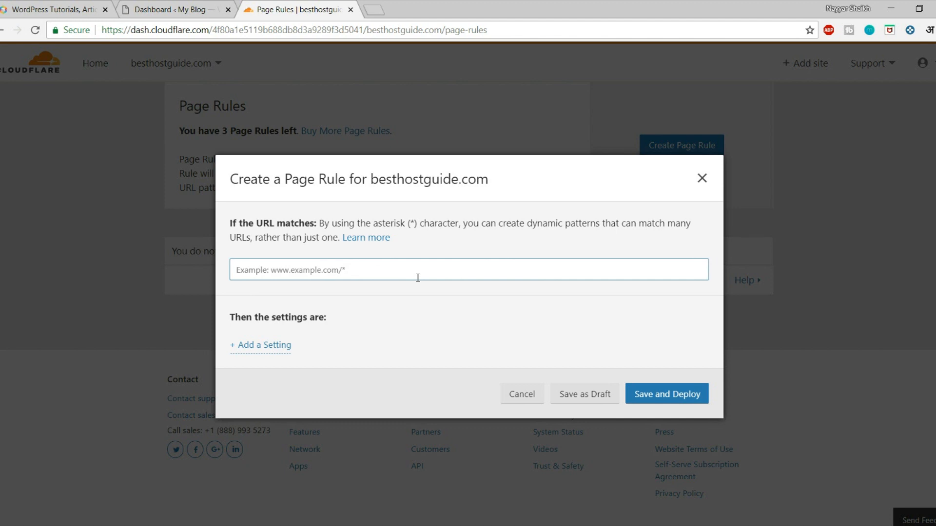
left_click(171, 9)
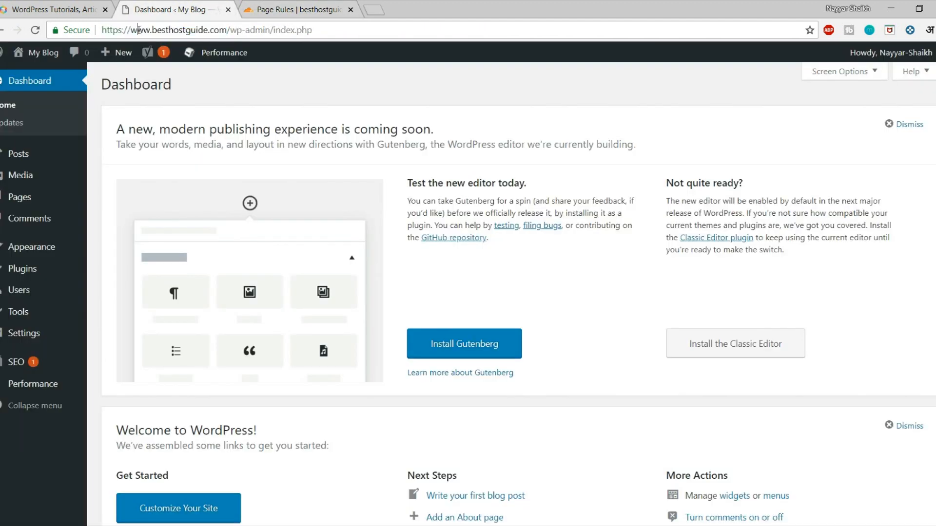
left_click_drag(154, 32, 228, 32)
key("ctrl+c")
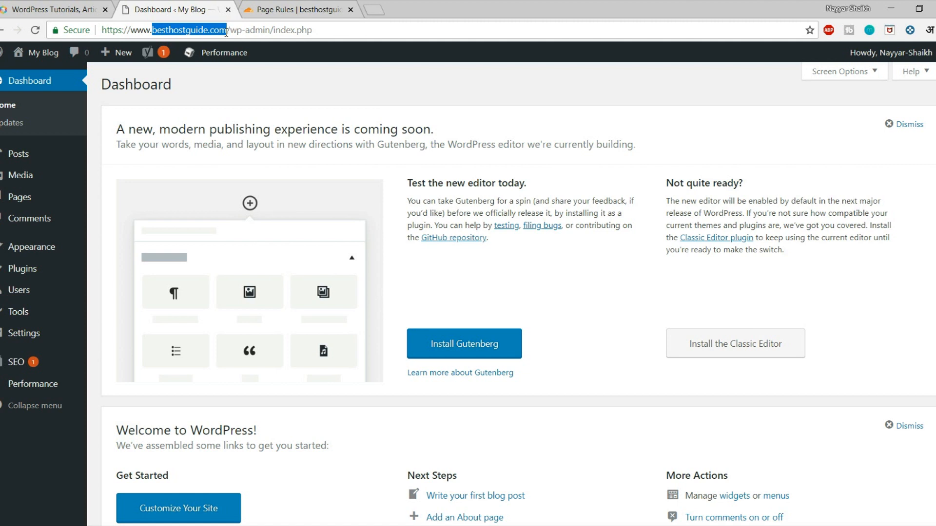
left_click(315, 6)
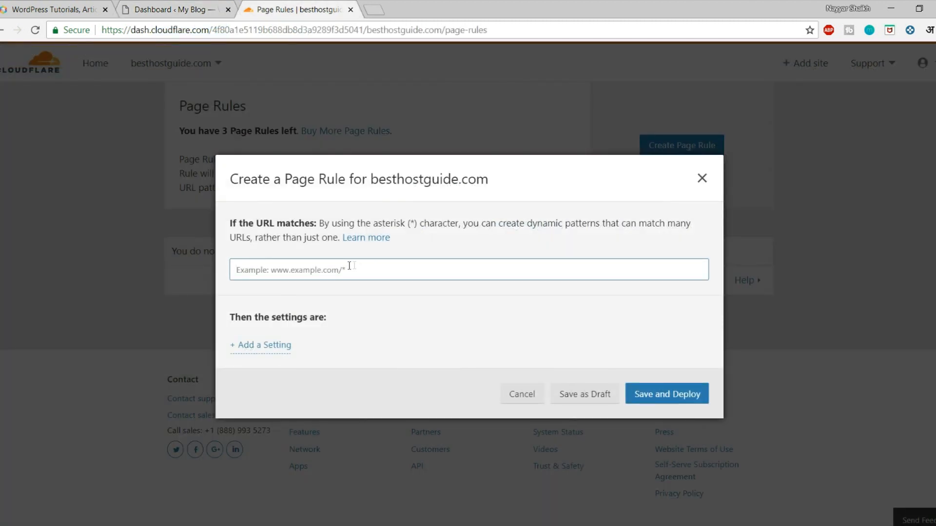
key("ctrl+v")
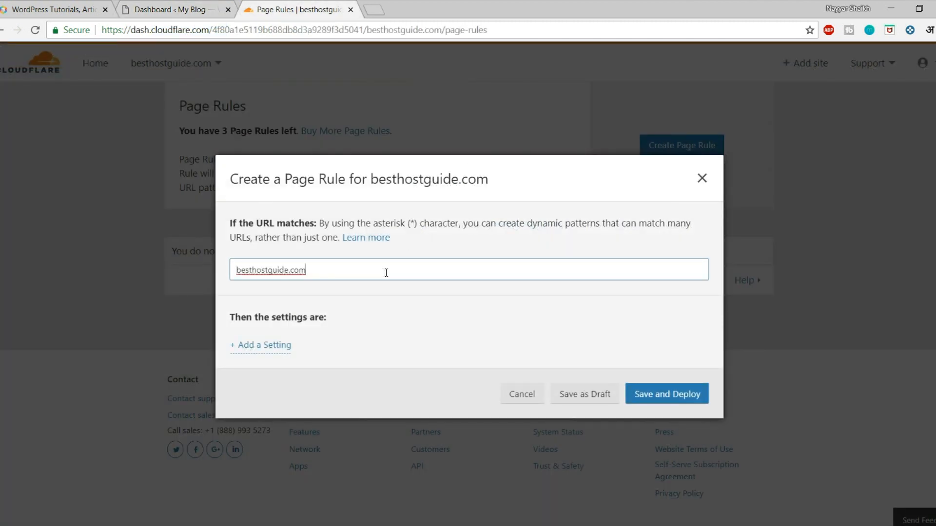
type("/h")
left_click(101, 5)
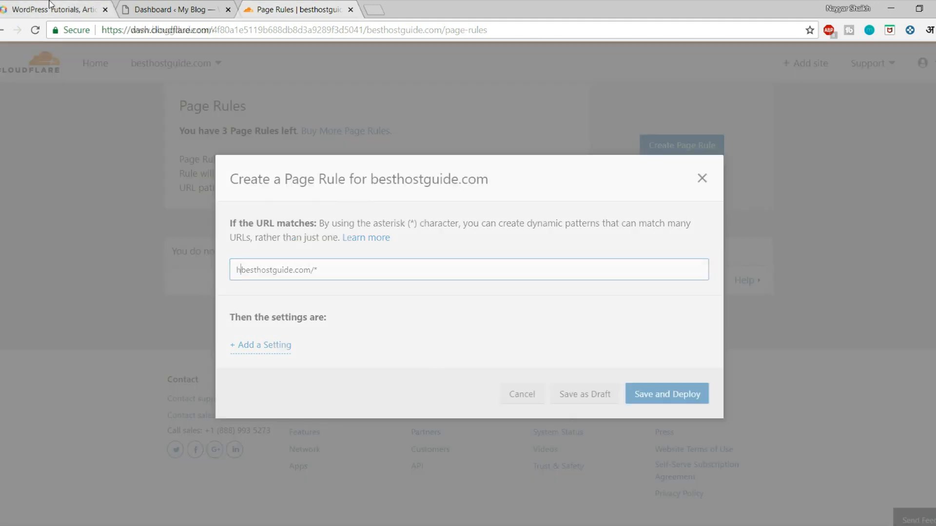
left_click(258, 6)
type("ttp")
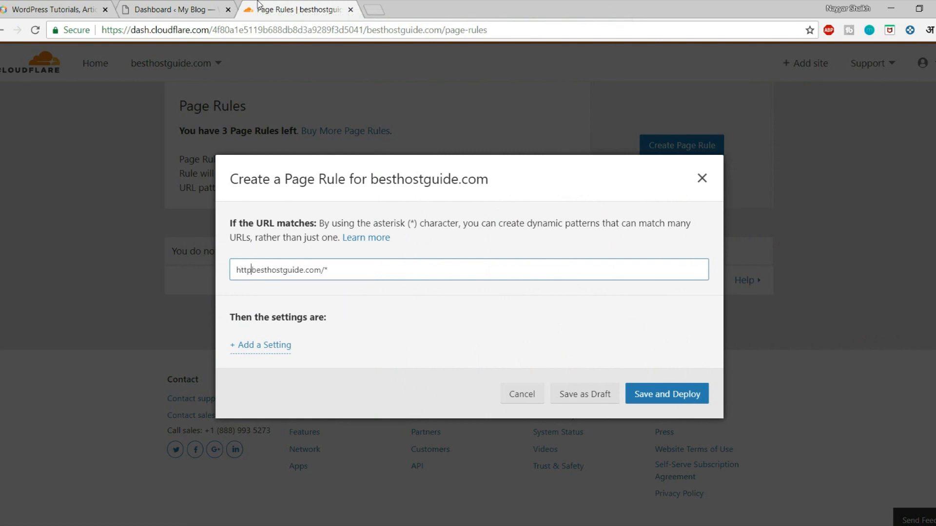
type("://*")
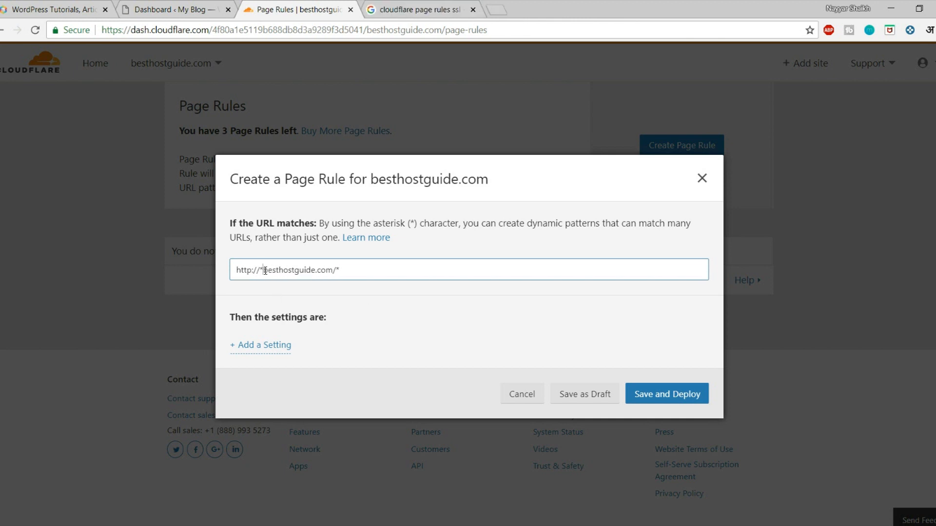
left_click_drag(266, 270, 231, 270)
key("BackSpace")
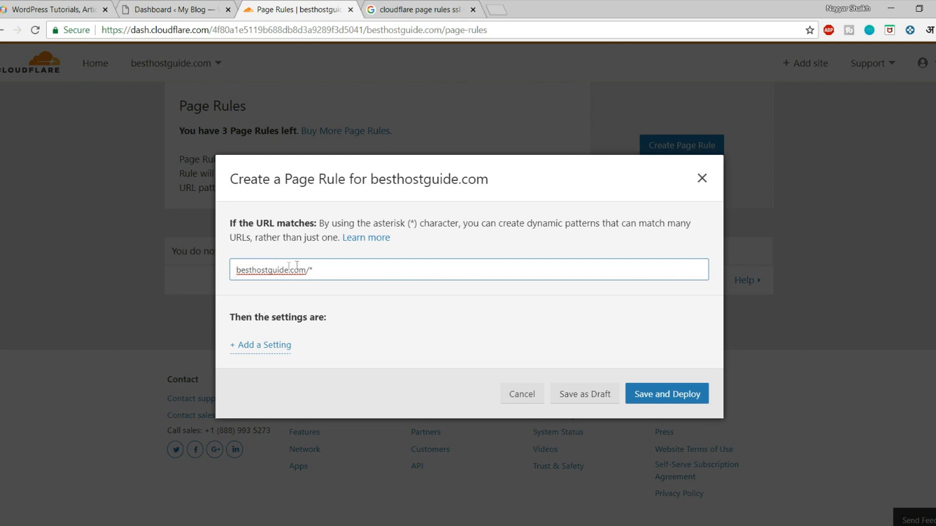
type("http://*")
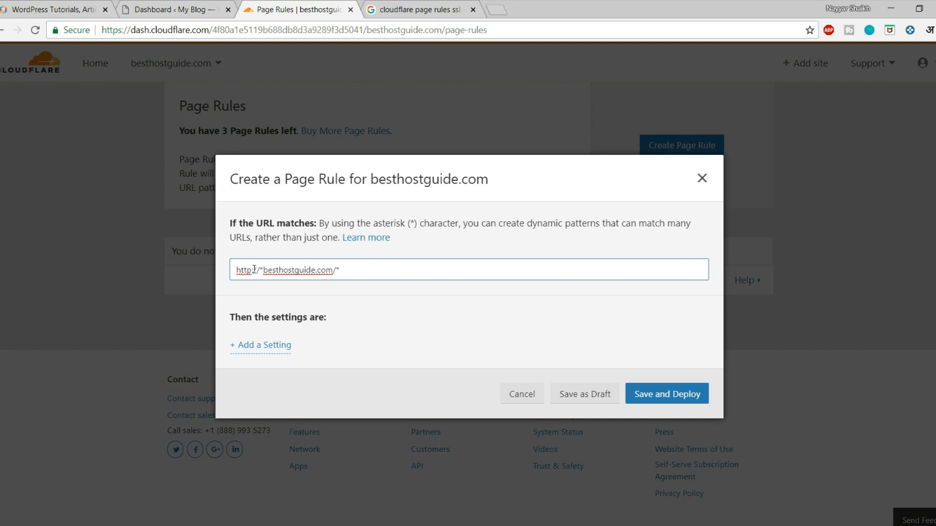
left_click(379, 307)
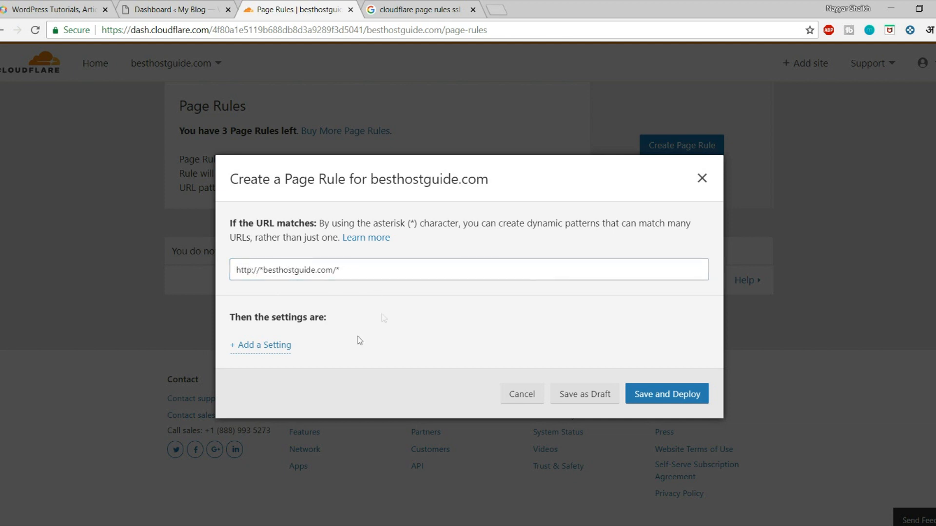
Step: Add a Browser Cache TTL setting of a day to the rule
left_click(272, 346)
left_click(316, 356)
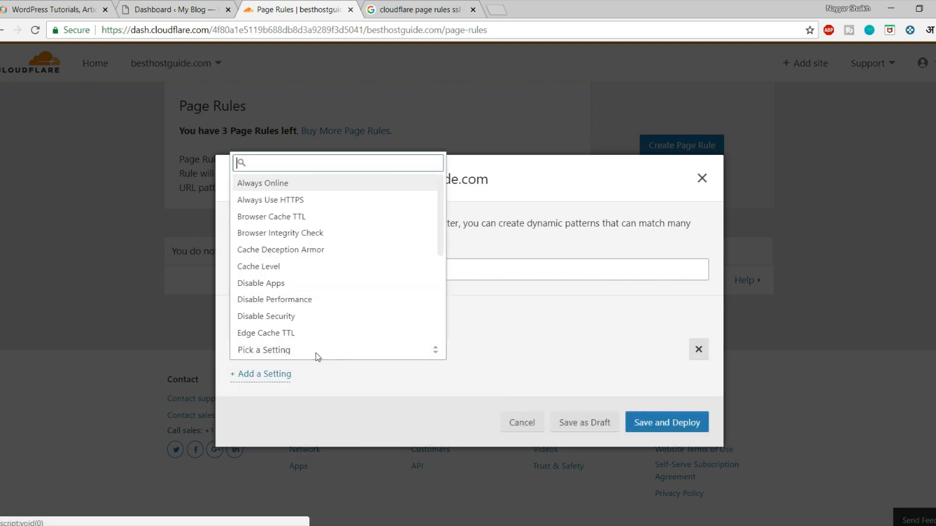
scroll(317, 296, "down", 3)
scroll(319, 306, "up", 3)
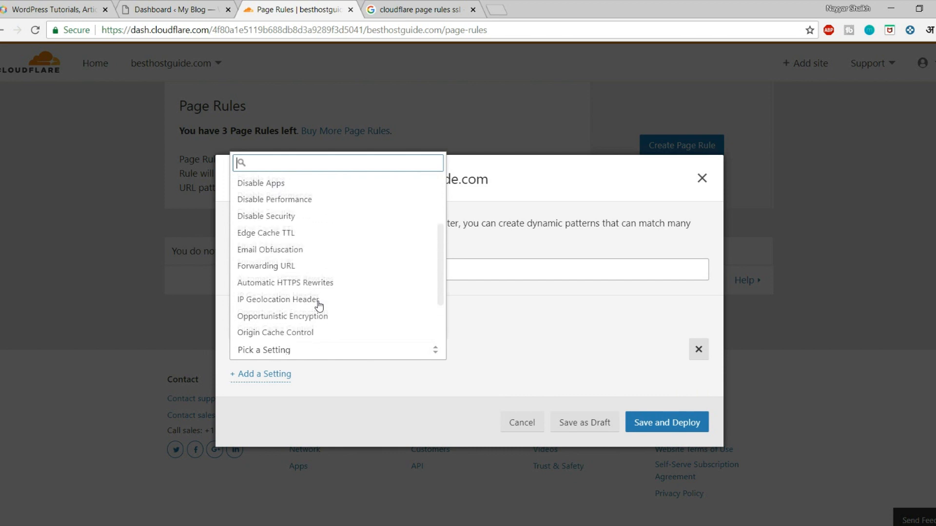
scroll(319, 306, "up", 1)
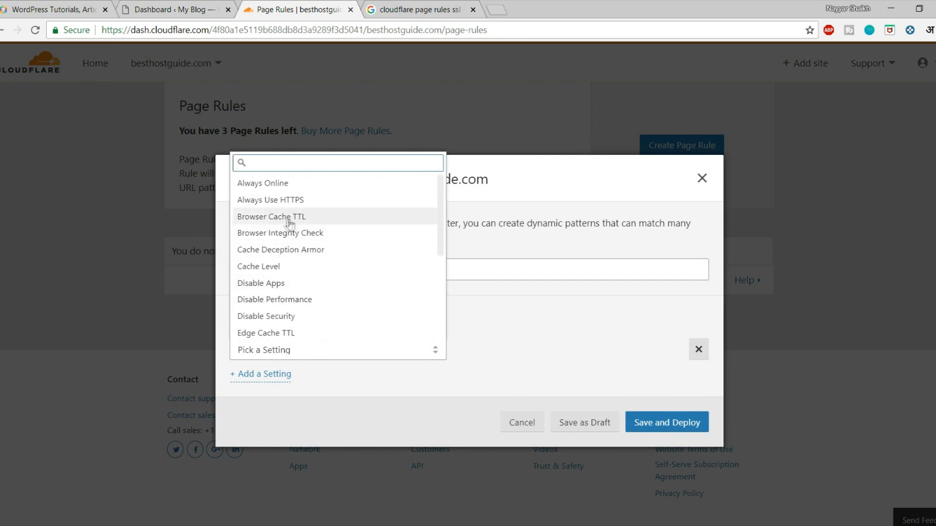
left_click(312, 219)
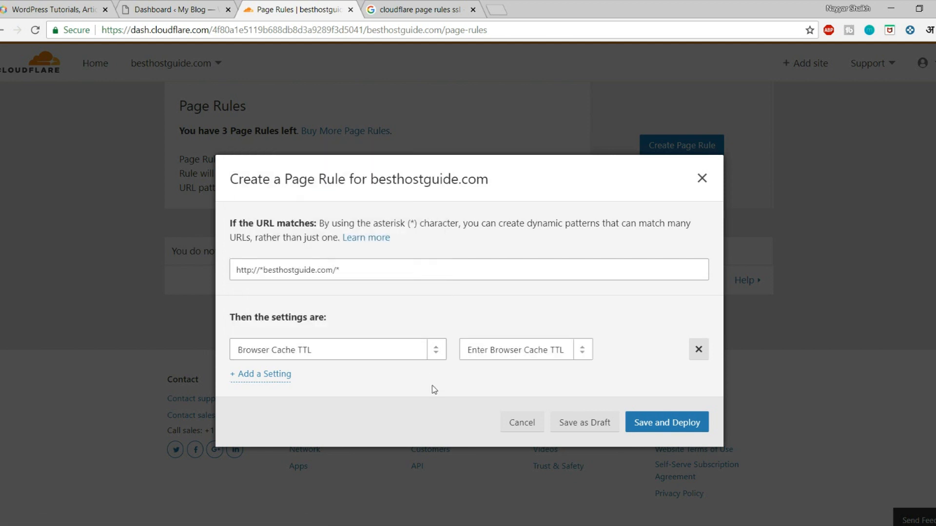
left_click(491, 355)
scroll(515, 304, "down", 2)
left_click(490, 287)
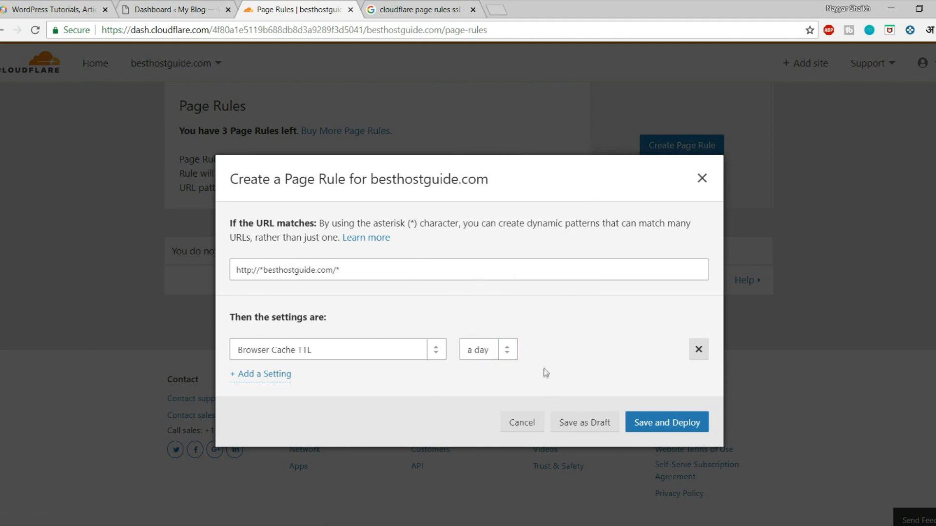
Step: Add a second setting, Cache Level, set to Cache Everything
left_click(282, 377)
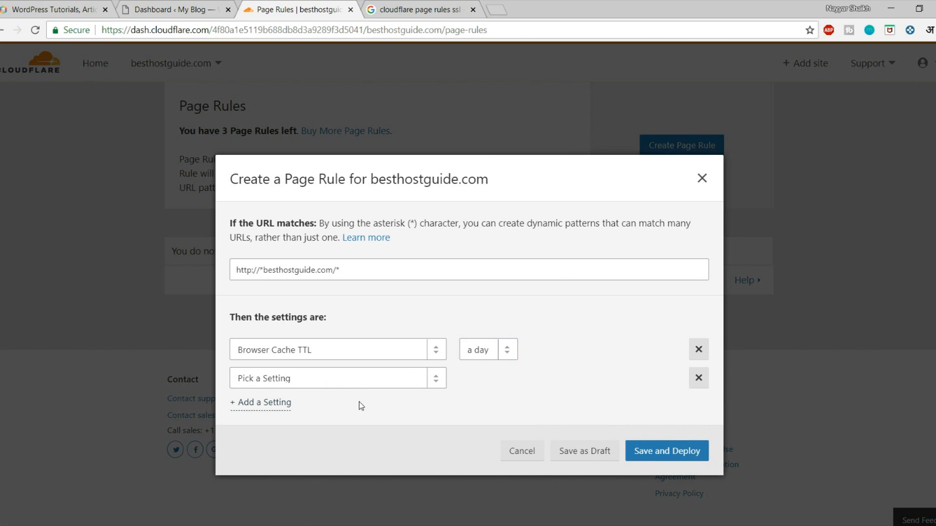
left_click(345, 378)
type("ca")
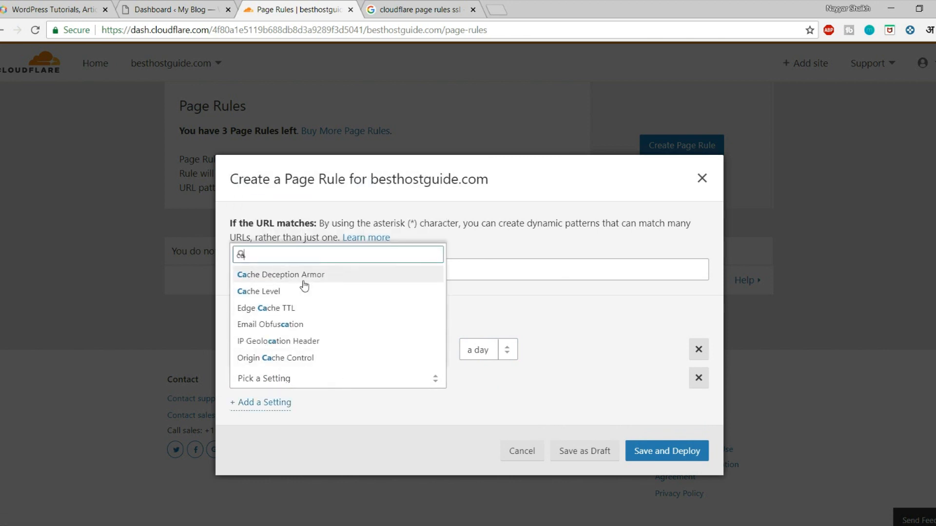
left_click(293, 293)
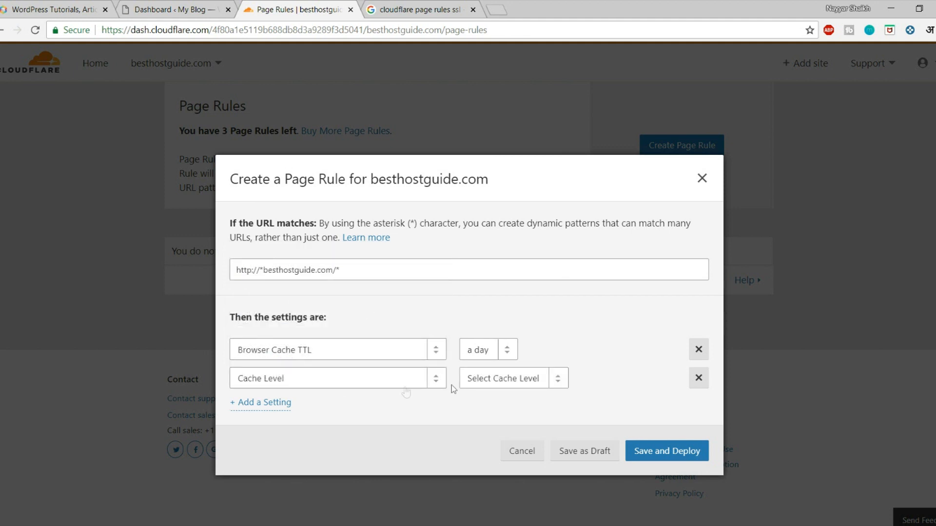
left_click(487, 379)
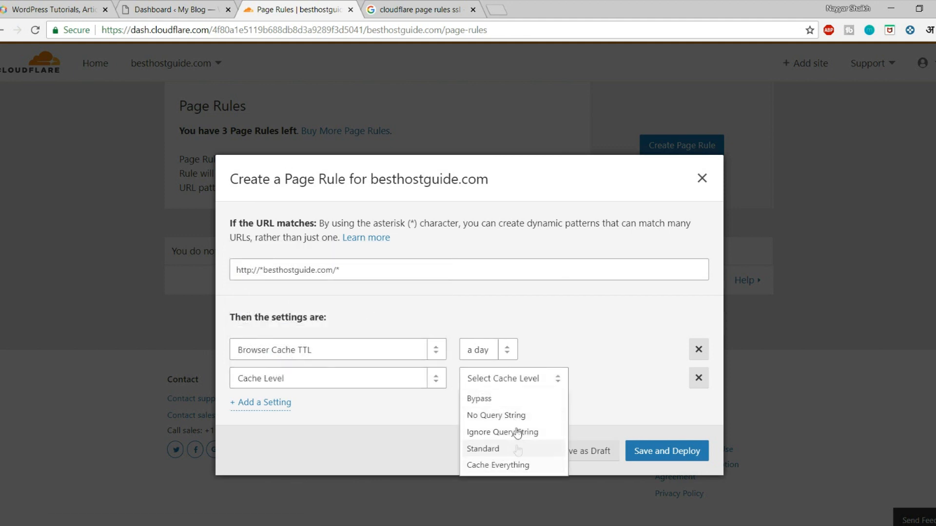
left_click(494, 472)
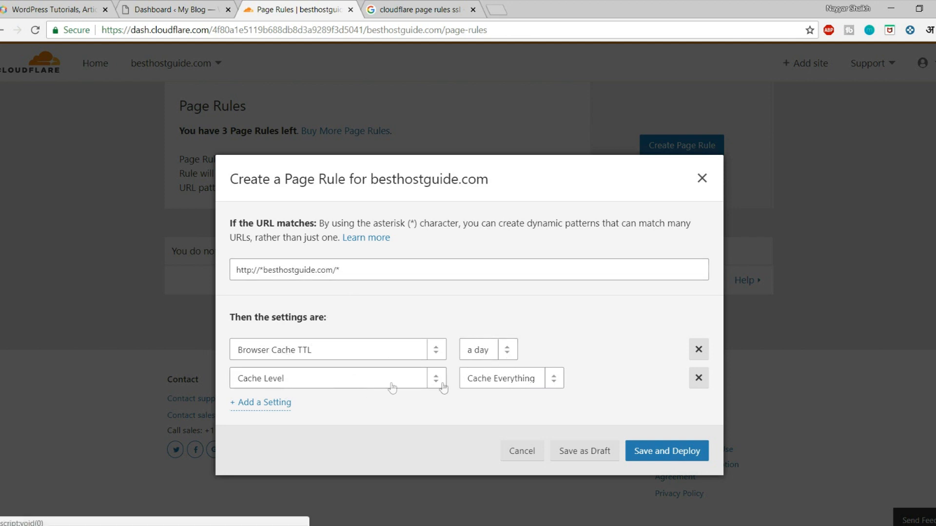
left_click(658, 453)
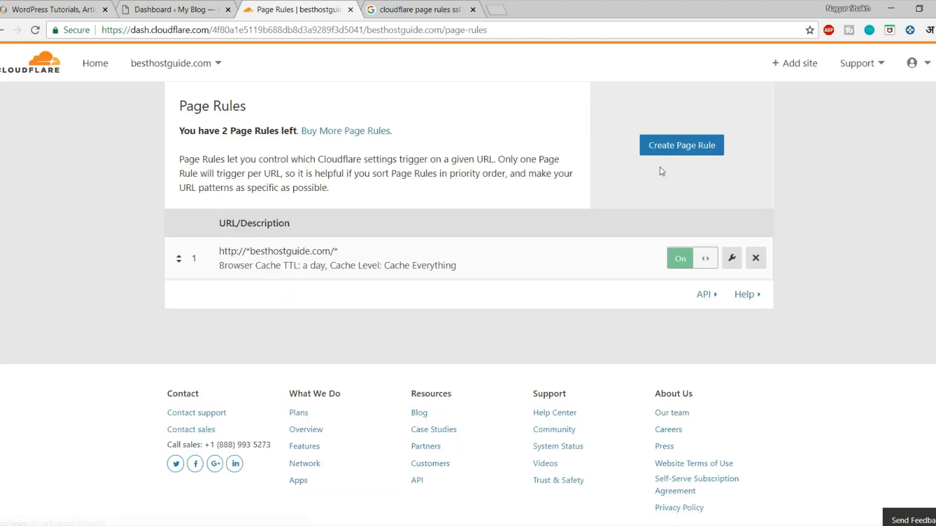
left_click(677, 151)
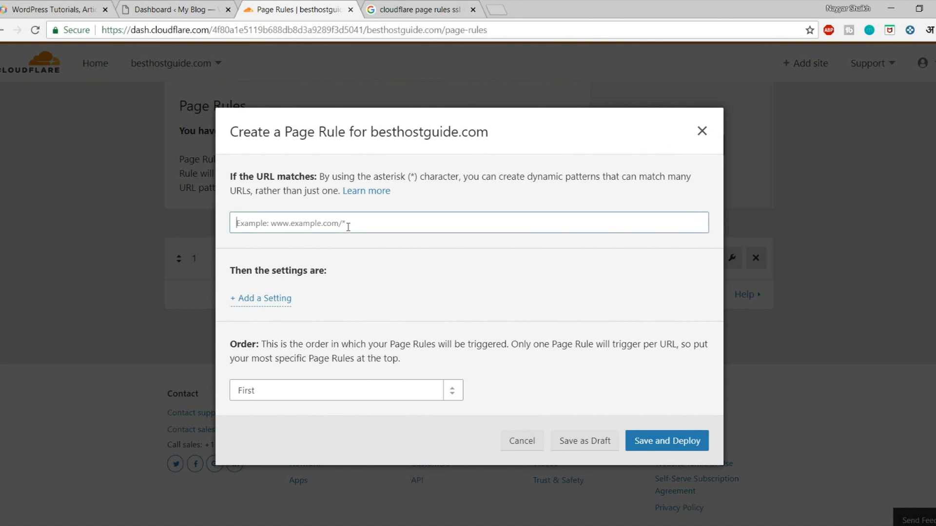
type("http://*")
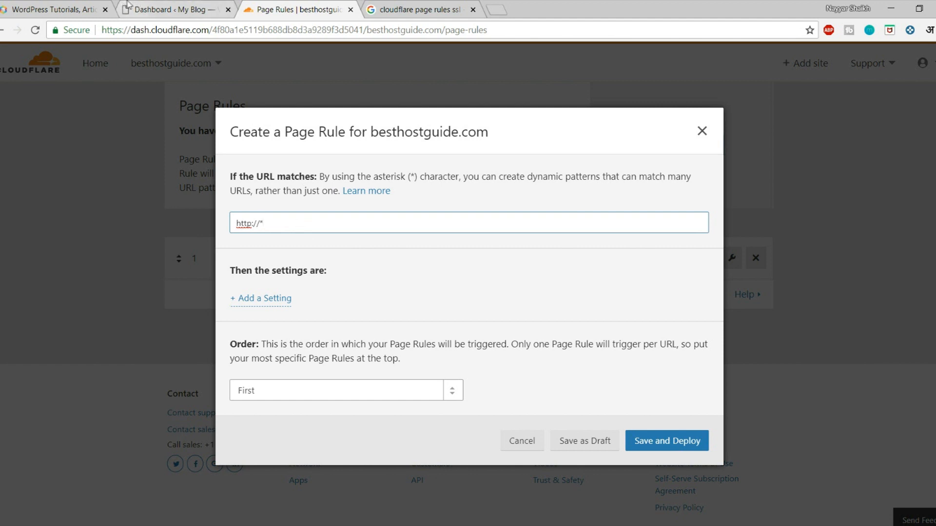
left_click(156, 10)
left_click(325, 4)
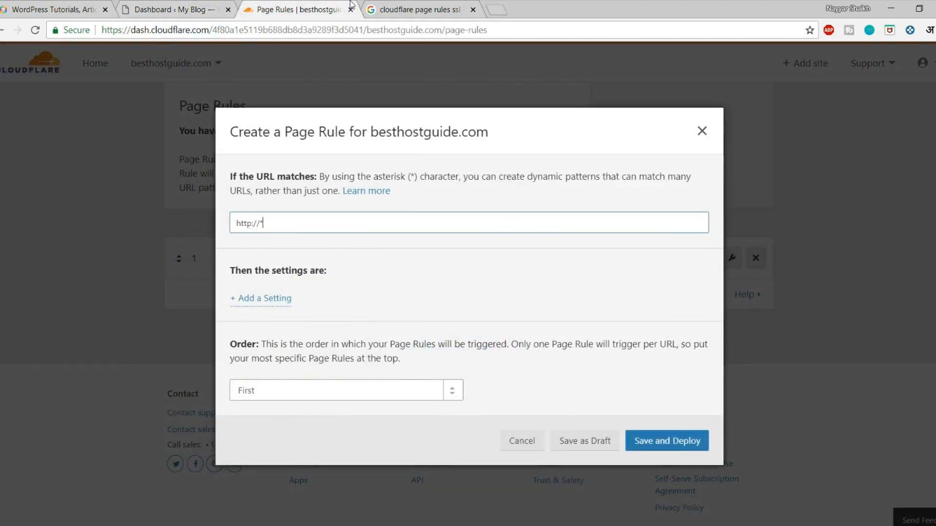
key("ctrl+v")
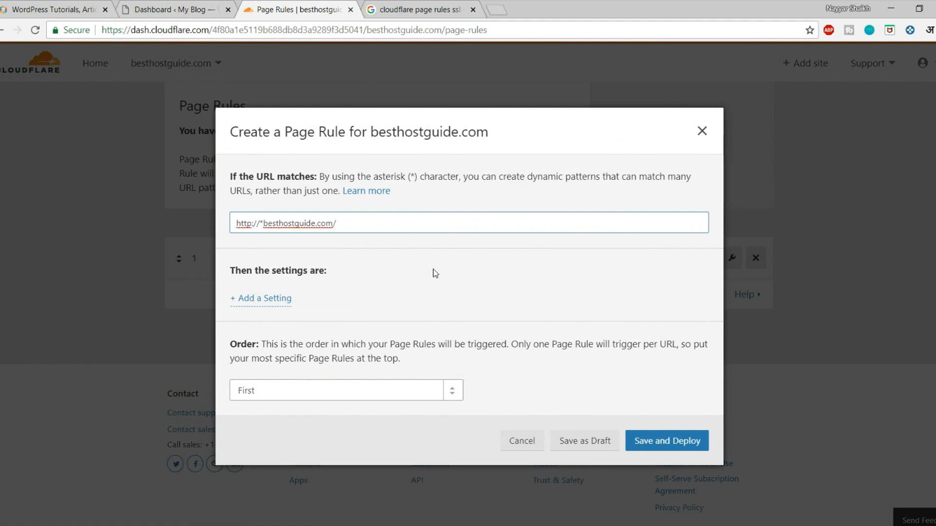
type("/wp-admin*")
left_click(209, 9)
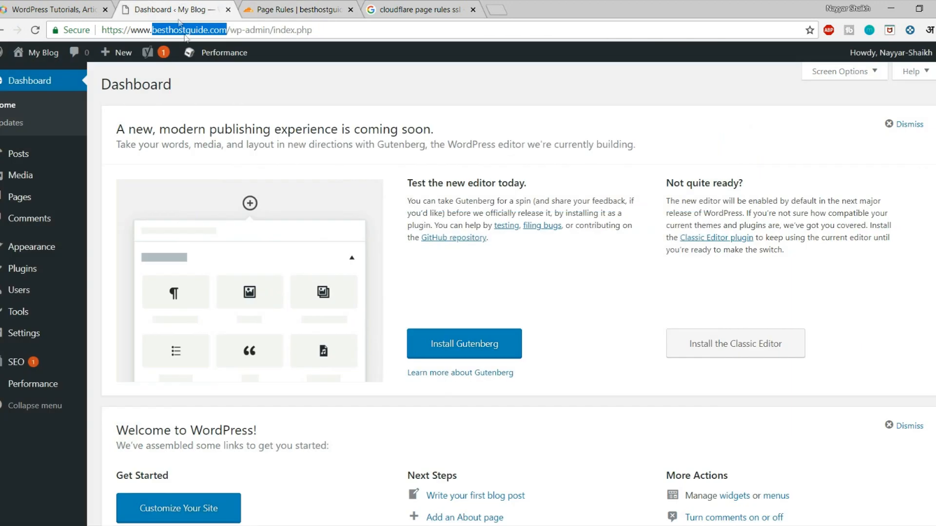
left_click(261, 25)
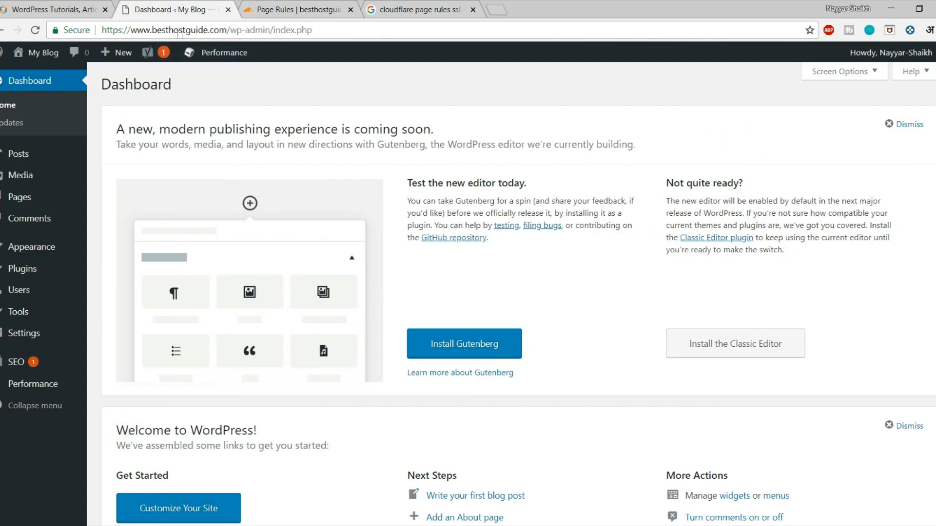
left_click(307, 10)
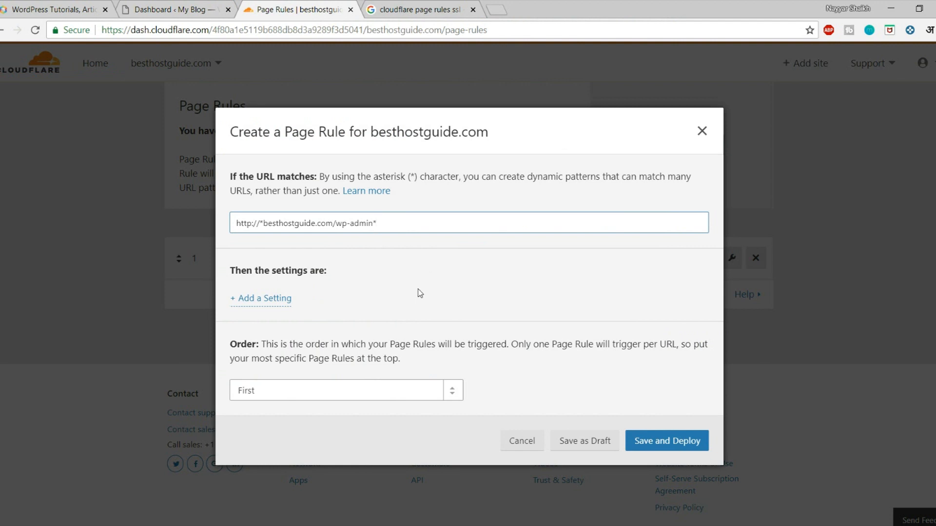
Step: Add a Browser Integrity Check setting to the wp-admin rule and switch it On
left_click(279, 306)
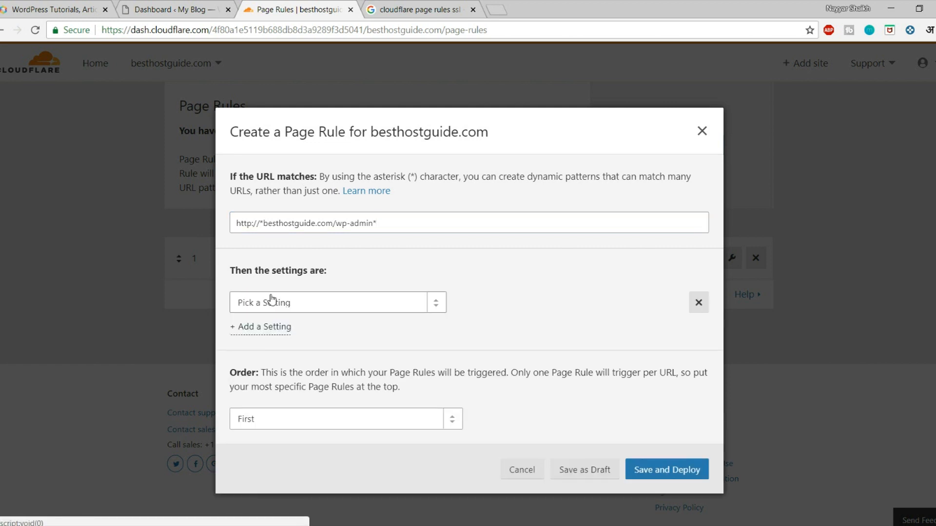
left_click(272, 300)
type("b")
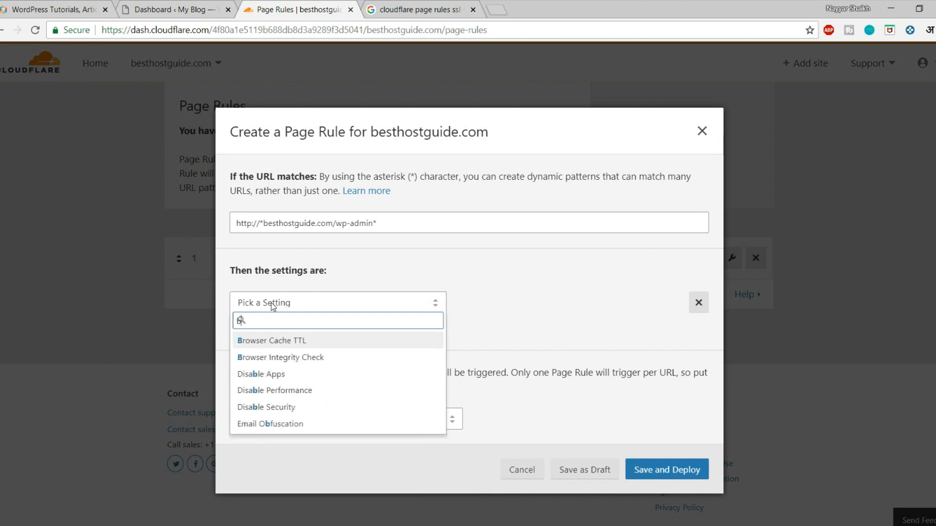
type("roe")
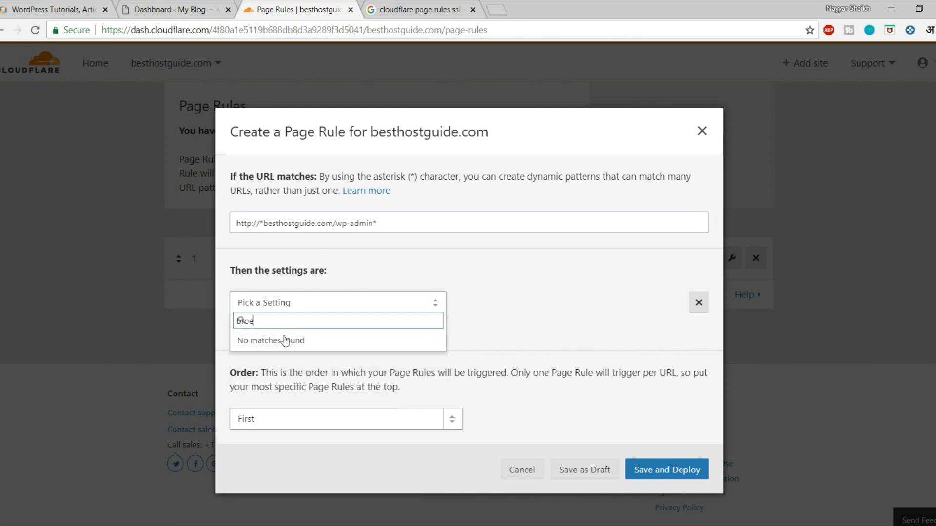
key("BackSpace")
type("w")
left_click(308, 363)
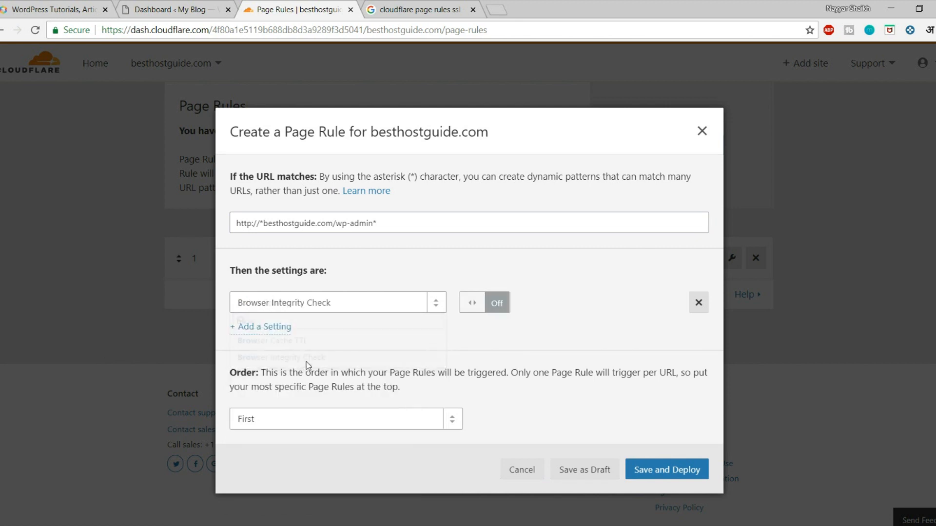
left_click(472, 305)
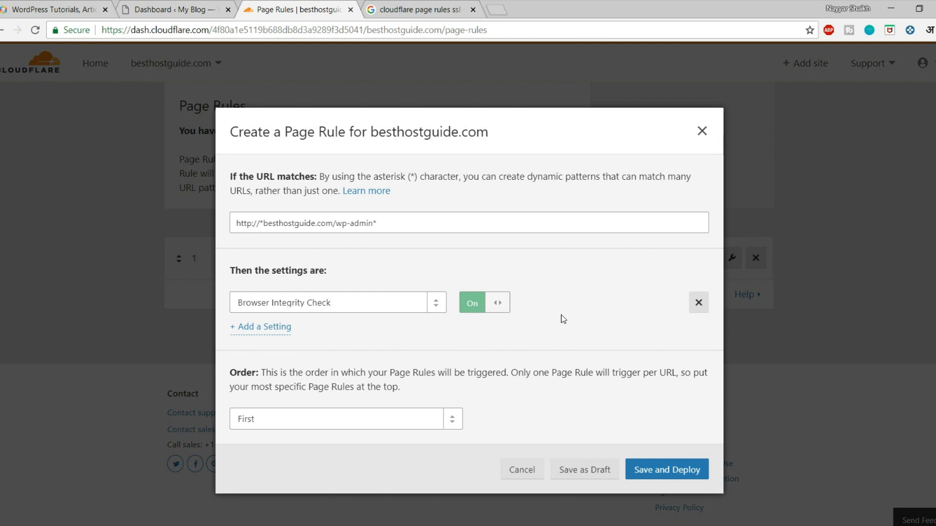
Step: Add an Always Online setting, left Off, to the wp-admin rule
left_click(265, 328)
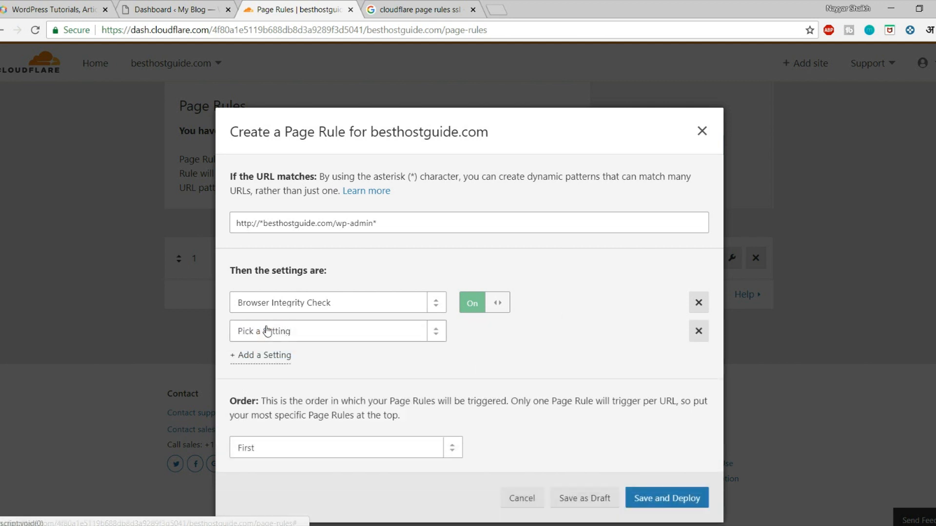
left_click(267, 330)
type("alwa")
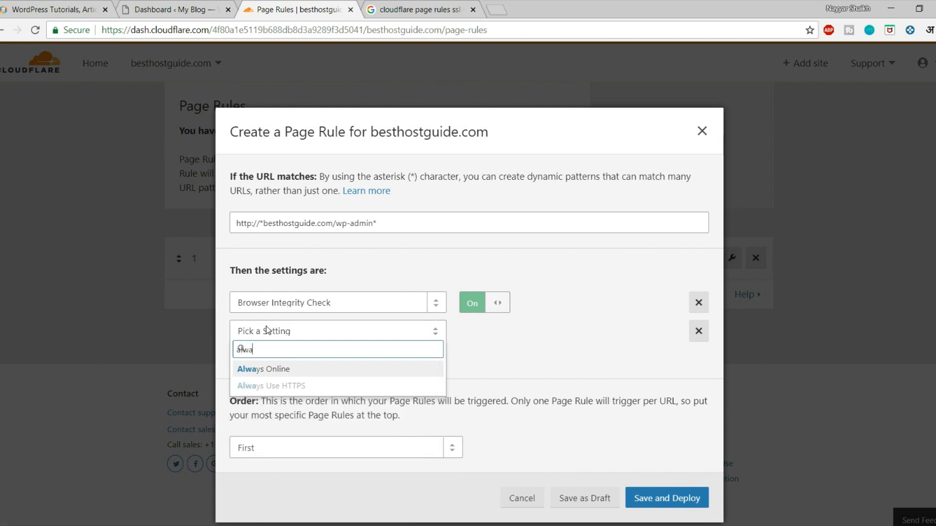
left_click(259, 371)
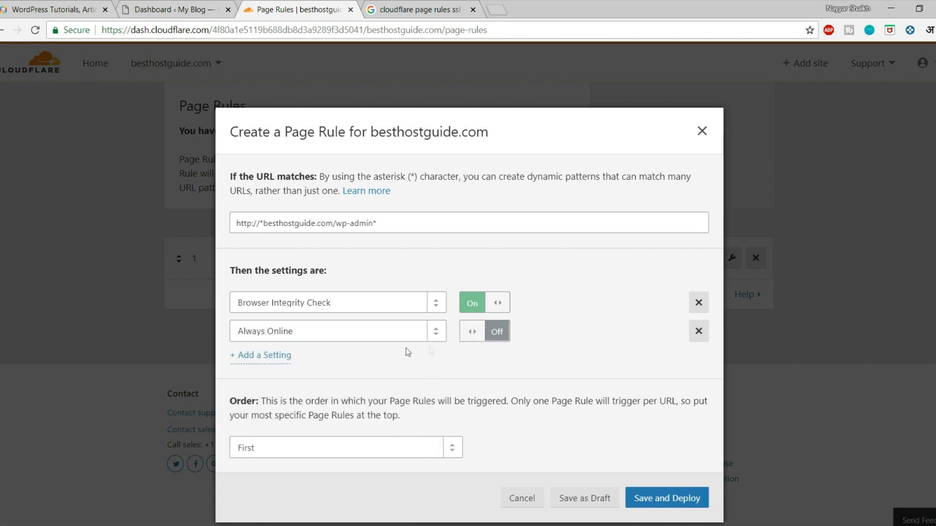
Step: Add a Security Level setting set to High
left_click(258, 359)
left_click(303, 362)
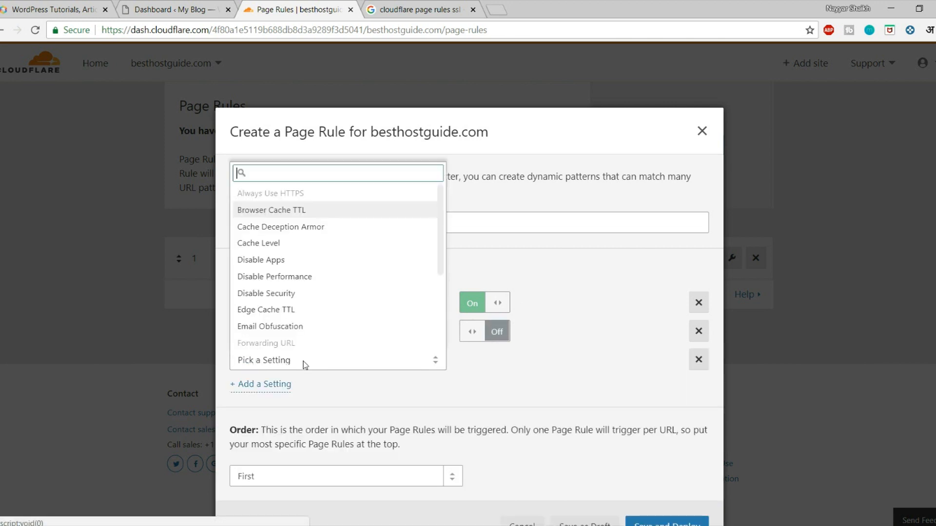
type("secu")
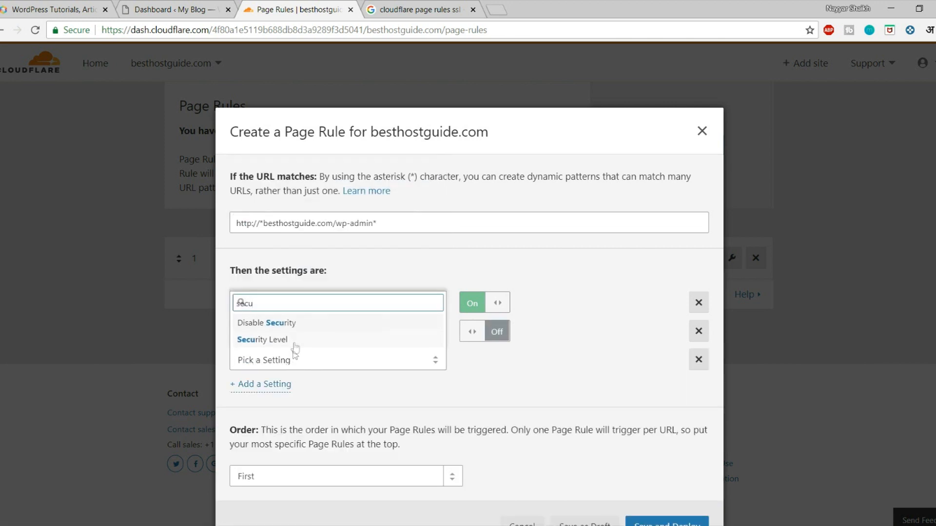
left_click(295, 342)
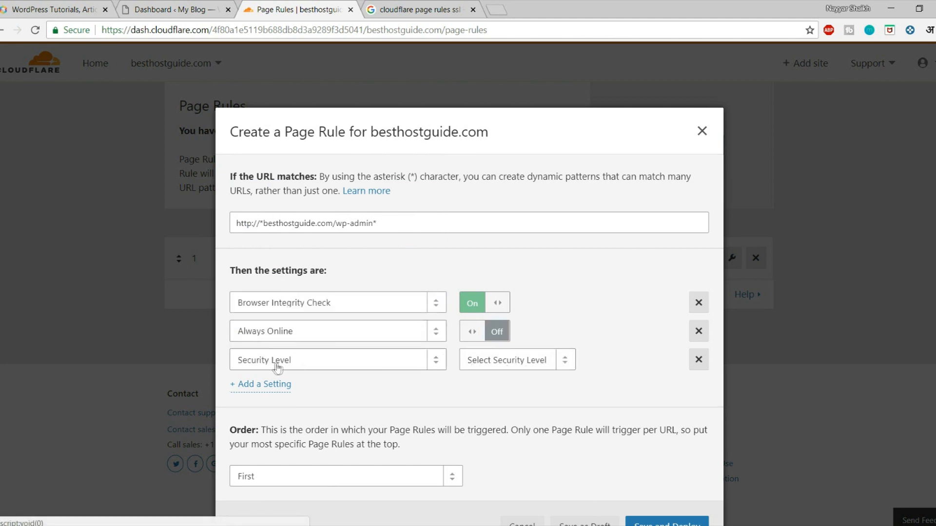
left_click(515, 365)
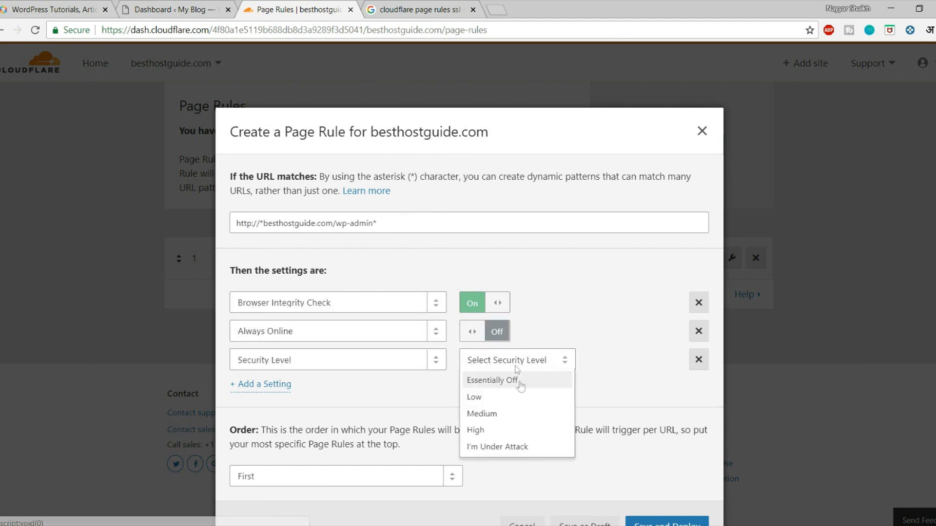
left_click(499, 434)
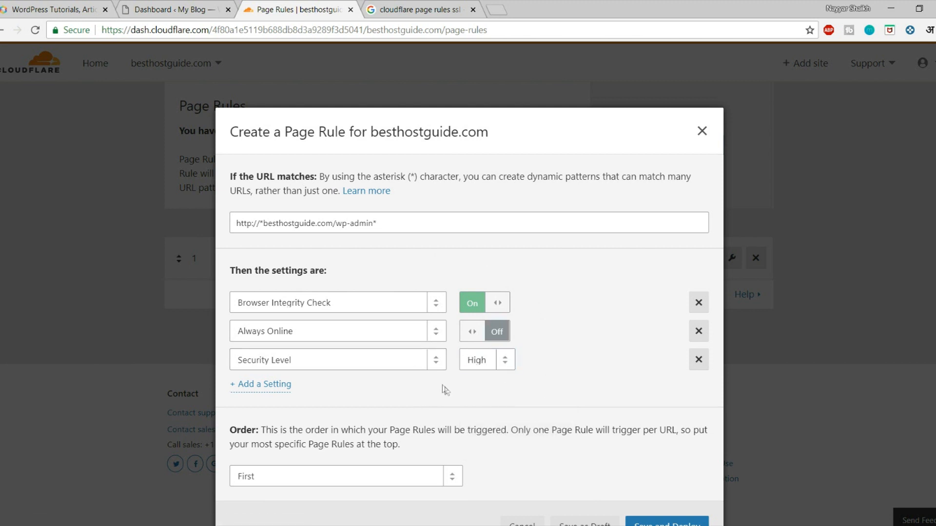
Step: Add a Browser Cache TTL setting of 30 minutes
left_click(266, 385)
left_click(301, 397)
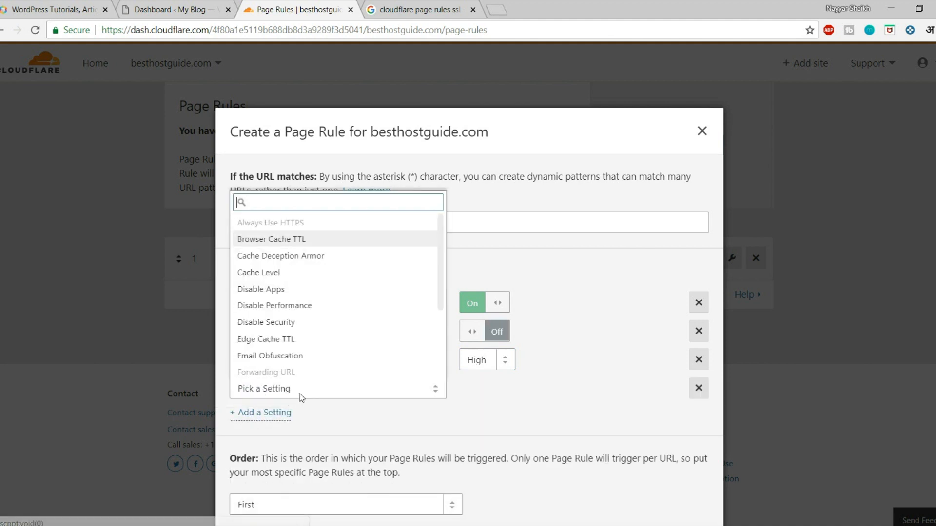
type("bro")
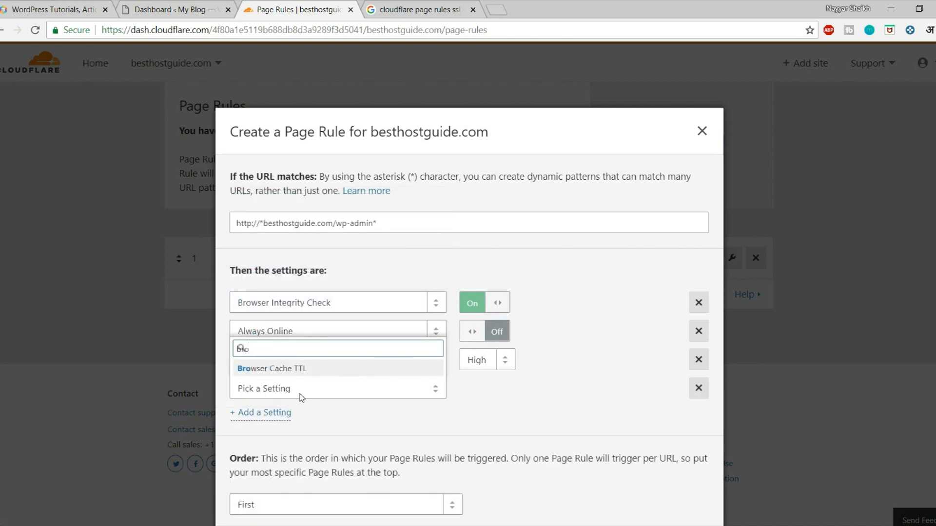
left_click(314, 371)
left_click(485, 390)
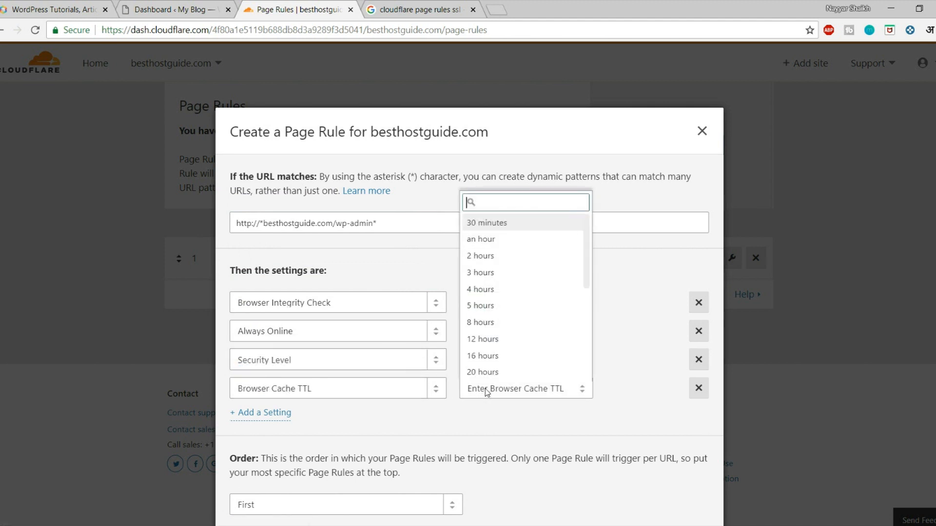
left_click(510, 224)
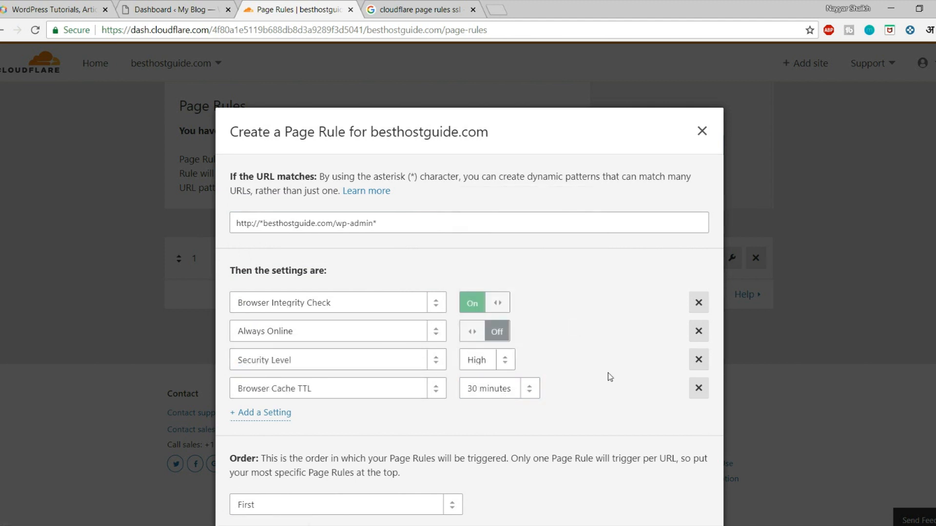
left_click(502, 392)
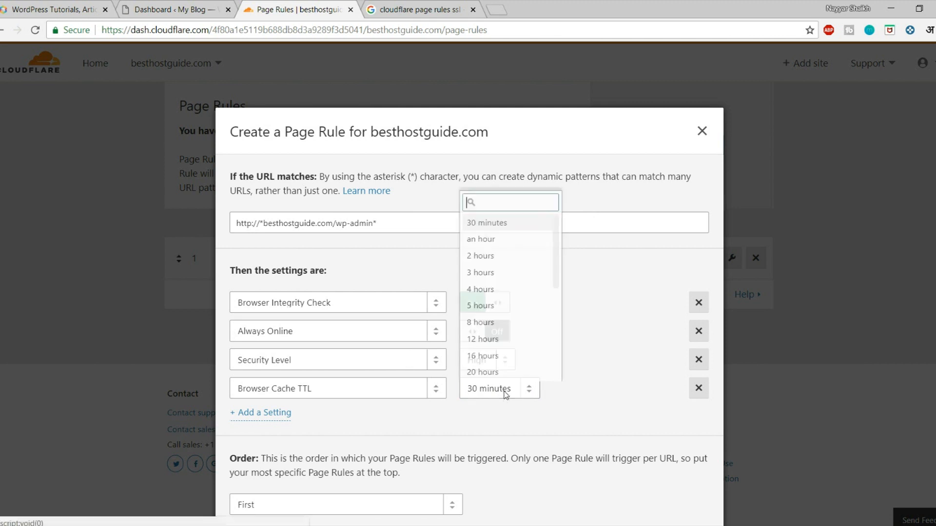
left_click(497, 225)
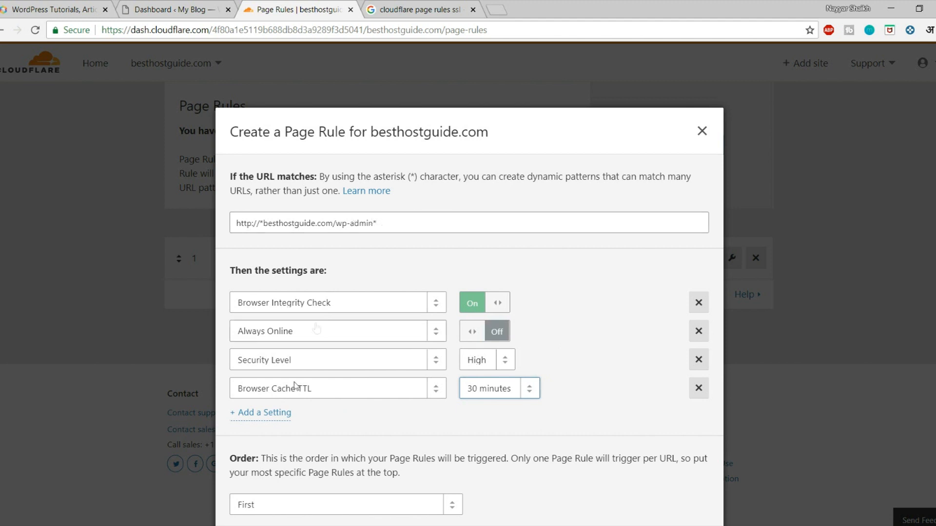
left_click(447, 440)
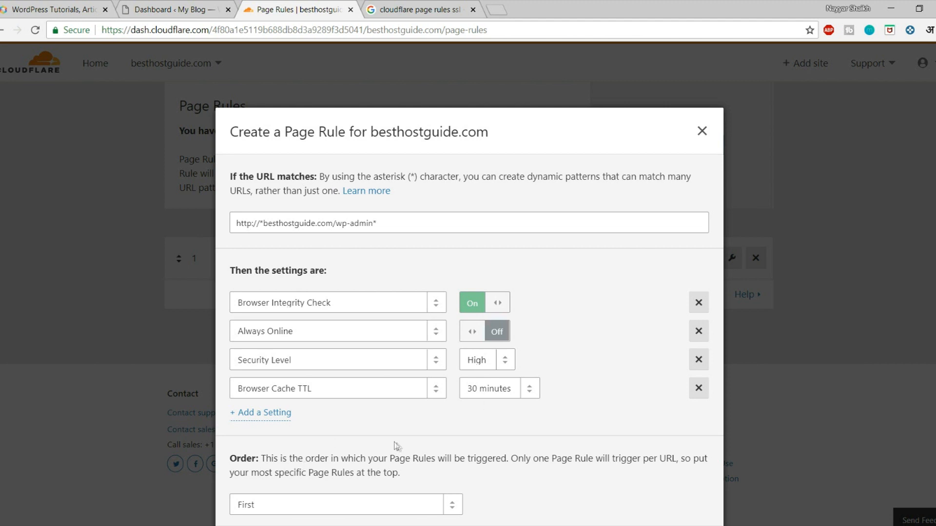
Step: Add a Cache Level setting set to Bypass to the wp-admin rule
left_click(278, 416)
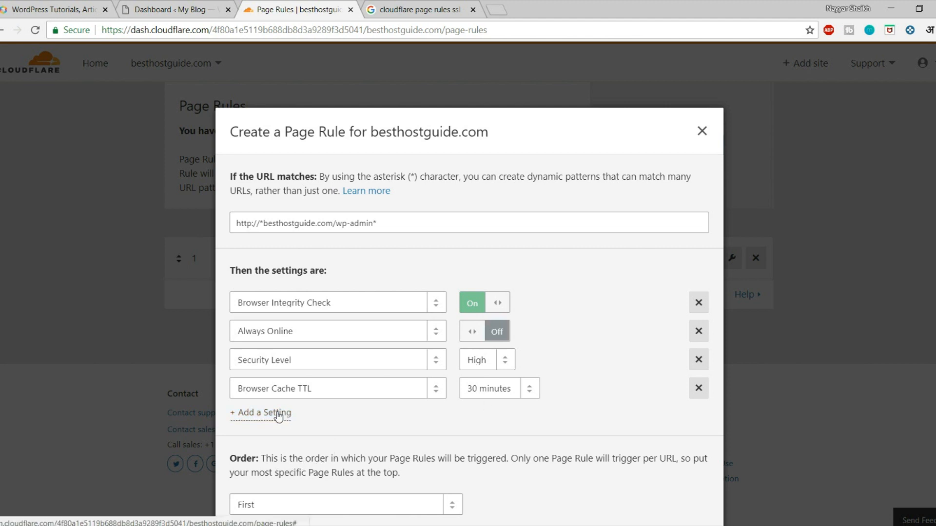
left_click(279, 416)
type("cach")
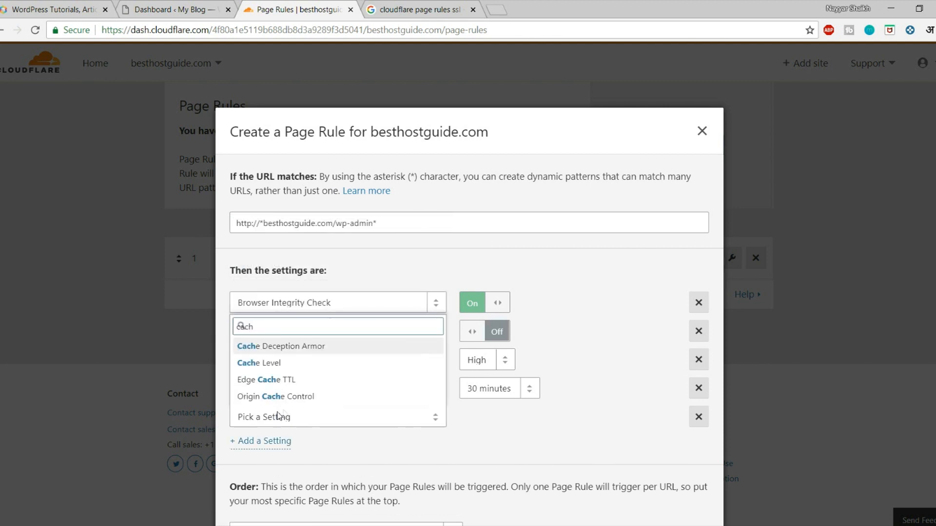
left_click(294, 364)
left_click(535, 418)
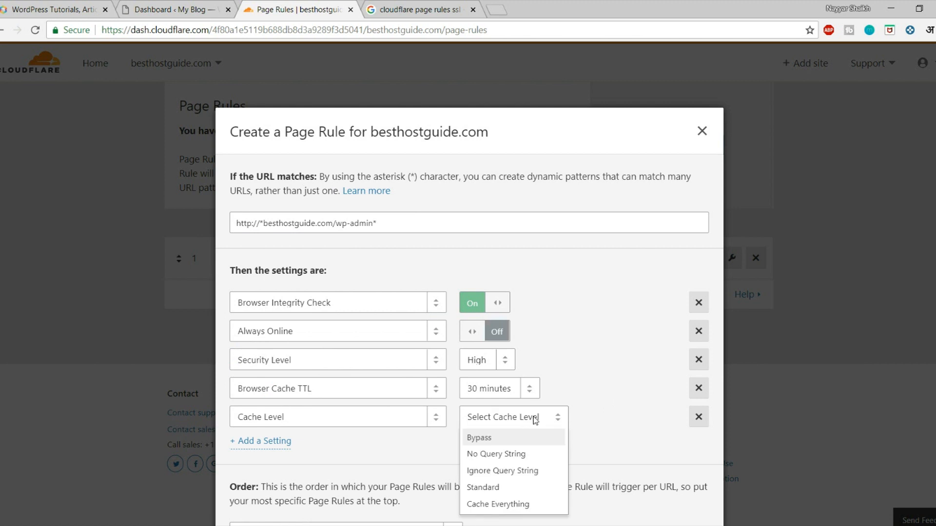
left_click(480, 438)
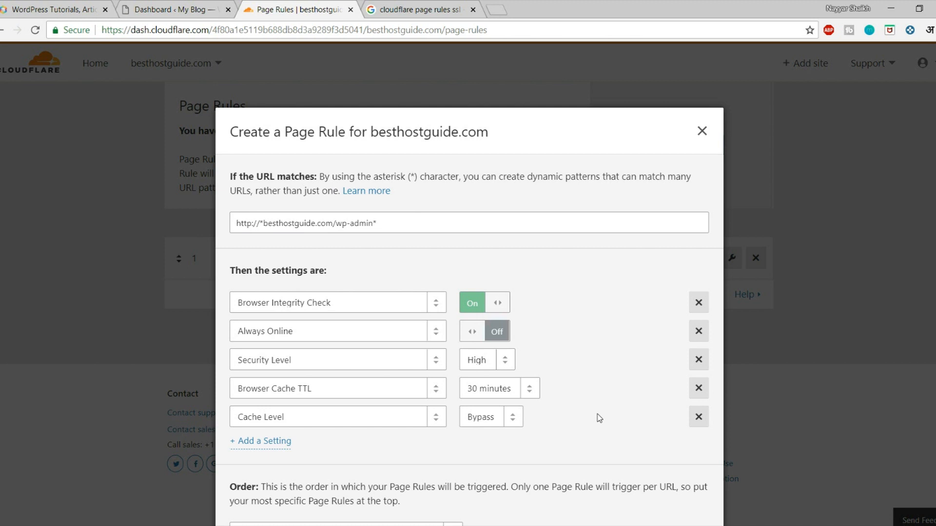
left_click(495, 419)
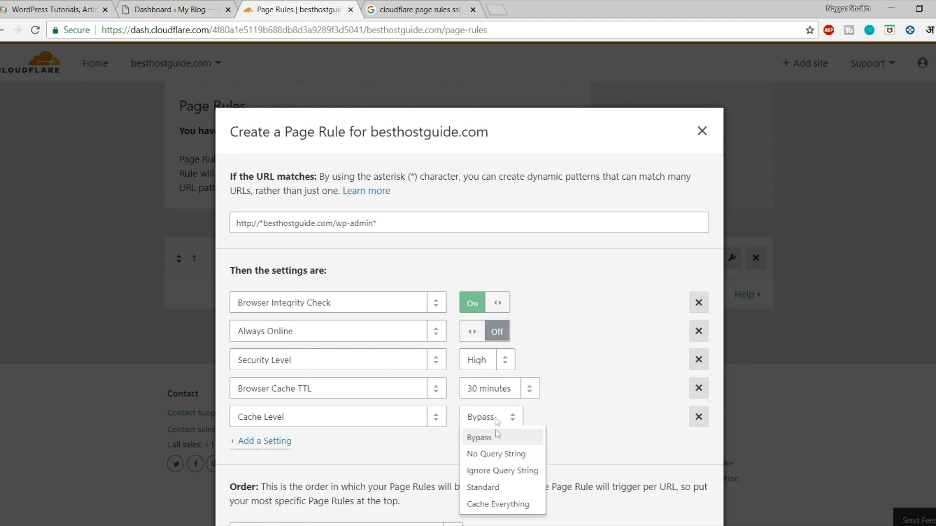
left_click(602, 379)
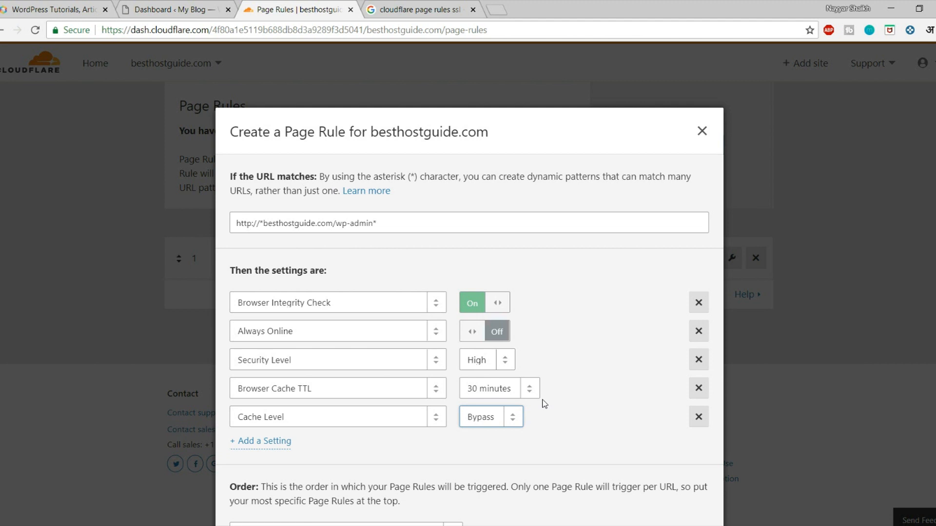
left_click(564, 441)
Step: Add Disable Apps and Disable Performance settings, then return to the Google results
left_click(282, 447)
left_click(290, 445)
type("disa")
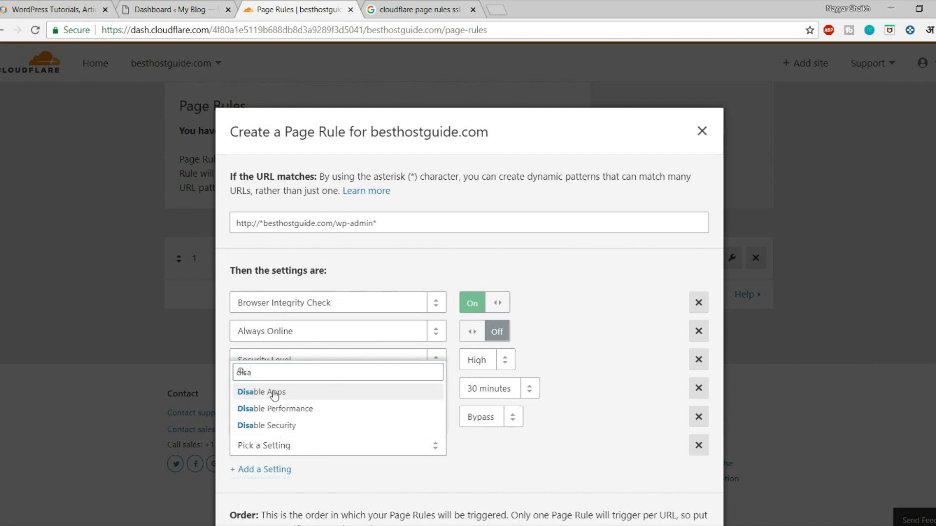
key("Return")
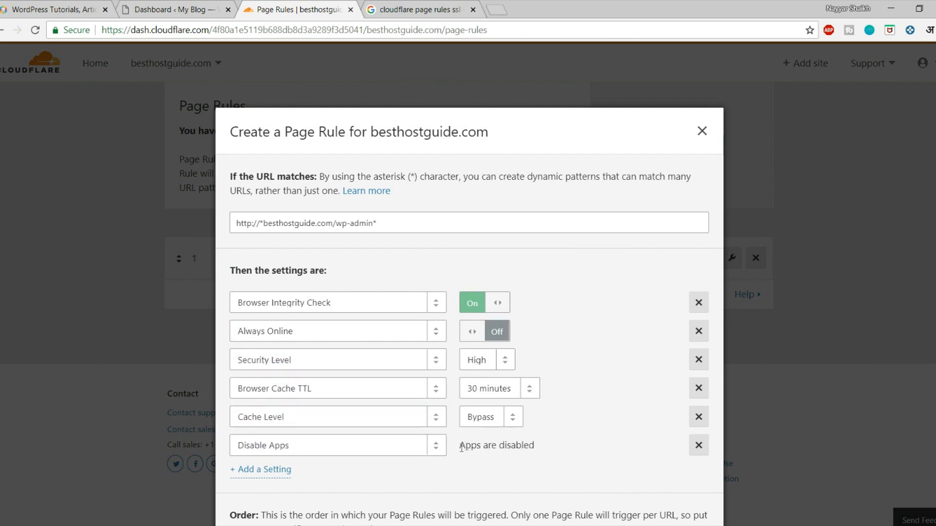
left_click(265, 470)
left_click(291, 472)
type("disa")
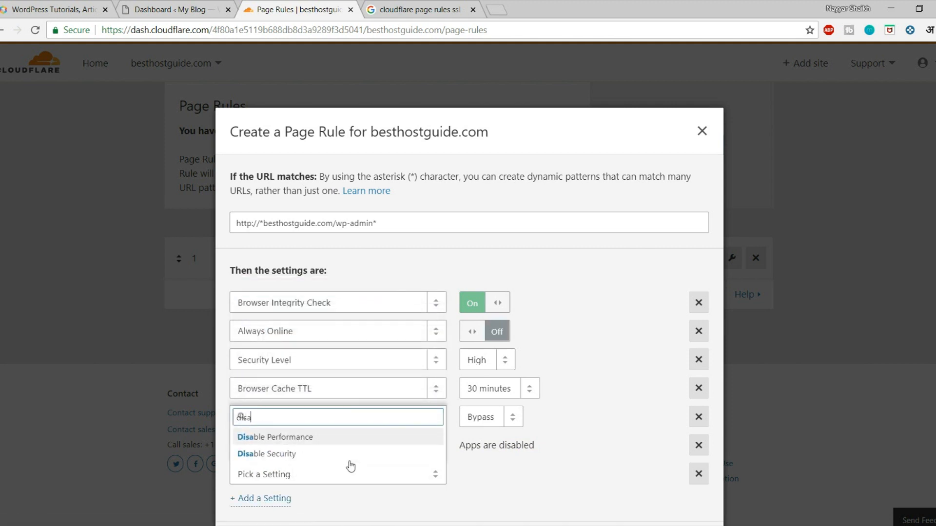
key("Return")
scroll(570, 487, "down", 1)
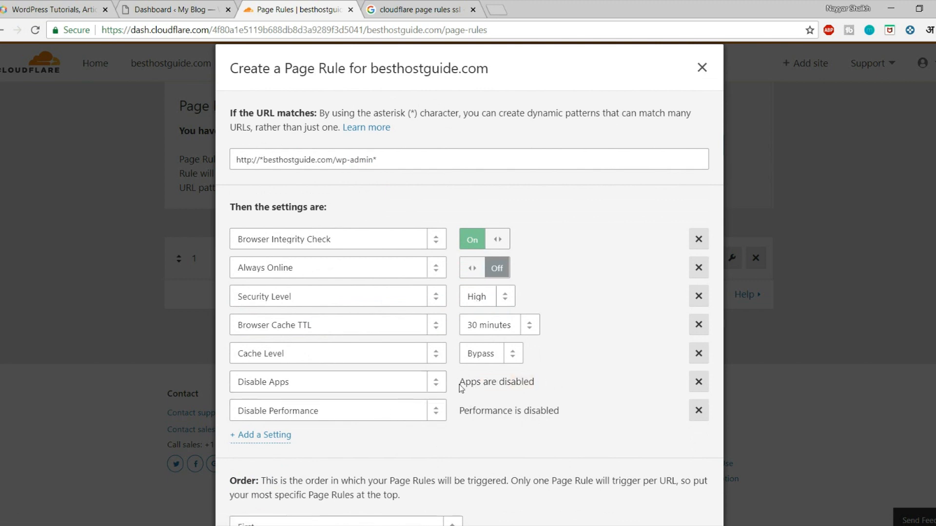
left_click(423, 12)
Step: Shorten the Google query to 'cloudflare page rules' and scroll through the new results
scroll(336, 157, "up", 8)
left_click(228, 70)
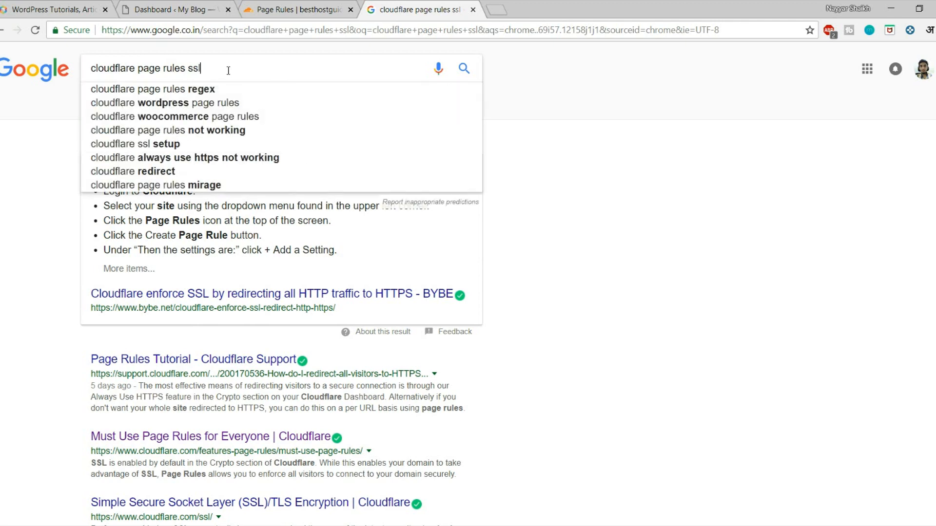
key("BackSpace")
key("BackSpace")
key("BackSpace")
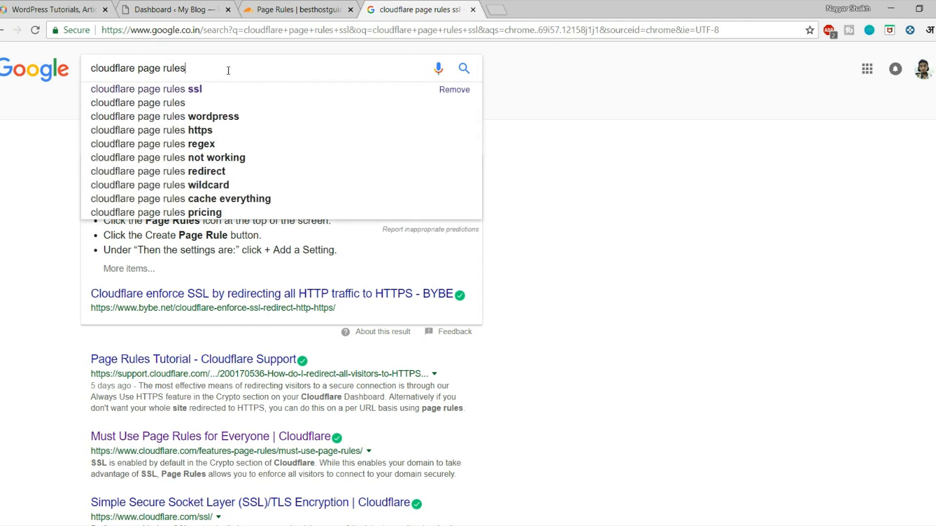
key("Return")
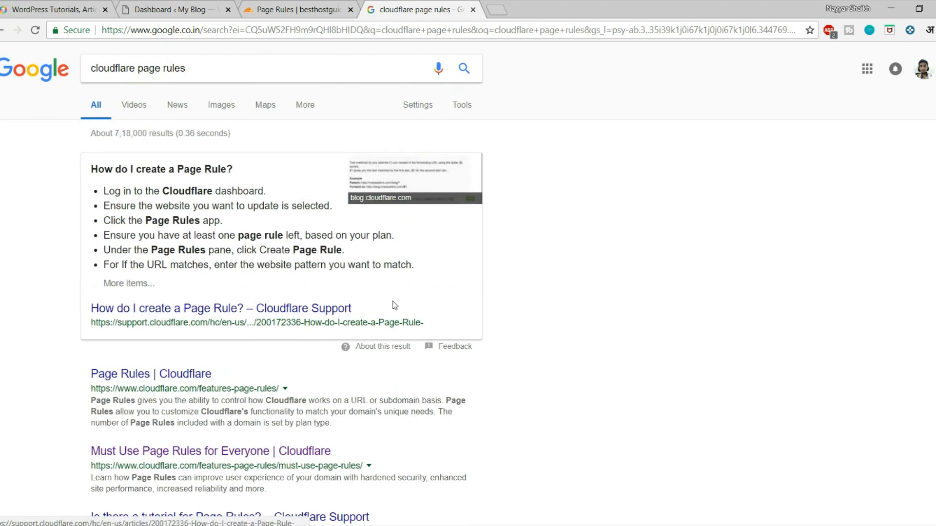
scroll(618, 283, "down", 1)
scroll(229, 285, "down", 3)
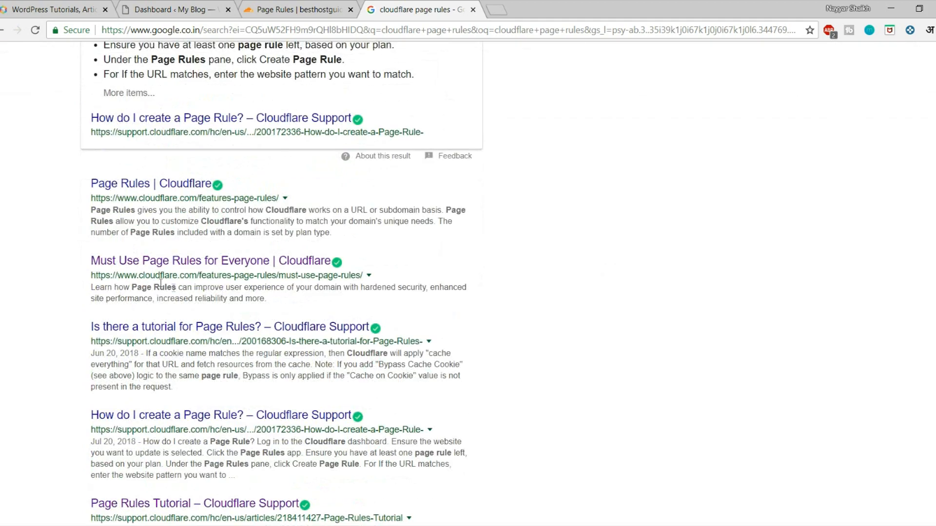
Step: Read the 'Must Use Page Rules for Everyone' article, then go back to the unsaved wp-admin page rule
left_click(223, 264)
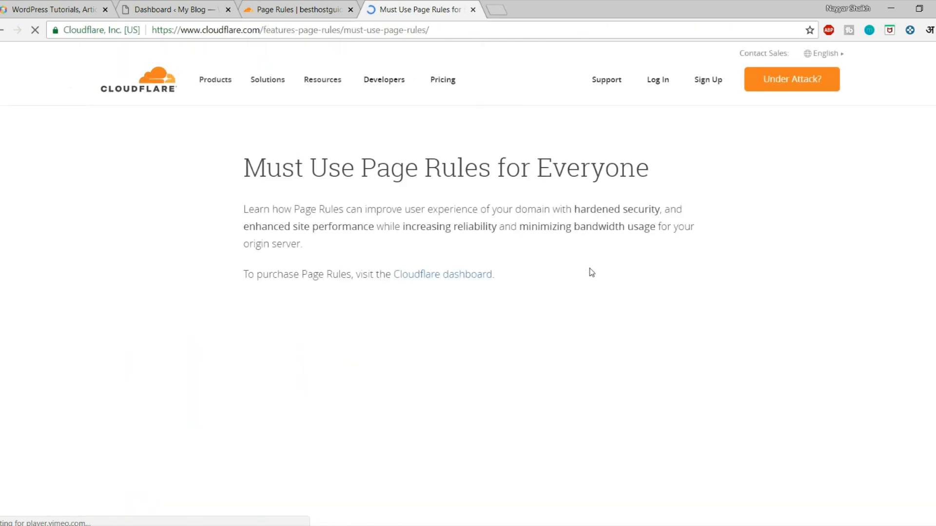
scroll(588, 269, "down", 7)
scroll(591, 272, "down", 20)
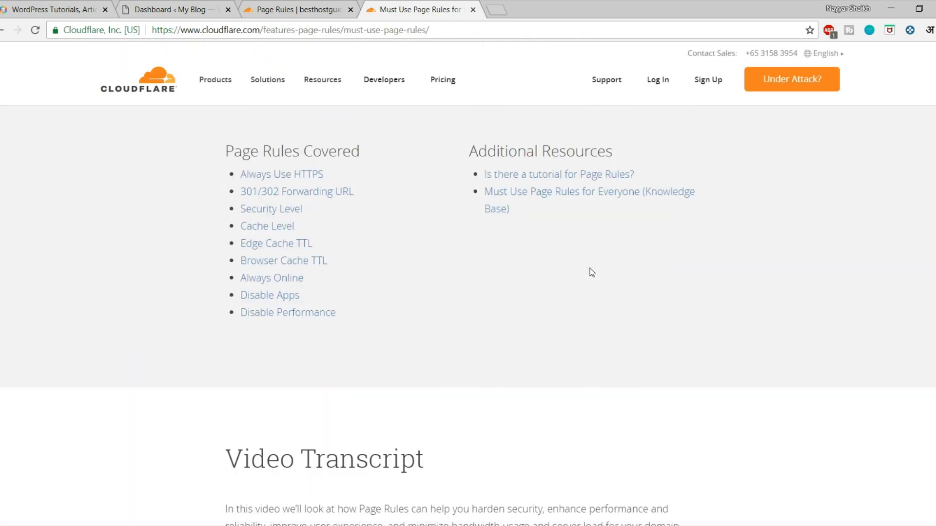
scroll(591, 272, "up", 20)
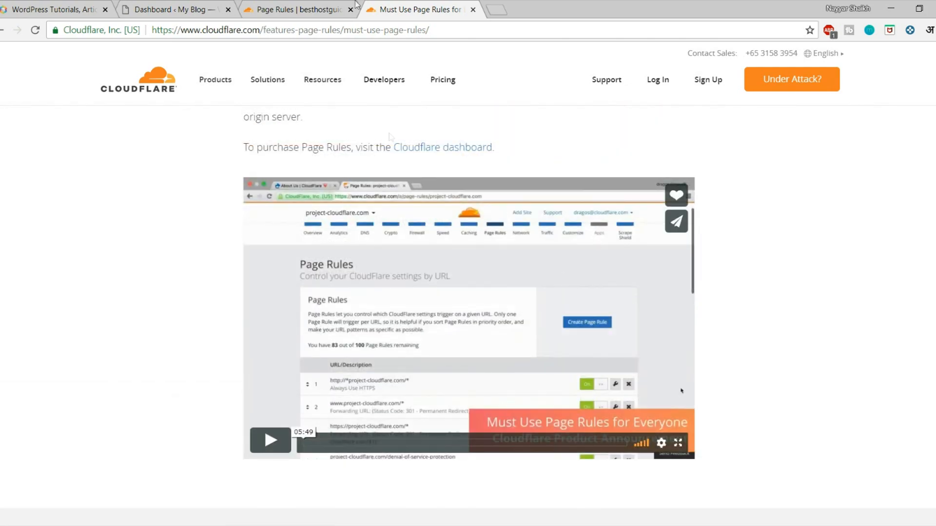
left_click(294, 10)
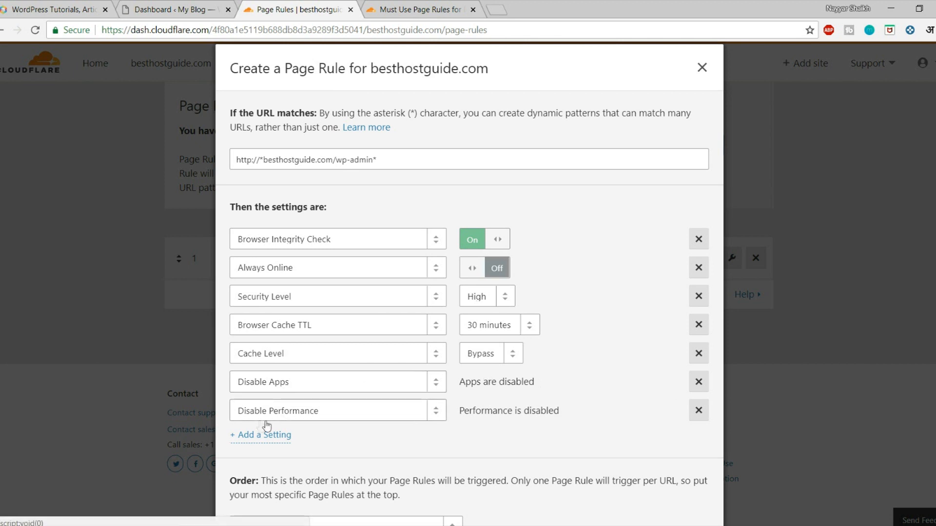
Step: Check the wp-admin URL pattern, then save and deploy the rule above the site-wide cache rule
left_click(390, 163)
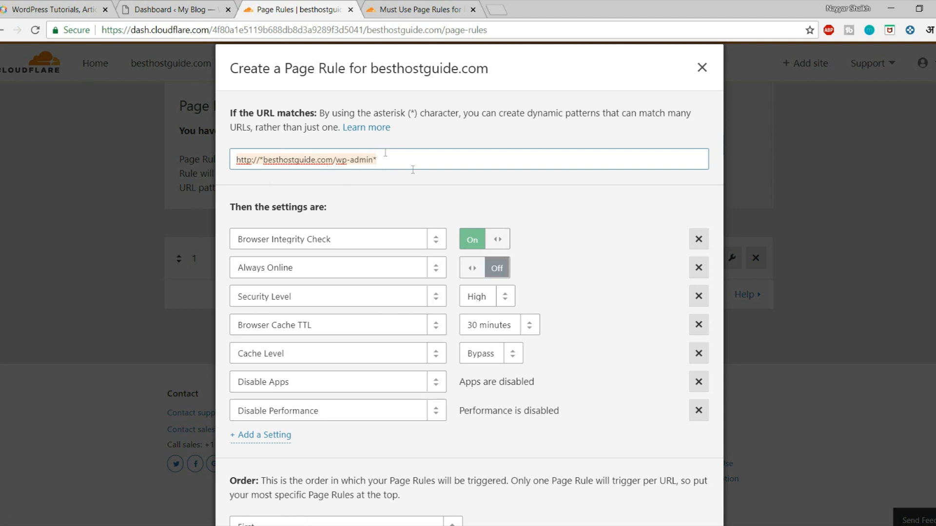
scroll(417, 249, "down", 2)
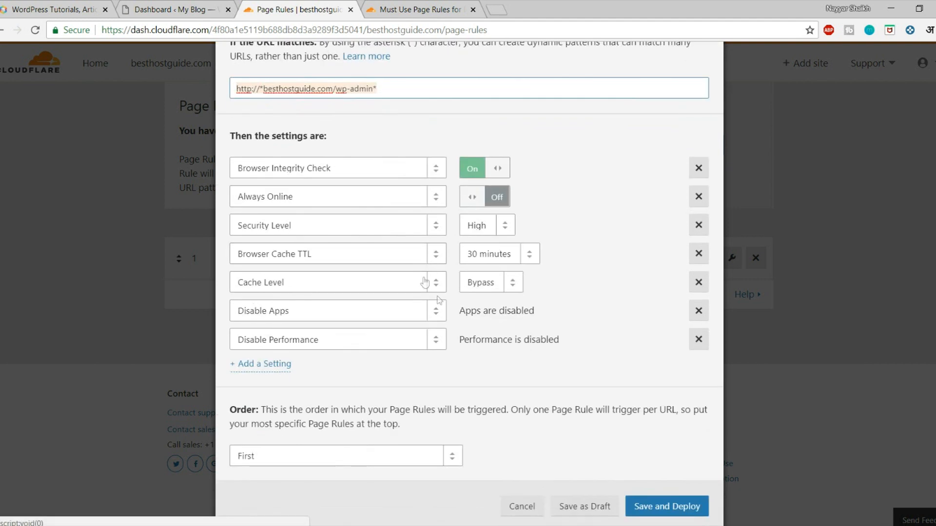
scroll(653, 495, "up", 1)
scroll(663, 492, "down", 1)
left_click(667, 505)
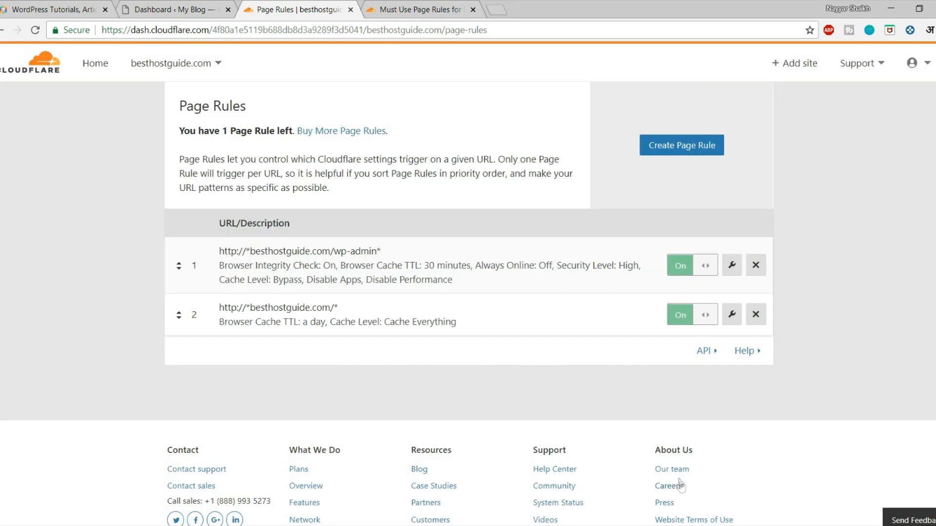
scroll(670, 247, "up", 2)
scroll(772, 321, "down", 2)
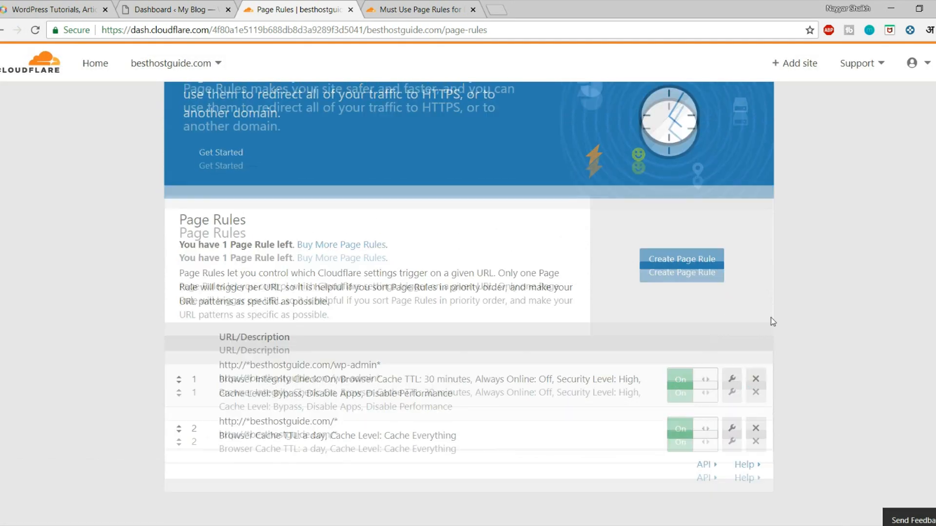
left_click(680, 147)
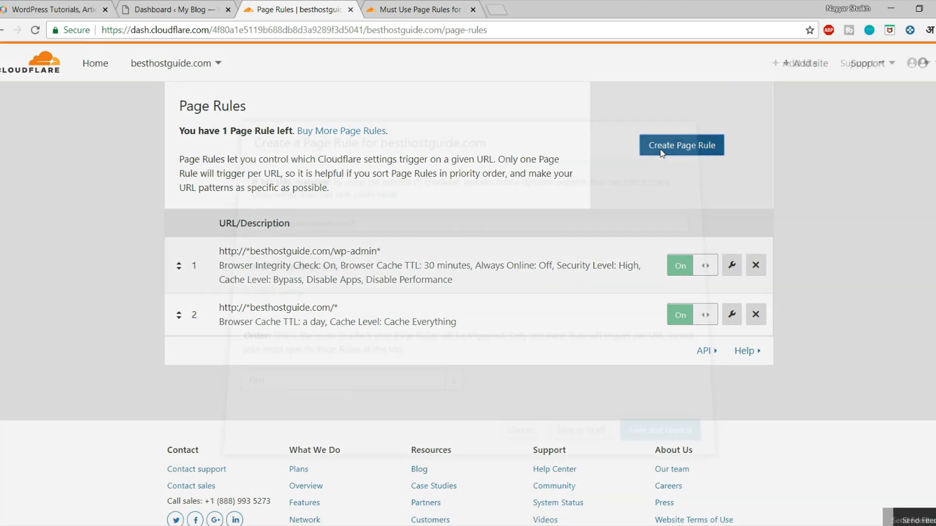
type("http://*besthostguide.com/wp-admin*")
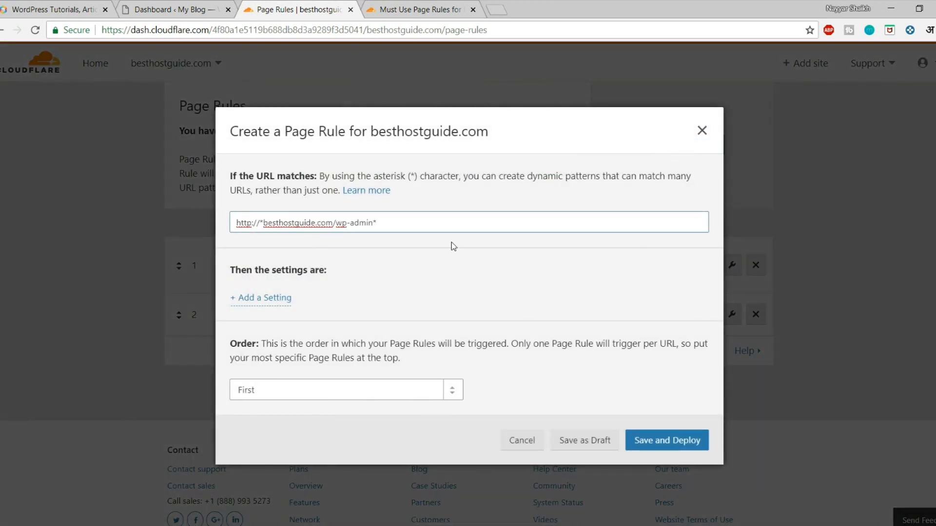
key("BackSpace")
key("BackSpace")
key("BackSpace")
key("BackSpace")
left_click(413, 7)
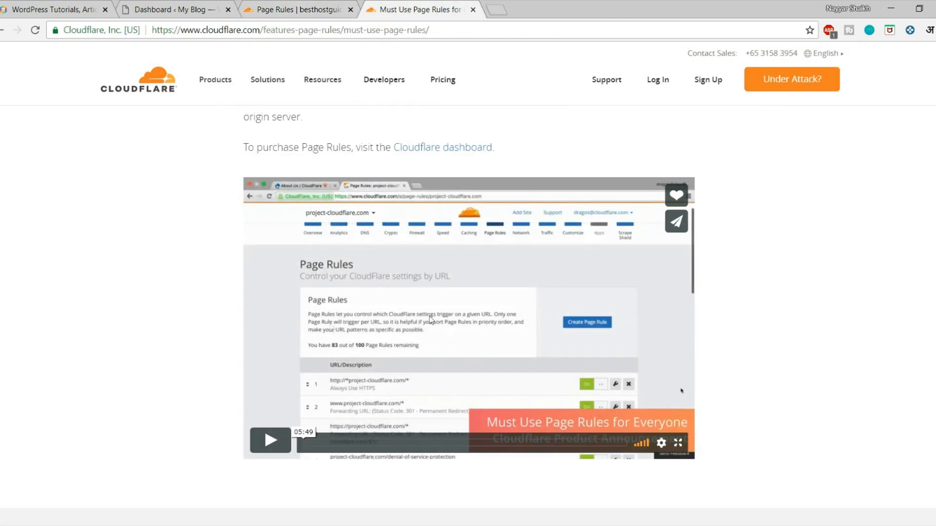
left_click(312, 6)
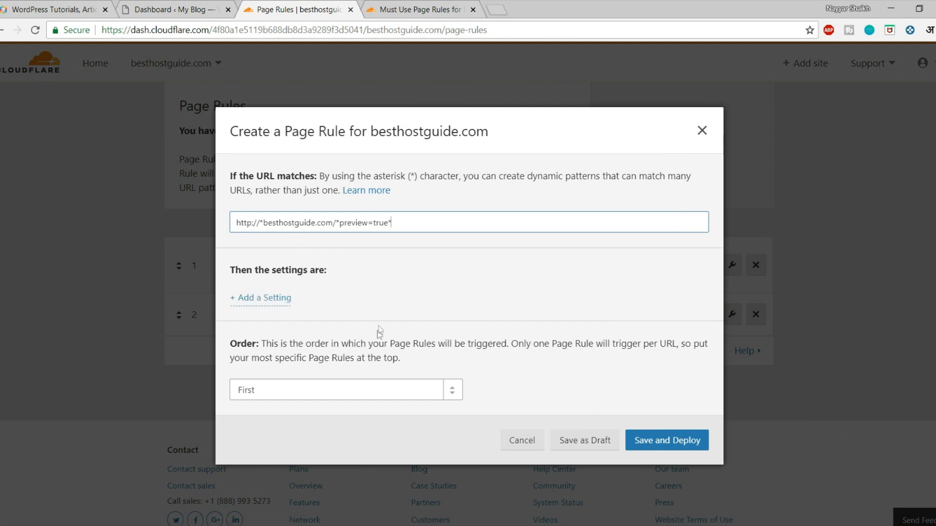
left_click_drag(409, 222, 238, 222)
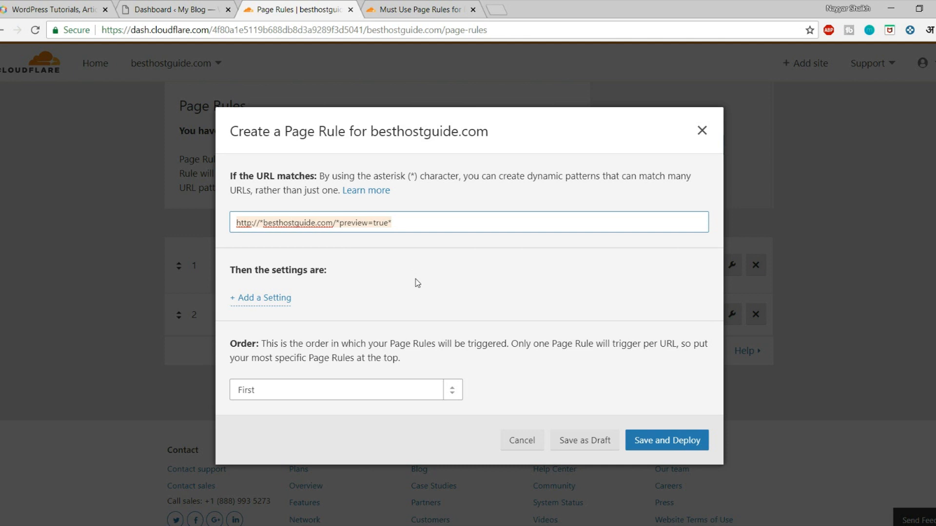
Step: Add Browser Integrity Check (On) and Always Online settings to the preview=true rule
left_click(272, 298)
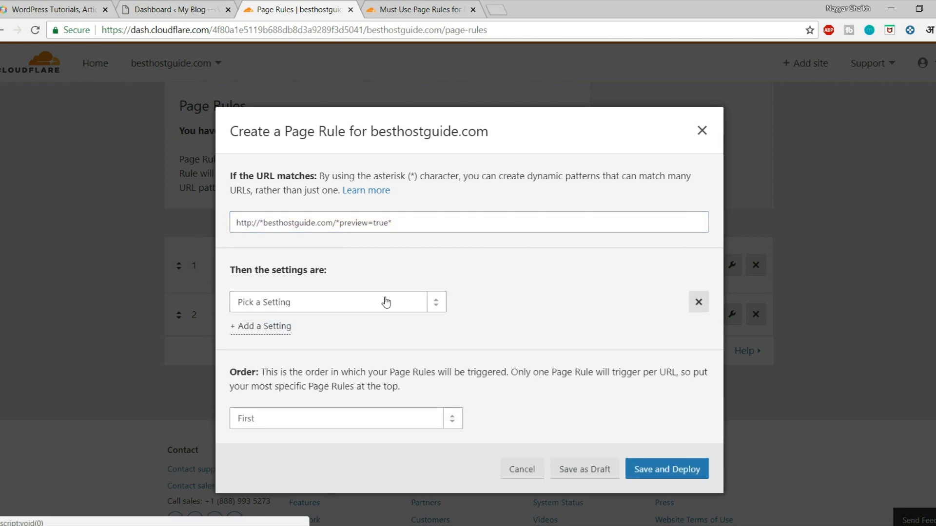
left_click(302, 304)
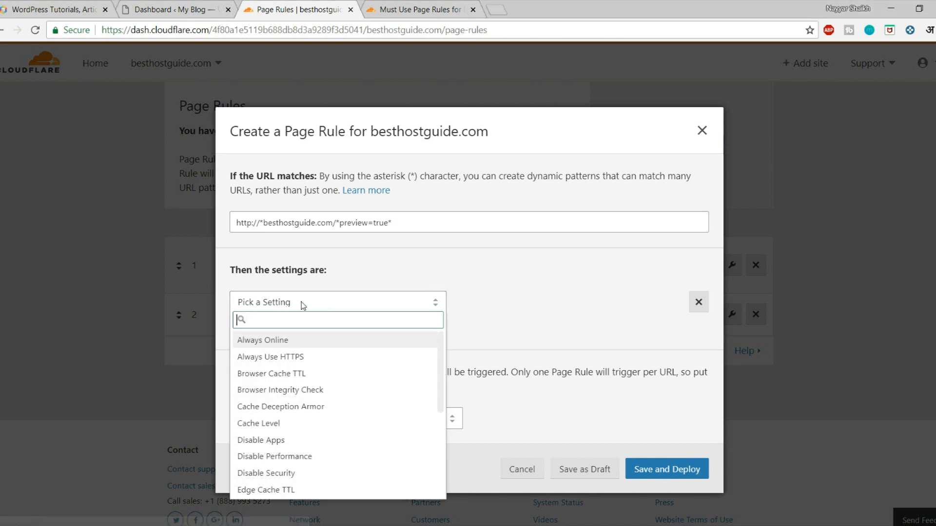
type("brow")
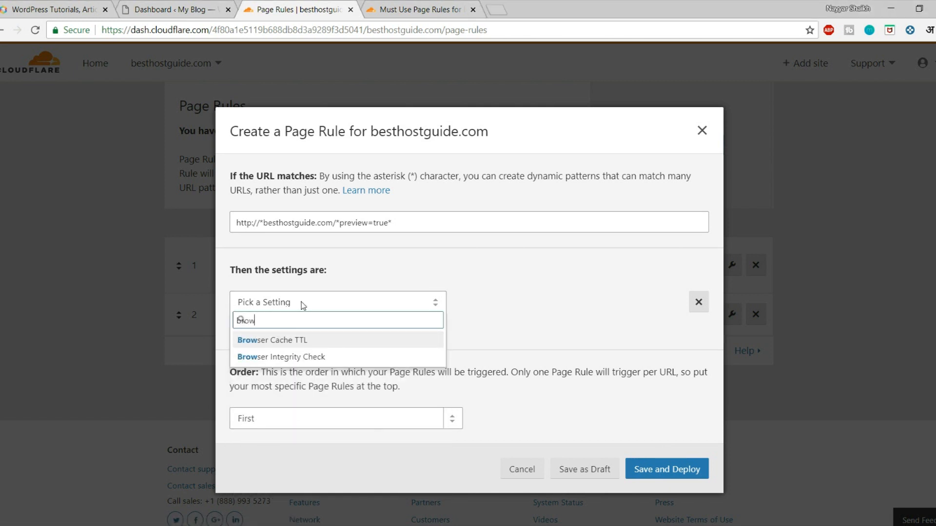
type("s")
left_click(307, 355)
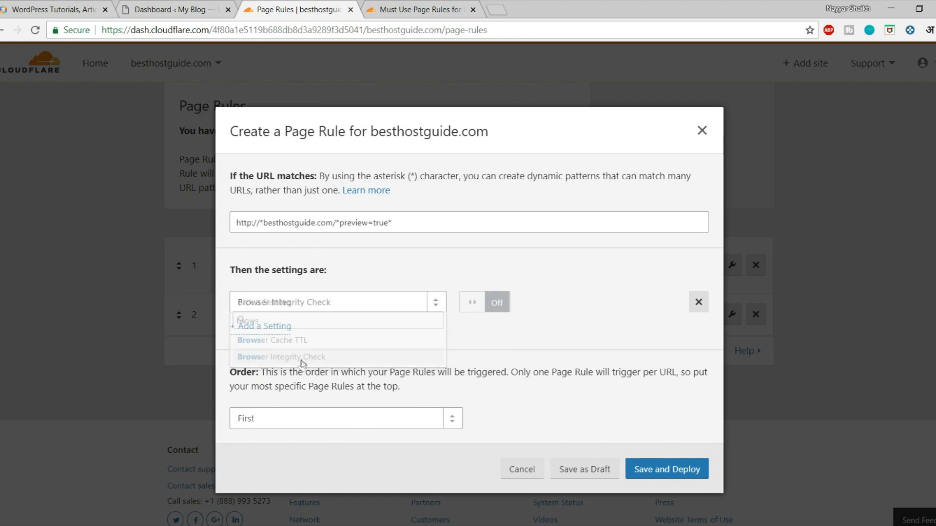
left_click(471, 307)
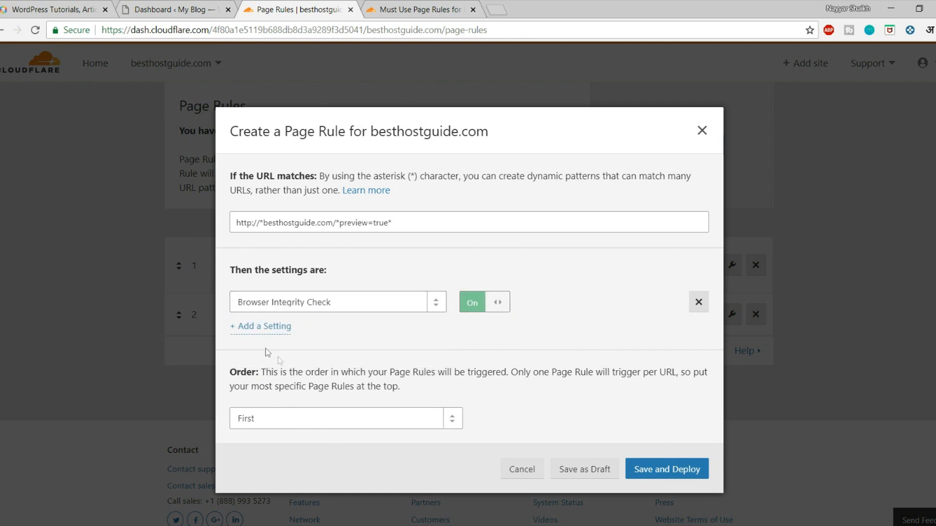
left_click(267, 333)
left_click(310, 331)
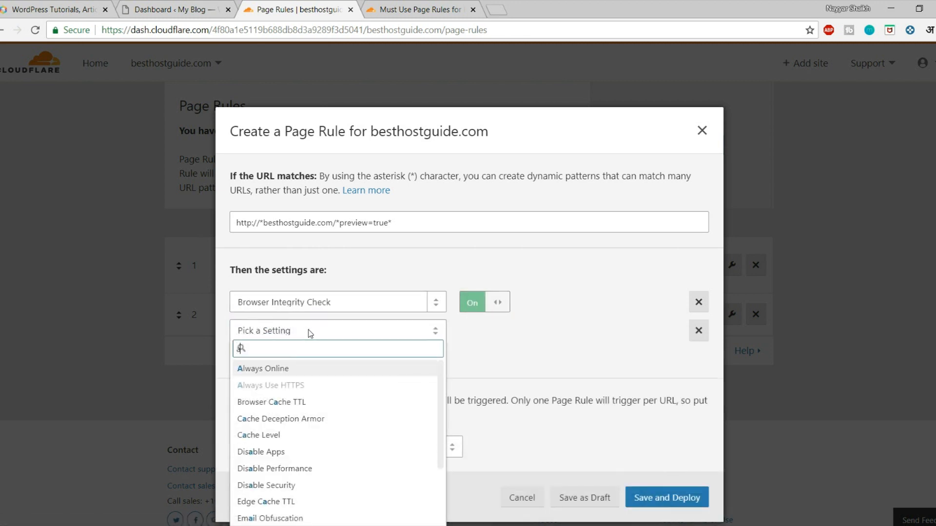
type("always")
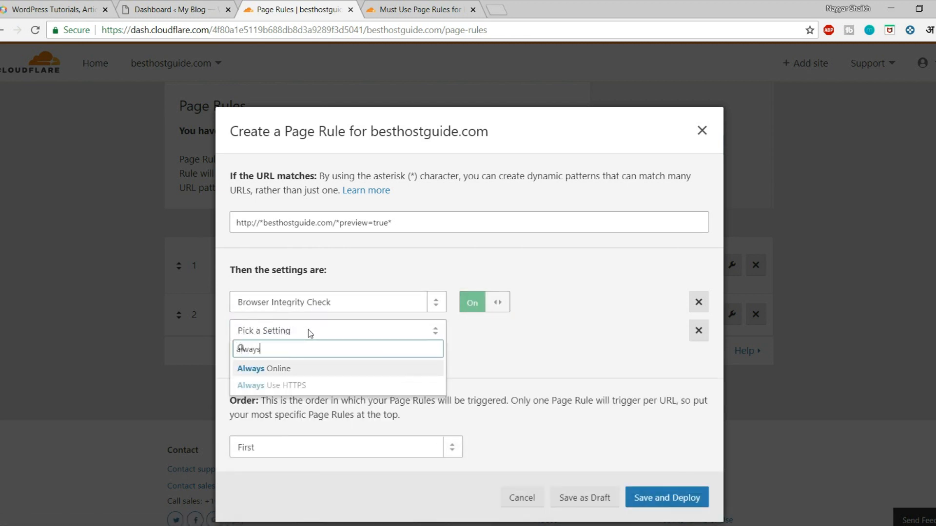
left_click(299, 369)
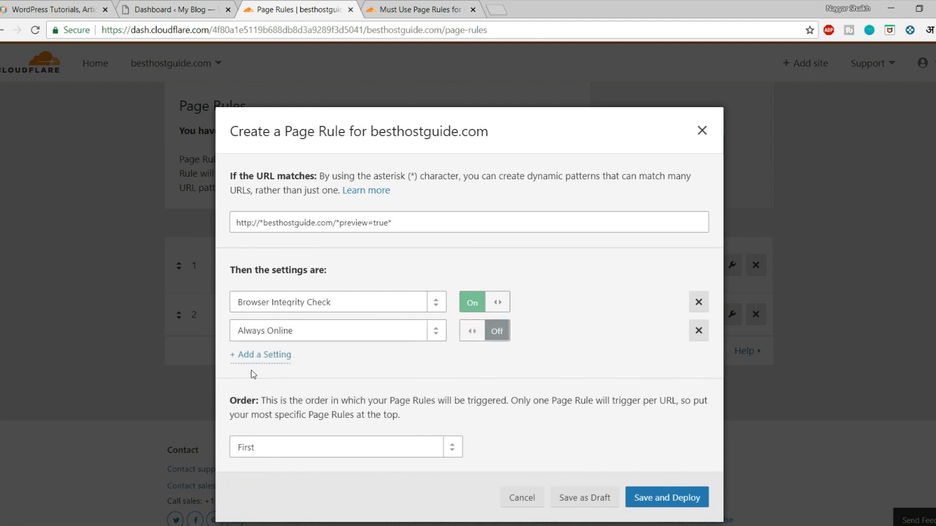
Step: Add Security Level set to High and Browser Cache TTL set to 30 minutes
left_click(267, 355)
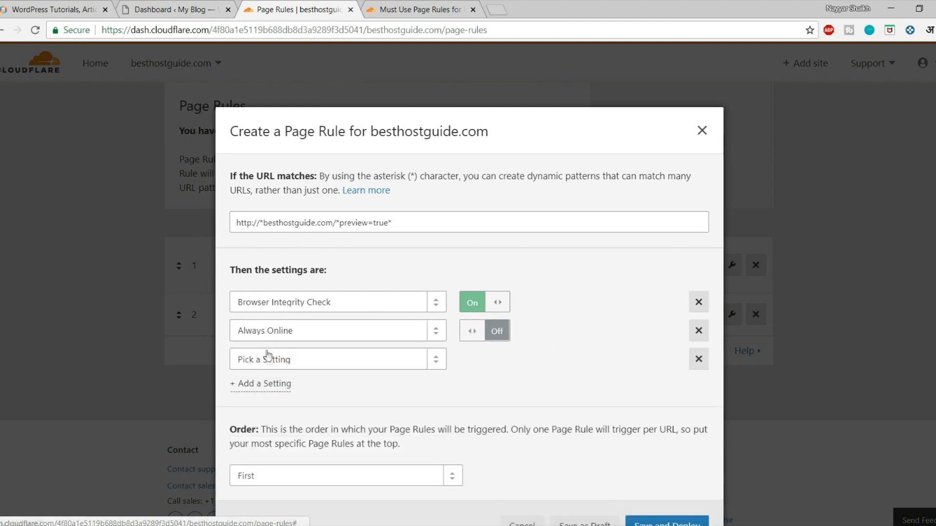
left_click(306, 370)
type("secur")
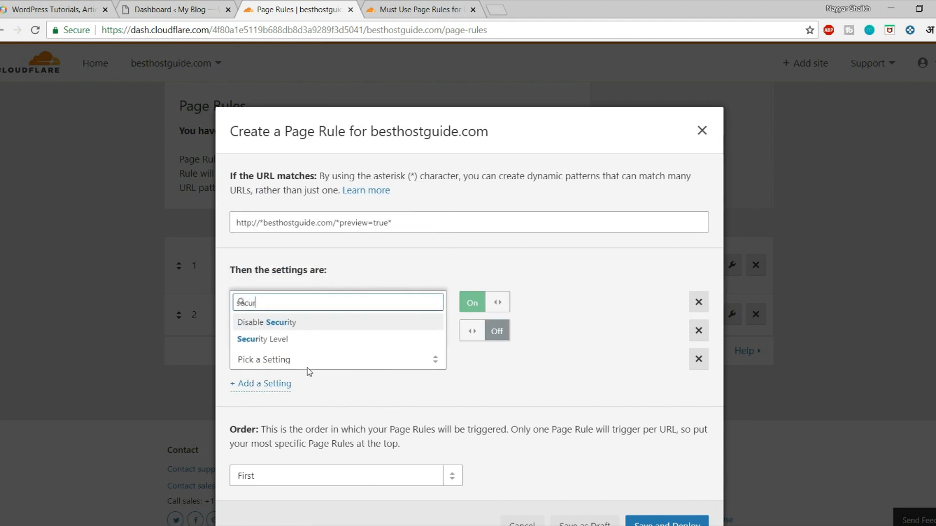
key("Down")
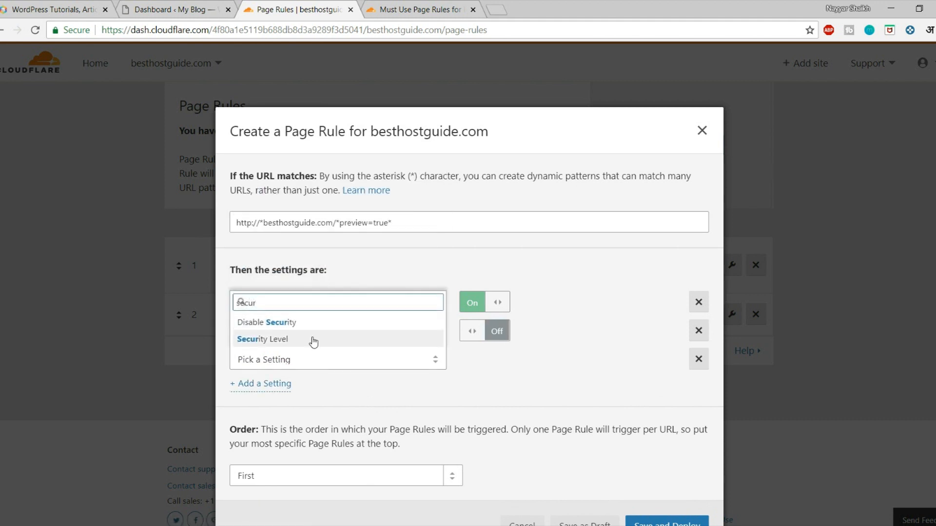
key("Return")
left_click(531, 360)
left_click(505, 429)
left_click(269, 394)
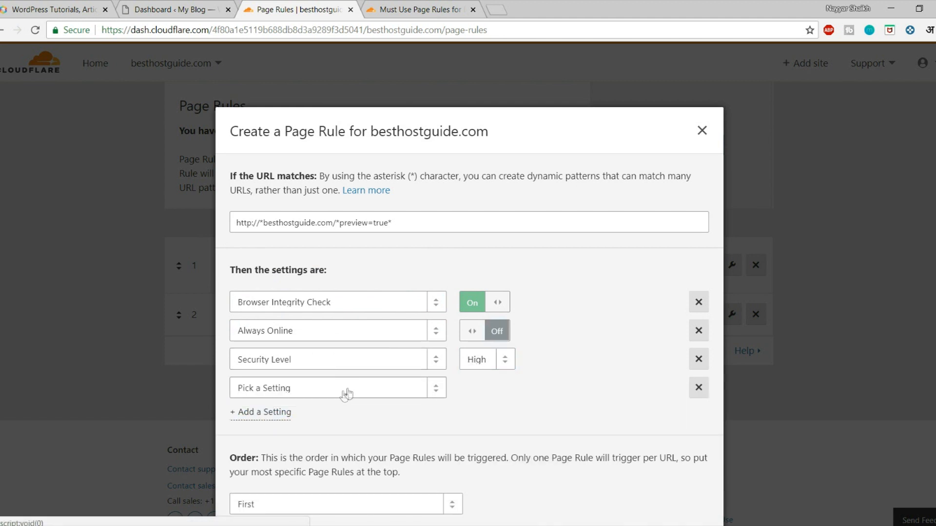
left_click(340, 390)
type("brows")
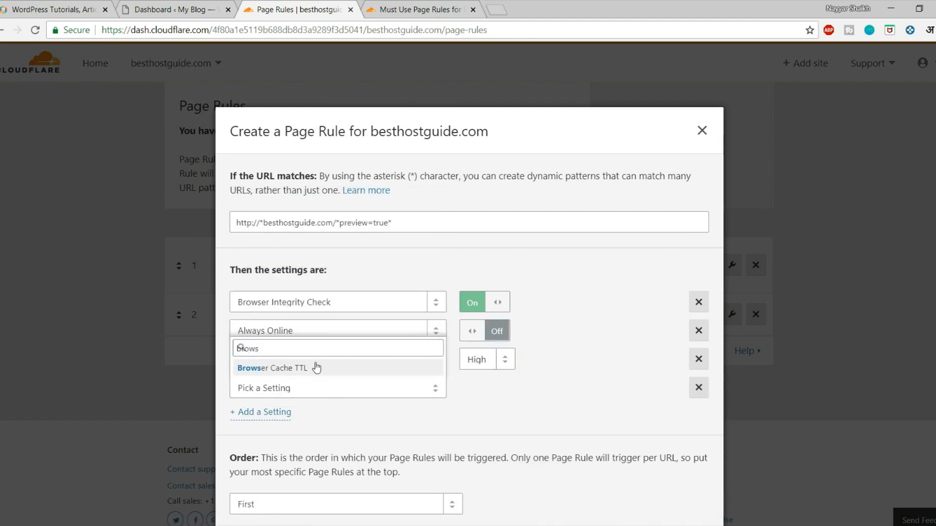
left_click(317, 368)
left_click(487, 389)
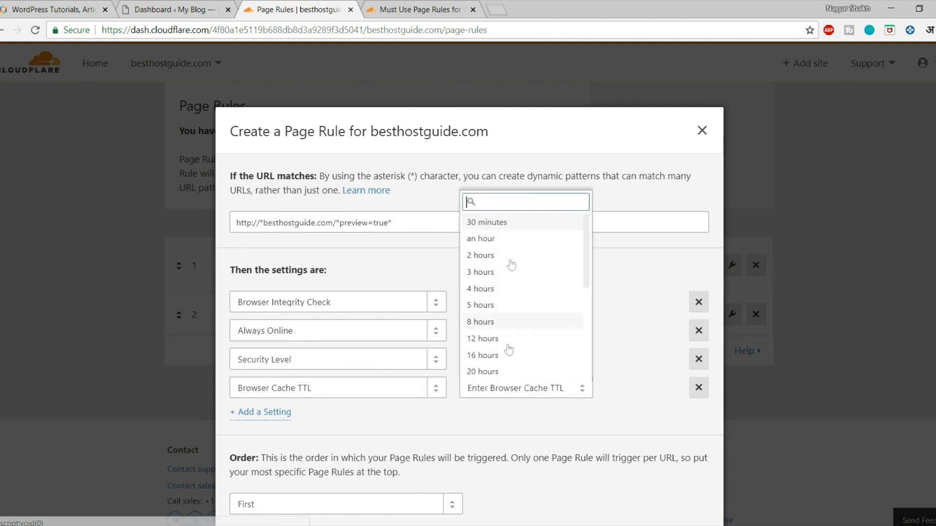
left_click(496, 228)
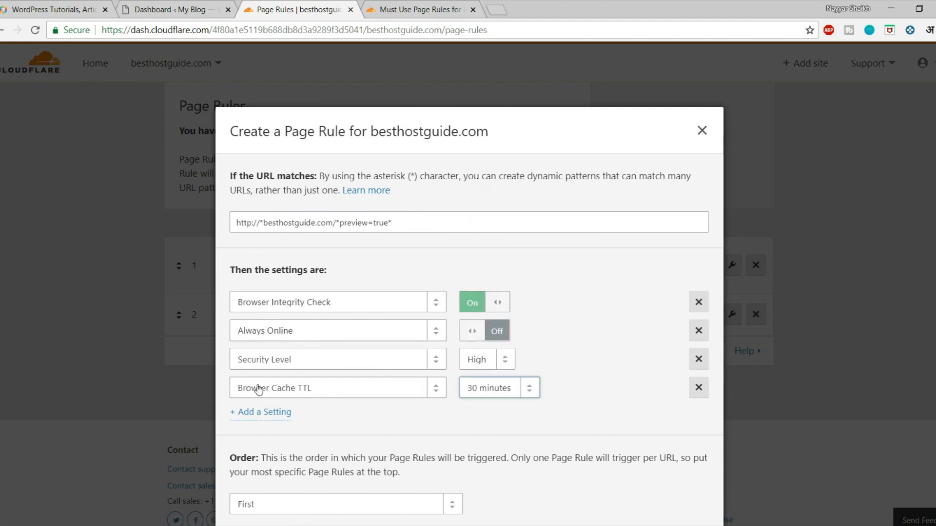
Step: Add Cache Level set to Bypass and the Disable Apps setting
left_click(276, 416)
left_click(273, 416)
type("cach")
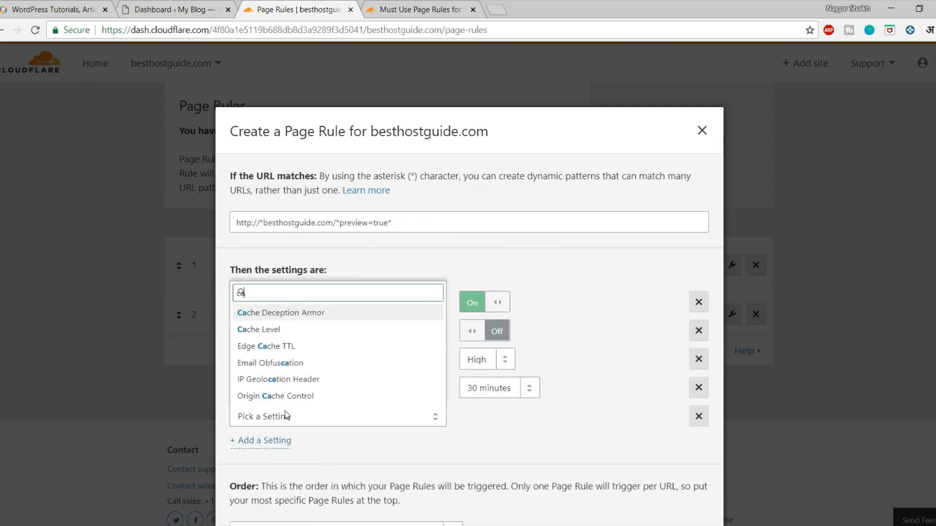
key("Return")
left_click(507, 418)
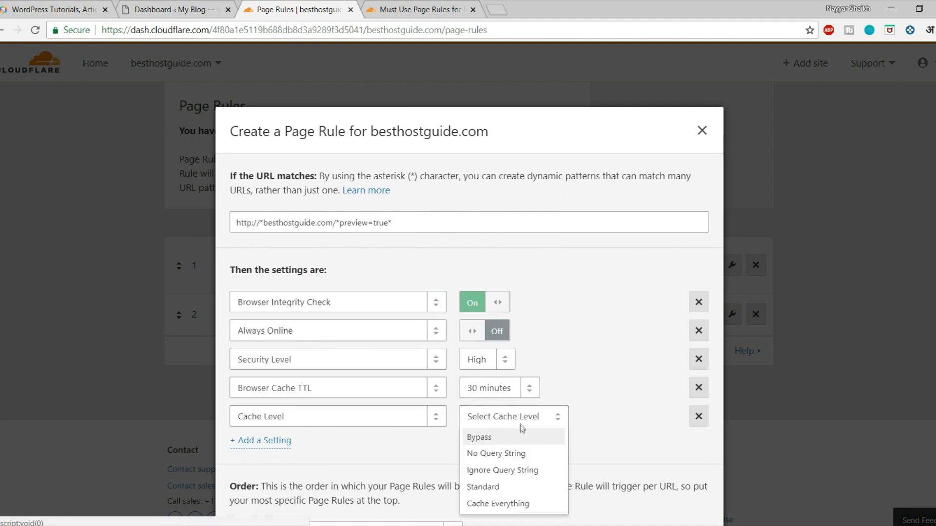
left_click(495, 438)
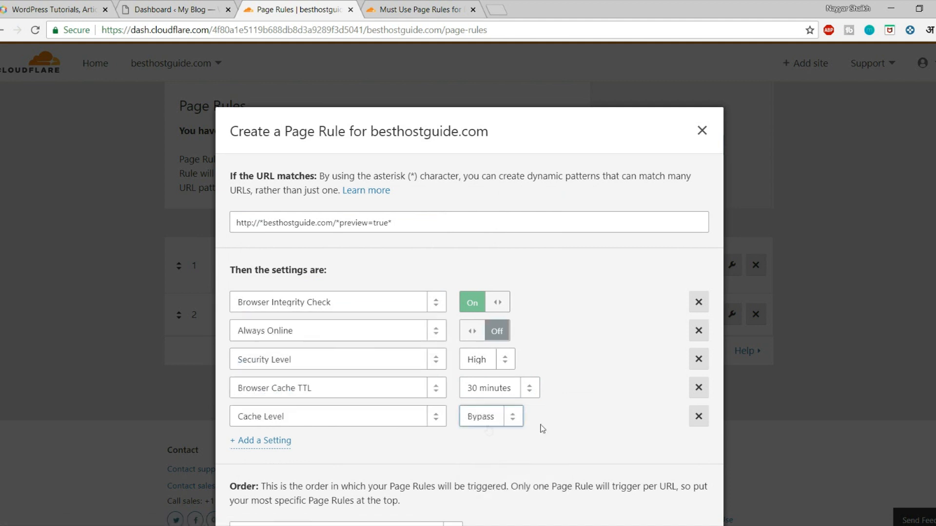
left_click(270, 444)
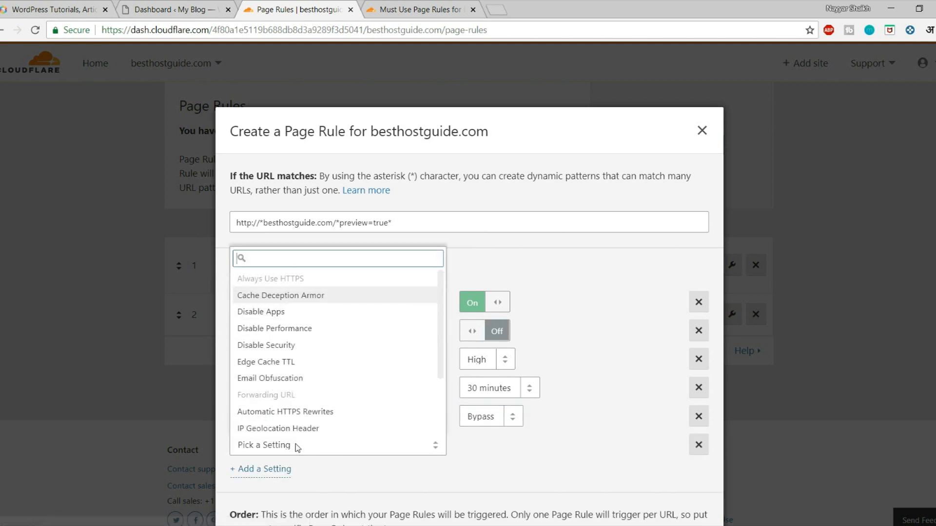
type("disa")
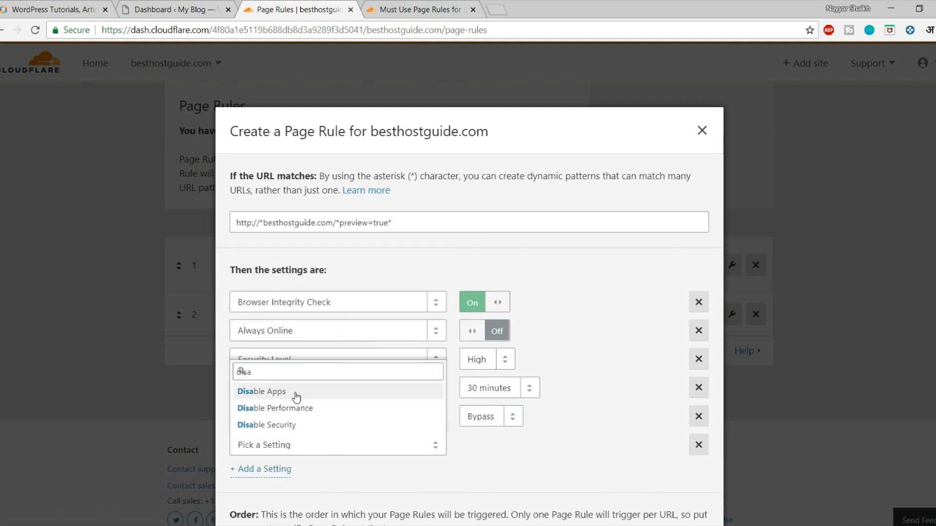
left_click(294, 393)
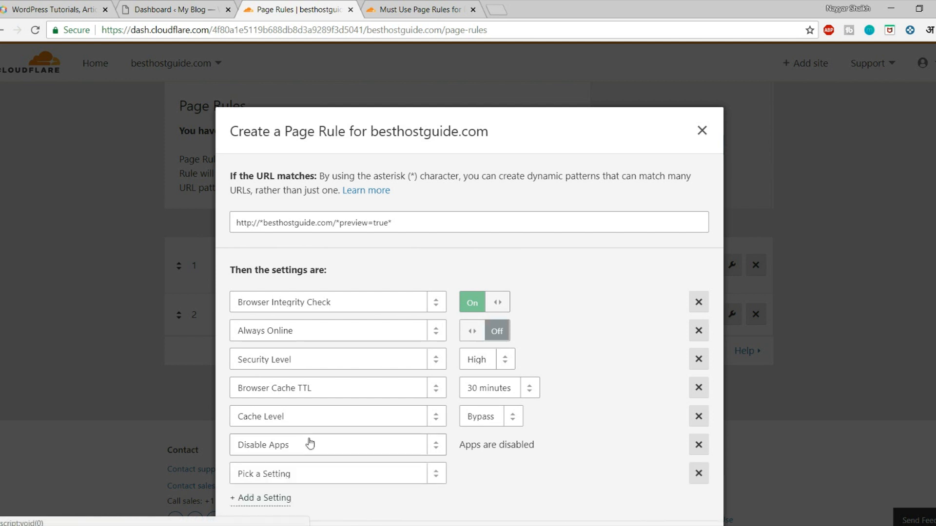
Step: Add Disable Performance, then save and deploy the preview=true page rule
scroll(310, 443, "down", 1)
left_click(303, 416)
type("dis")
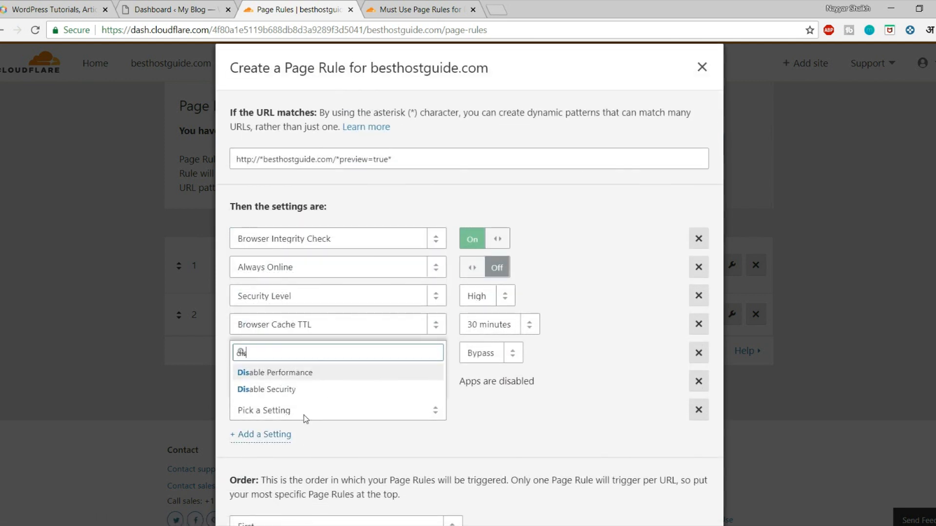
left_click(292, 373)
scroll(585, 463, "down", 1)
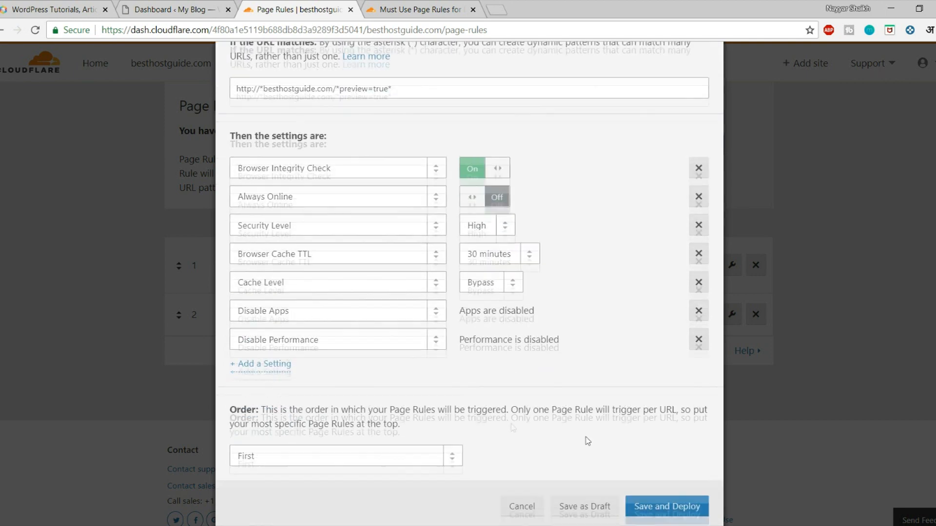
left_click(688, 512)
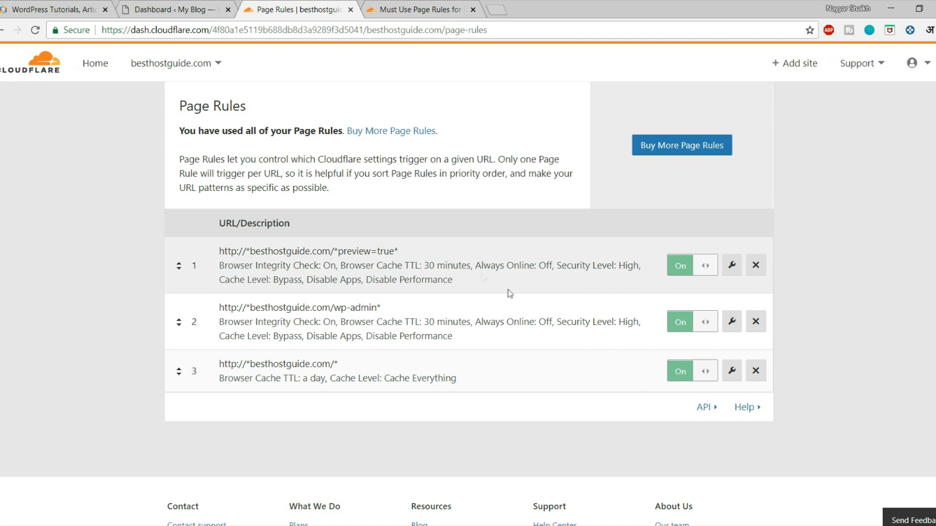
Step: Look over the three saved page rules, then switch to the WordPress dashboard
scroll(516, 322, "up", 1)
scroll(516, 322, "up", 5)
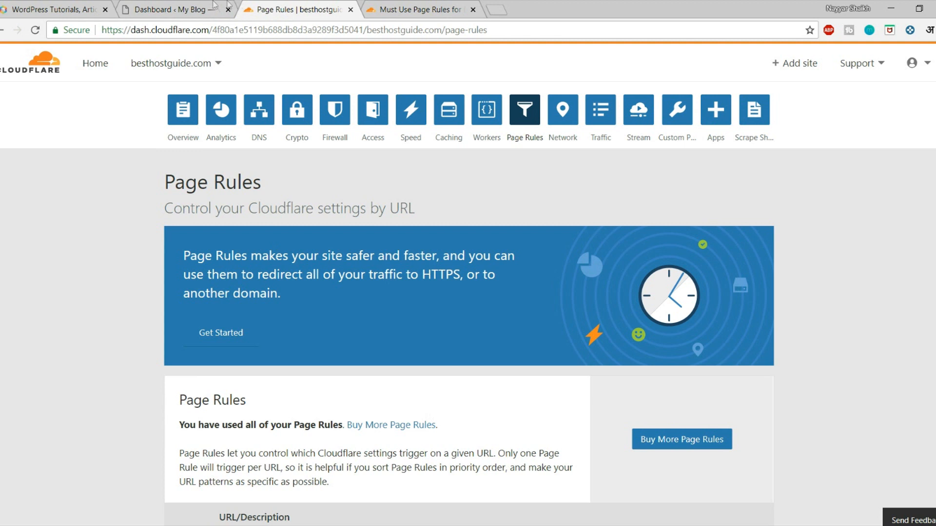
left_click(173, 6)
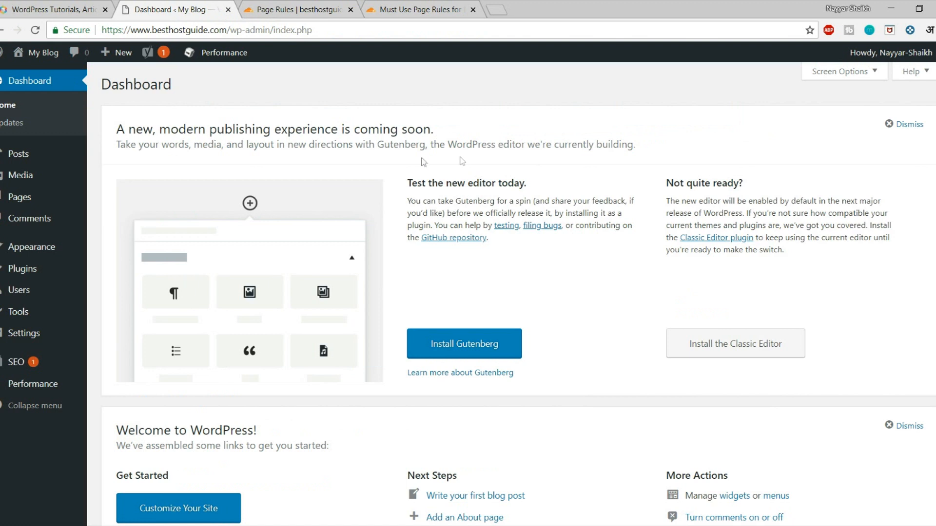
Step: Reload the WordPress dashboard and go to Performance > Extensions in W3 Total Cache
left_click(36, 30)
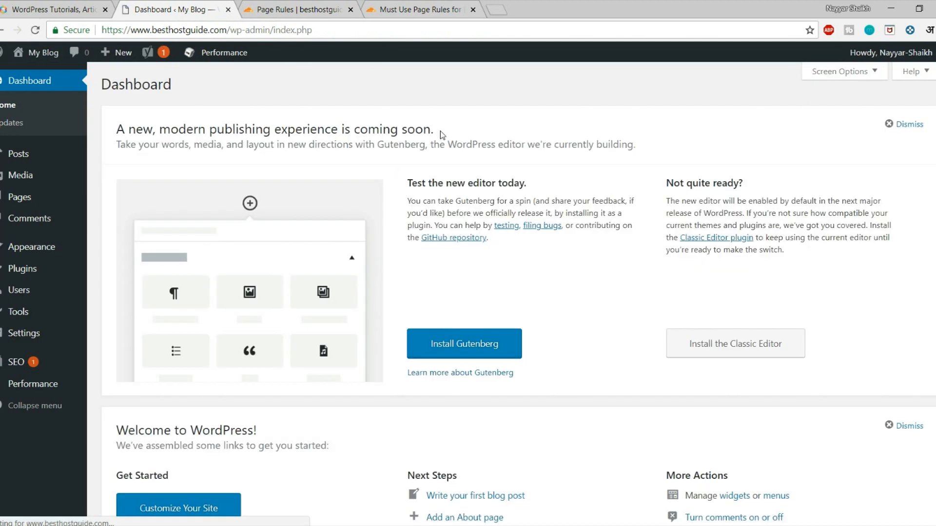
mouse_move(36, 385)
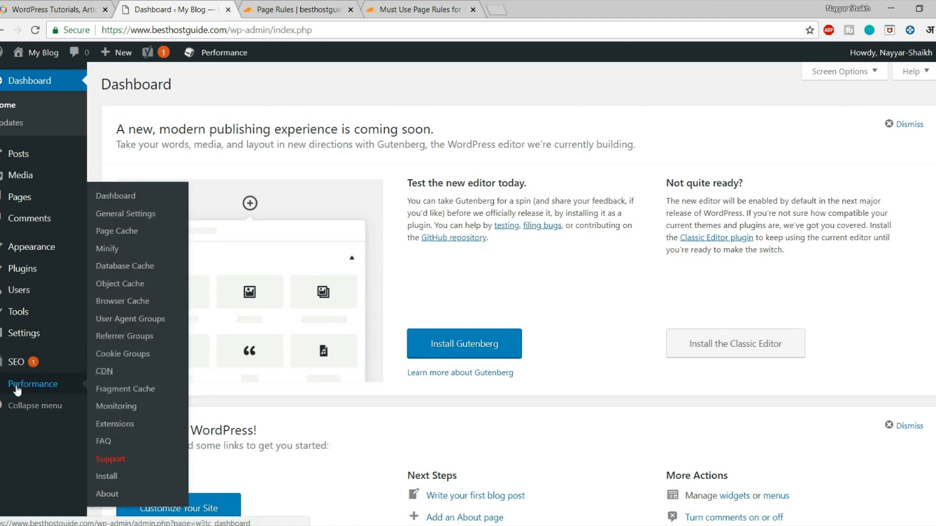
left_click(119, 426)
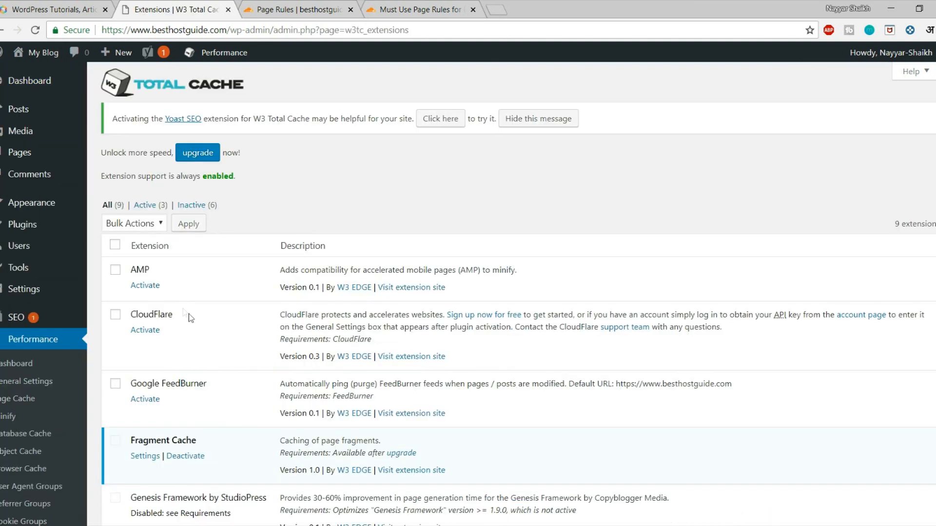
left_click_drag(188, 314, 124, 317)
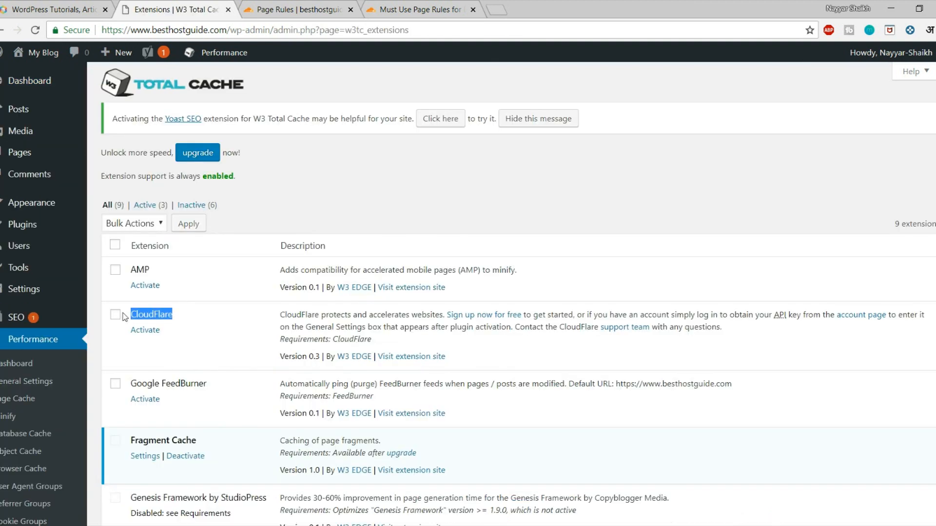
Step: Activate the W3 Total Cache CloudFlare extension and open its settings
left_click(148, 331)
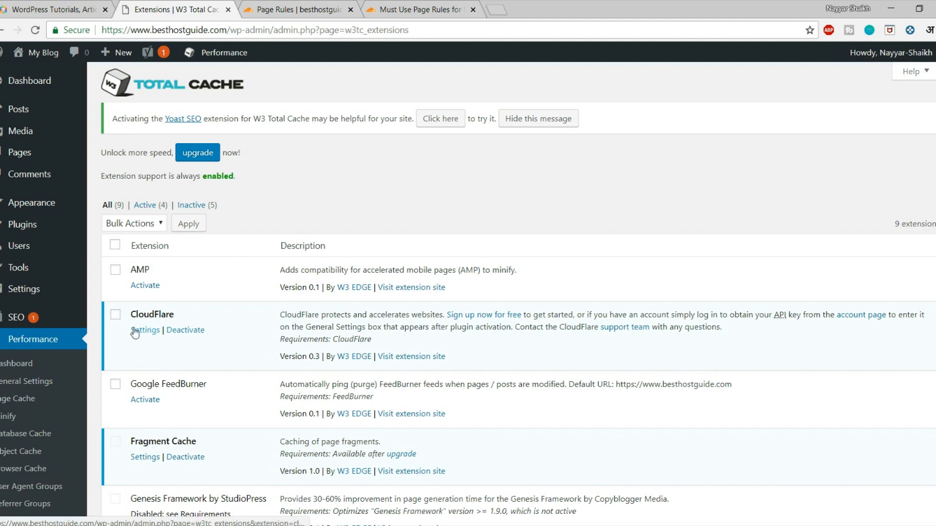
left_click(146, 331)
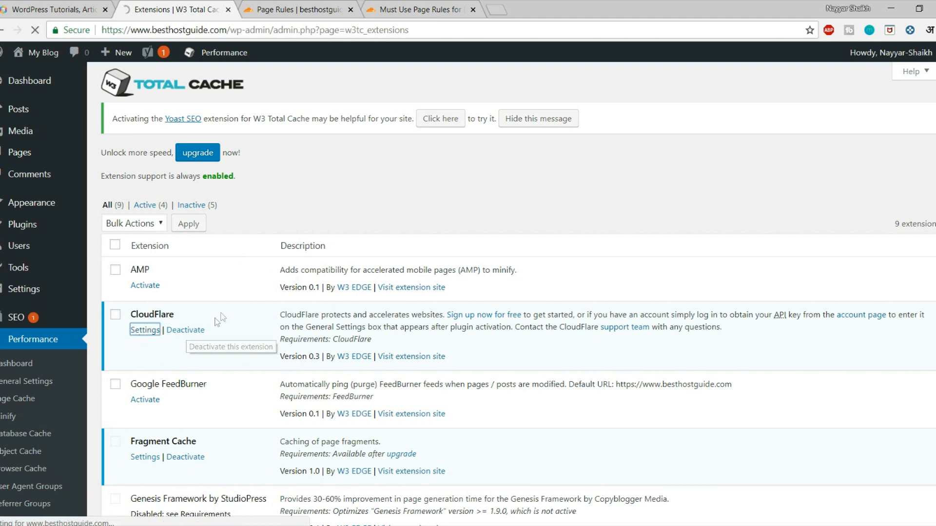
left_click_drag(109, 293, 204, 299)
left_click(207, 299)
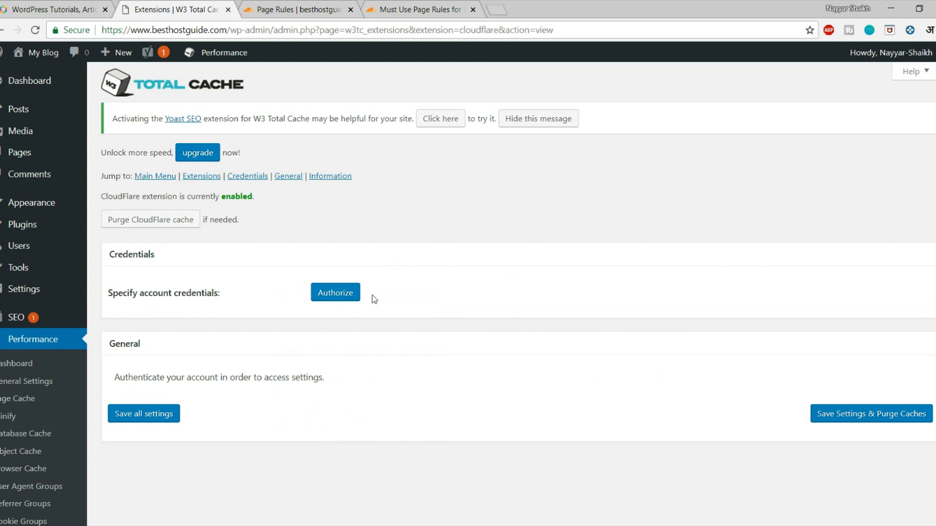
Step: Start authorizing with the Cloudflare account e-mail, then go back to Cloudflare for the API key
left_click(335, 294)
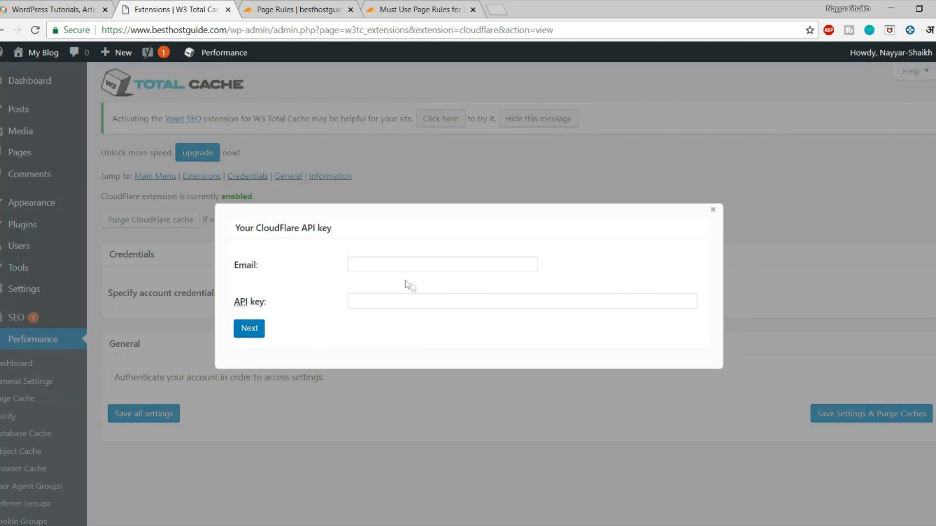
left_click(393, 265)
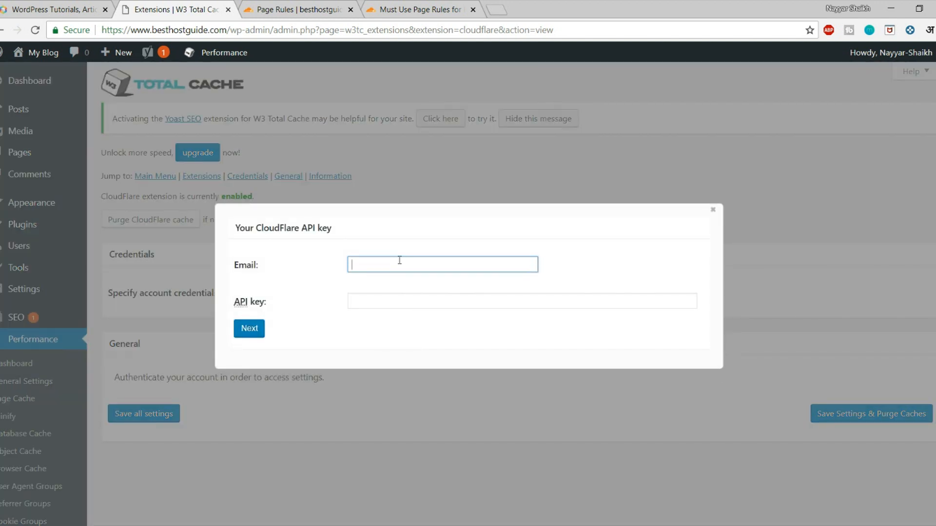
left_click(395, 297)
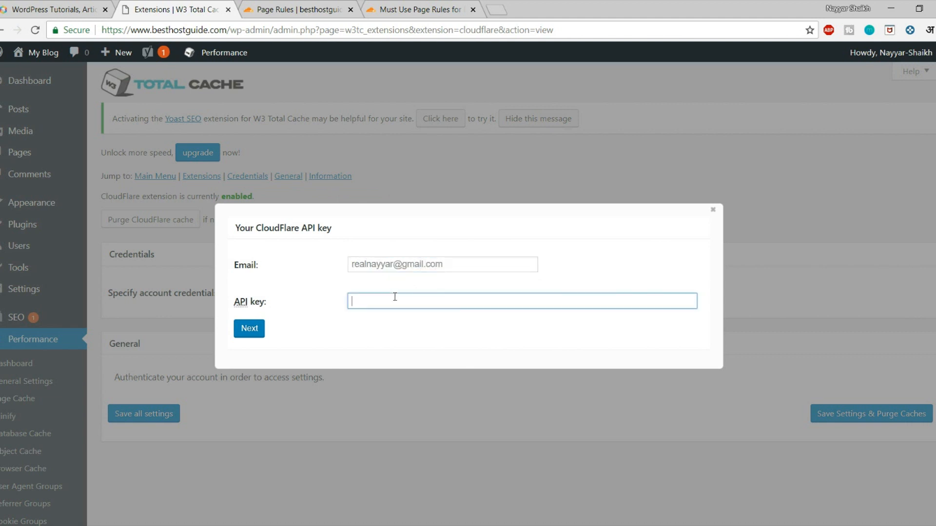
left_click(300, 8)
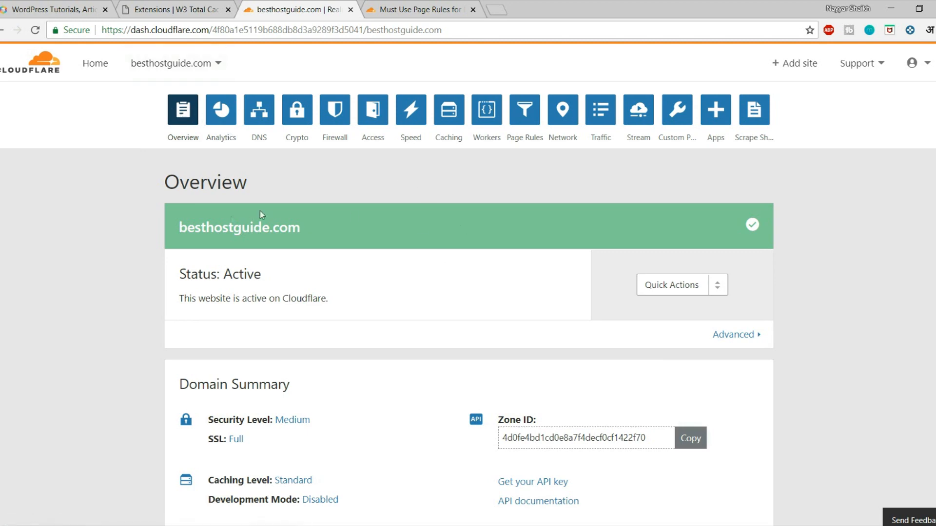
Step: Go to the Cloudflare profile's API keys and request to view the Global API Key
scroll(418, 226, "down", 7)
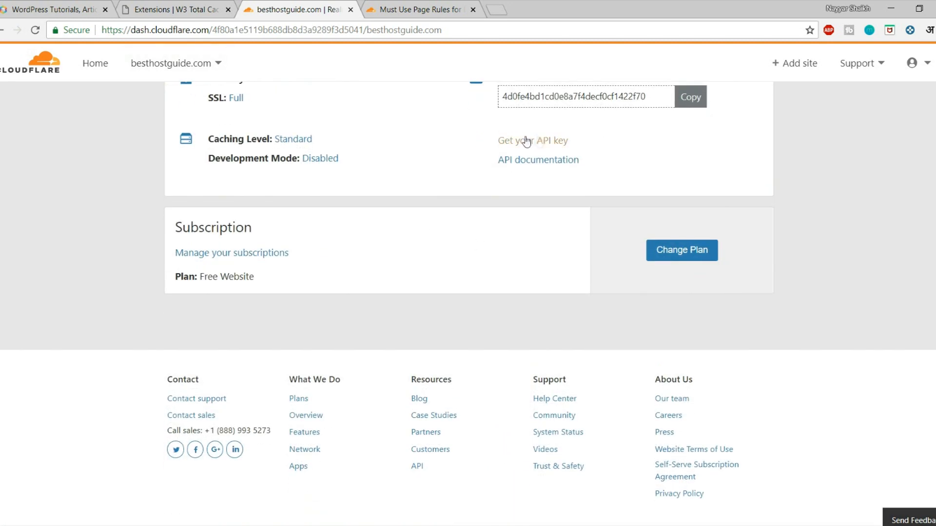
scroll(554, 173, "up", 4)
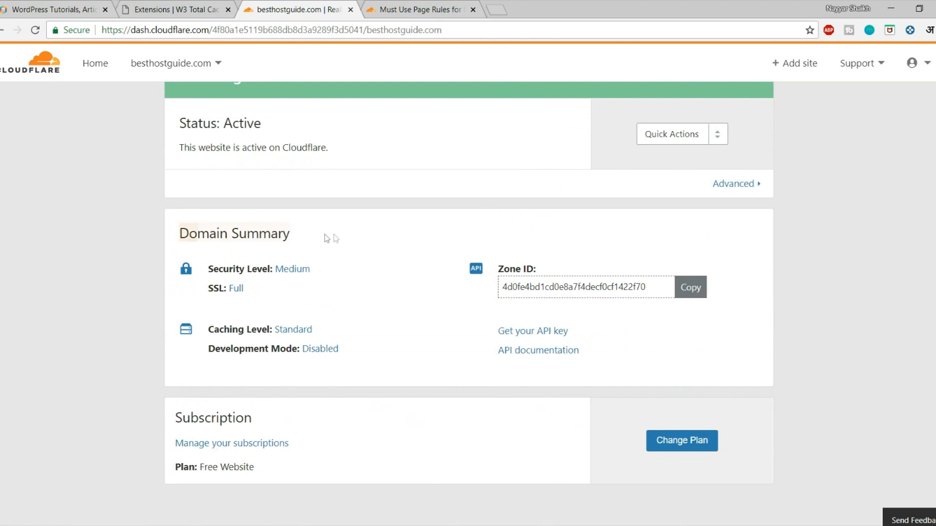
left_click(548, 336)
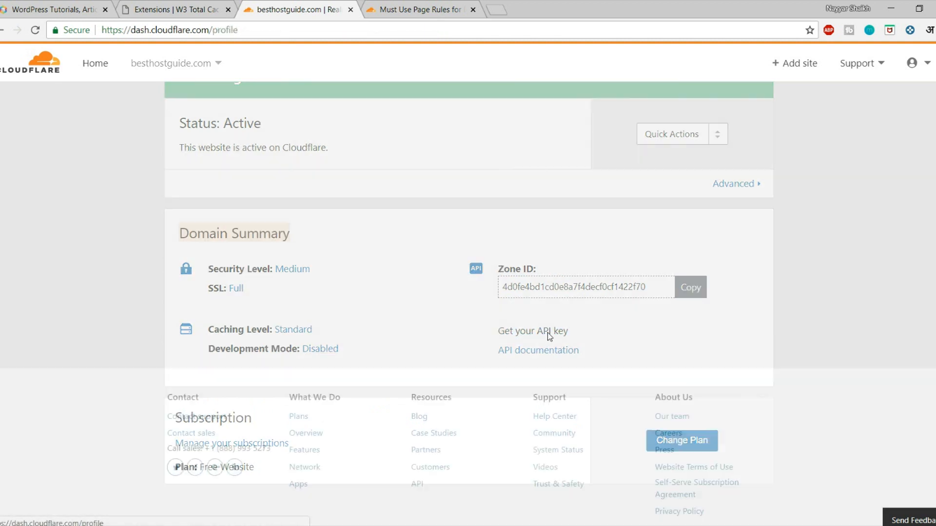
scroll(560, 327, "down", 10)
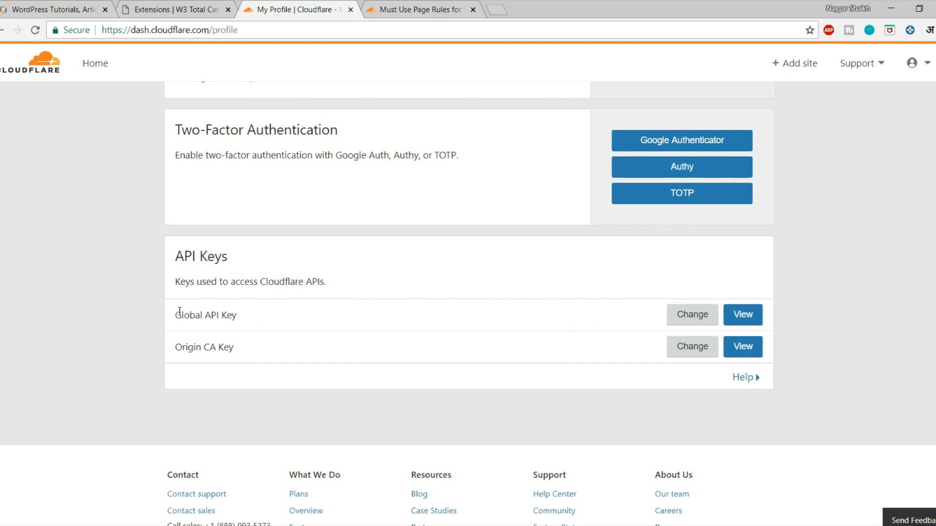
left_click(736, 314)
Step: Confirm with the account password and reCAPTCHA, then paste the revealed key into W3 Total Cache
left_click(483, 267)
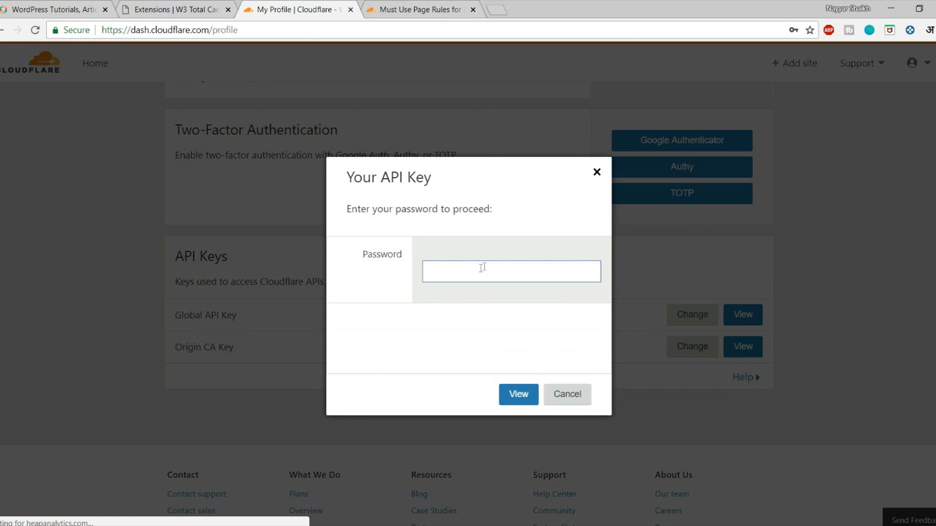
left_click(453, 271)
left_click(490, 307)
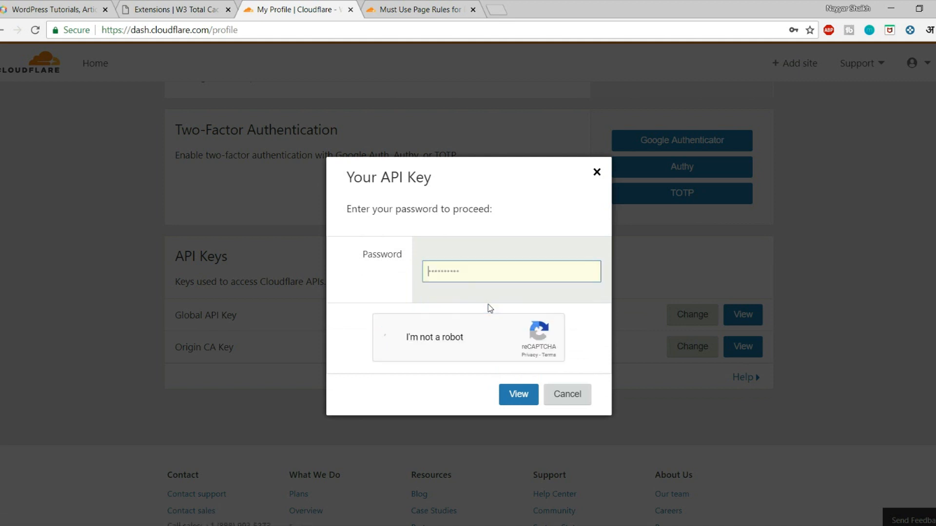
left_click(443, 276)
left_click(449, 303)
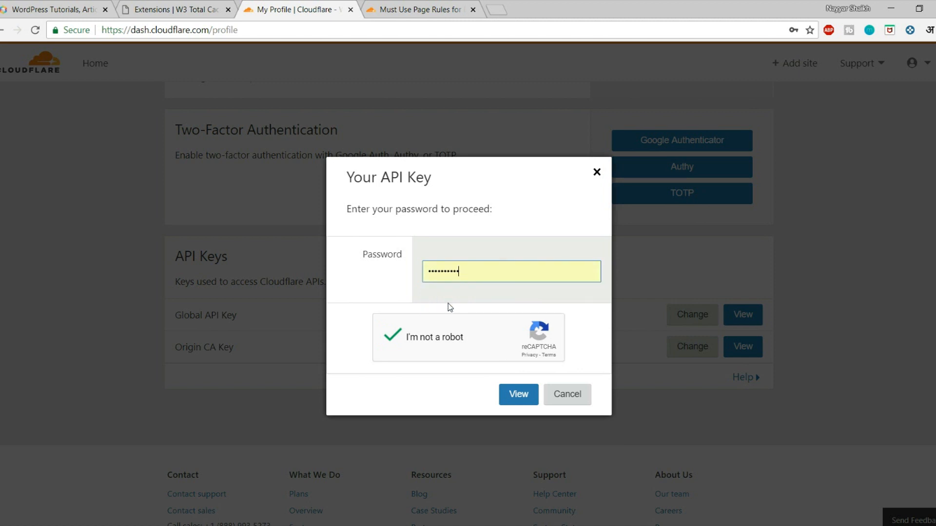
left_click(516, 393)
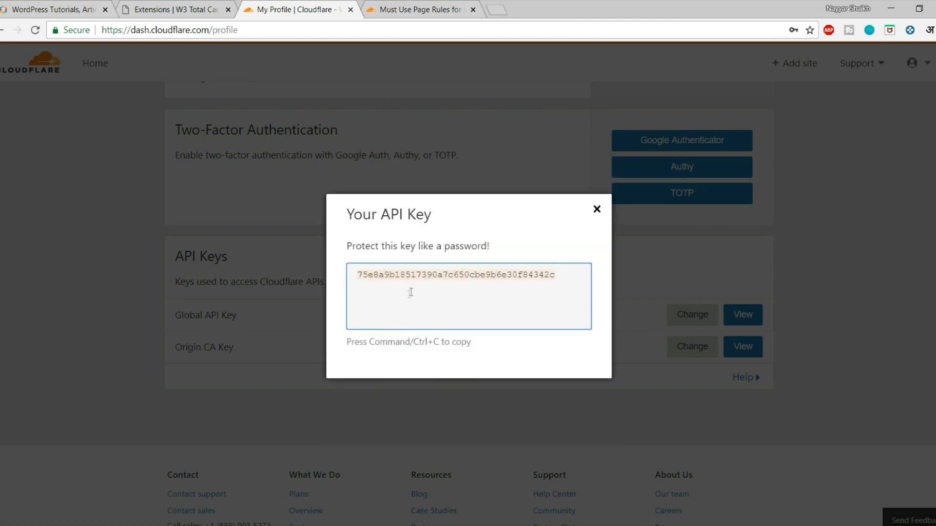
left_click(189, 6)
key("ctrl+v")
Step: Submit the e-mail and API key and select besthostguide.com as the zone
left_click(254, 333)
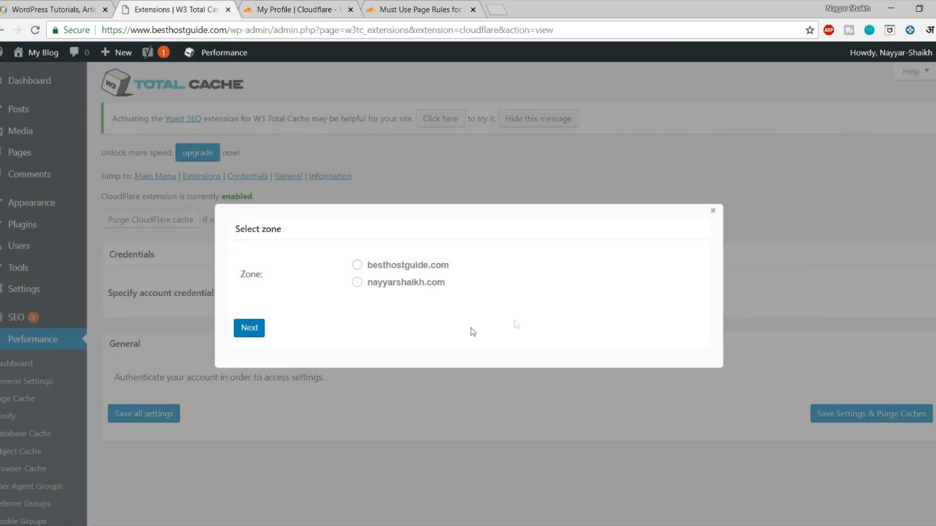
left_click(393, 267)
left_click(262, 324)
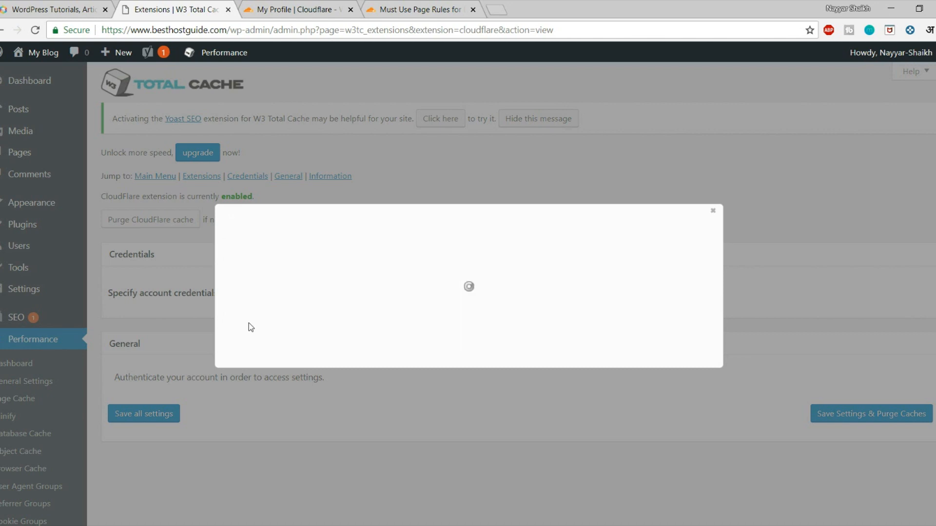
Step: Look through the CloudFlare extension's Caching, Content Processing, Protection and SSL sections
scroll(547, 382, "down", 5)
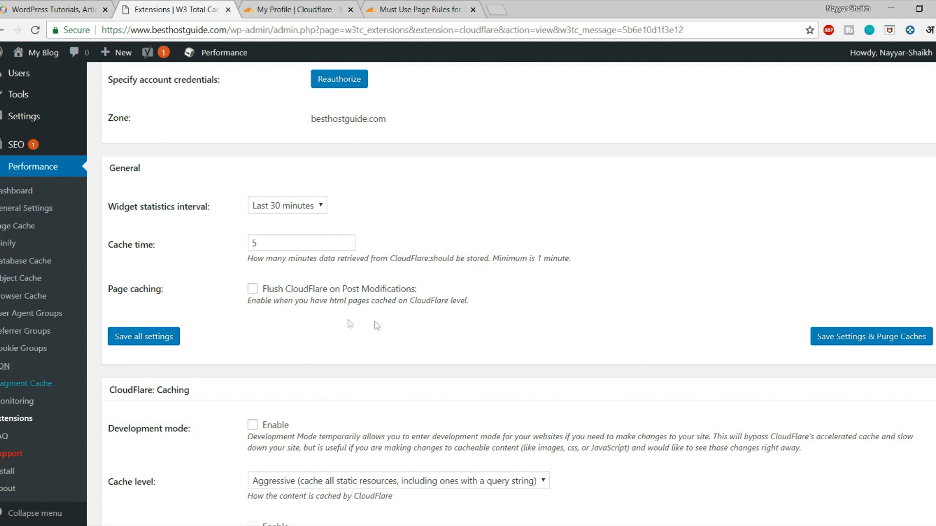
scroll(464, 293, "down", 4)
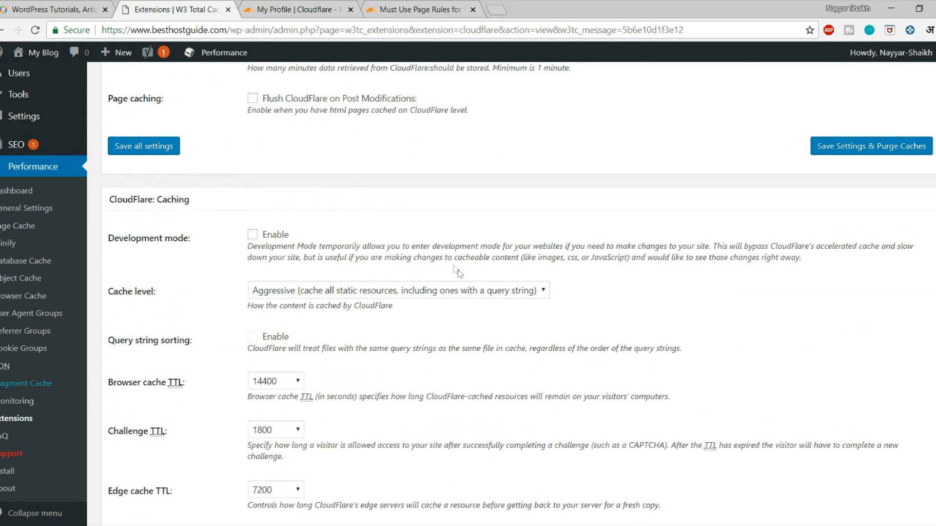
scroll(464, 279, "down", 8)
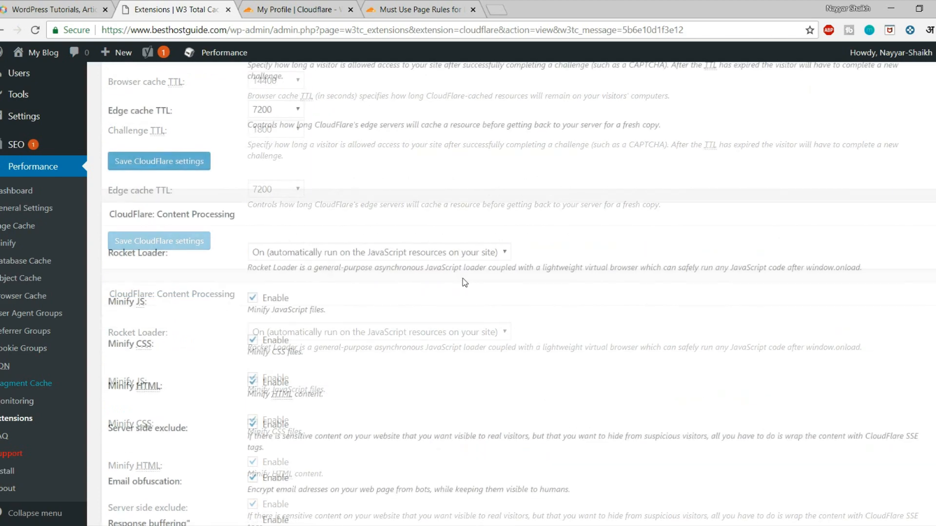
scroll(465, 283, "down", 20)
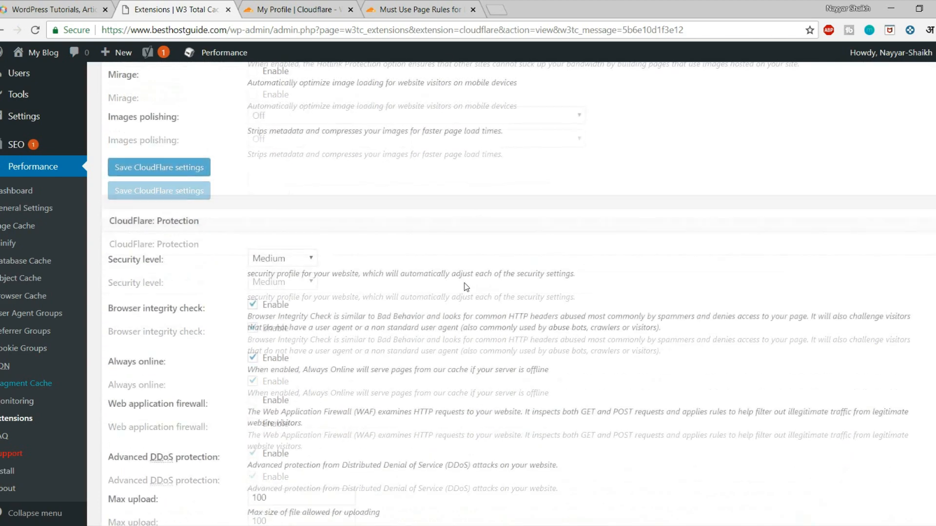
scroll(470, 299, "down", 7)
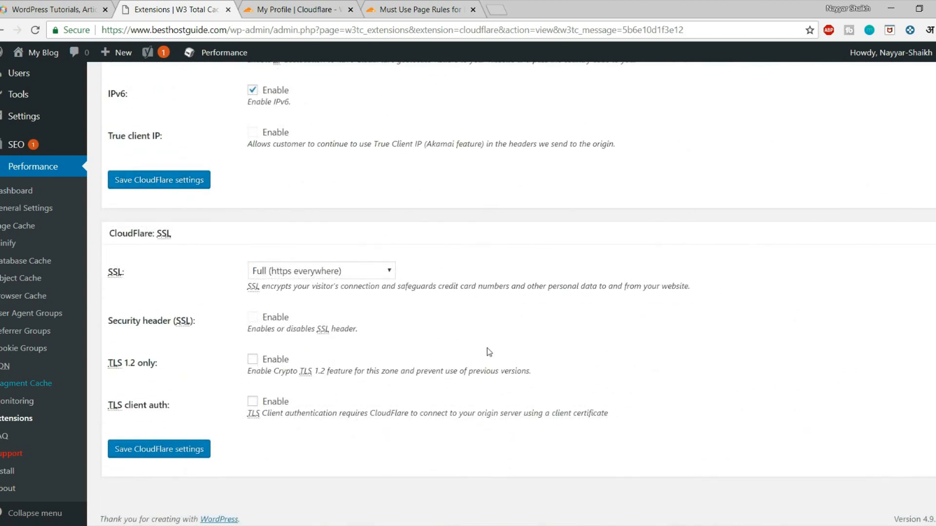
scroll(487, 348, "up", 20)
scroll(492, 351, "up", 16)
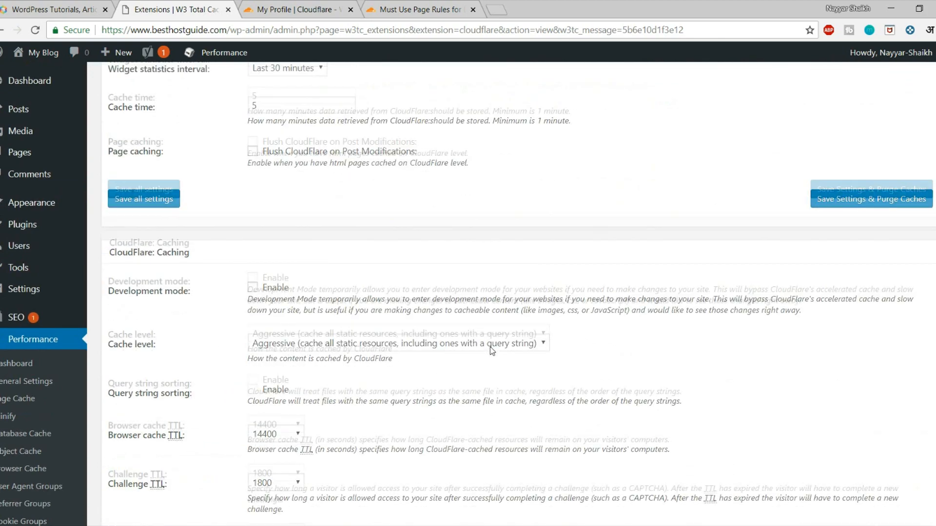
scroll(488, 350, "down", 1)
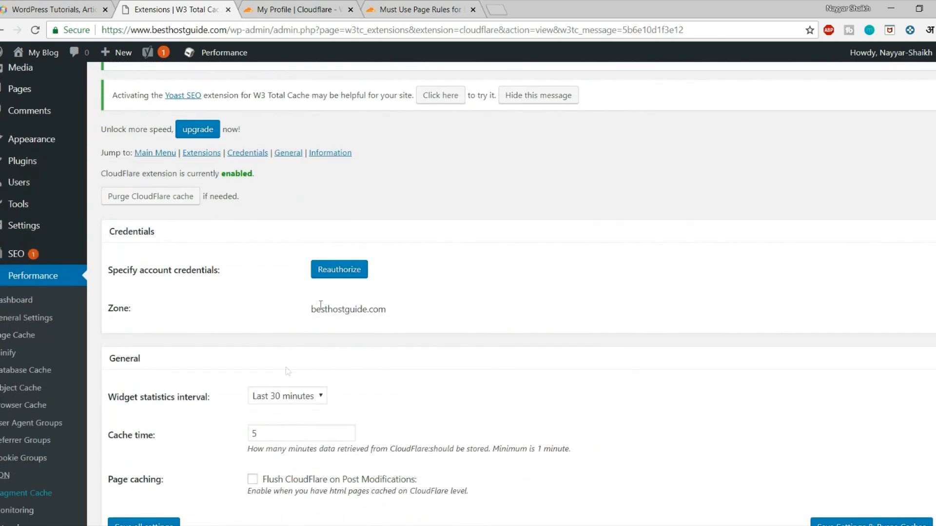
scroll(232, 337, "down", 3)
Step: Save the W3 Total Cache General Settings with Save Settings & Purge Caches
left_click(31, 212)
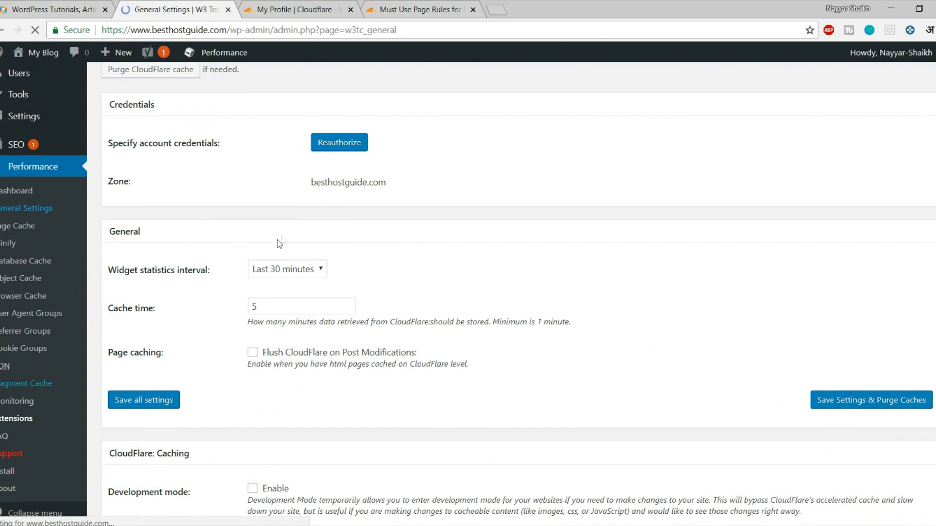
scroll(350, 320, "down", 5)
scroll(350, 321, "down", 18)
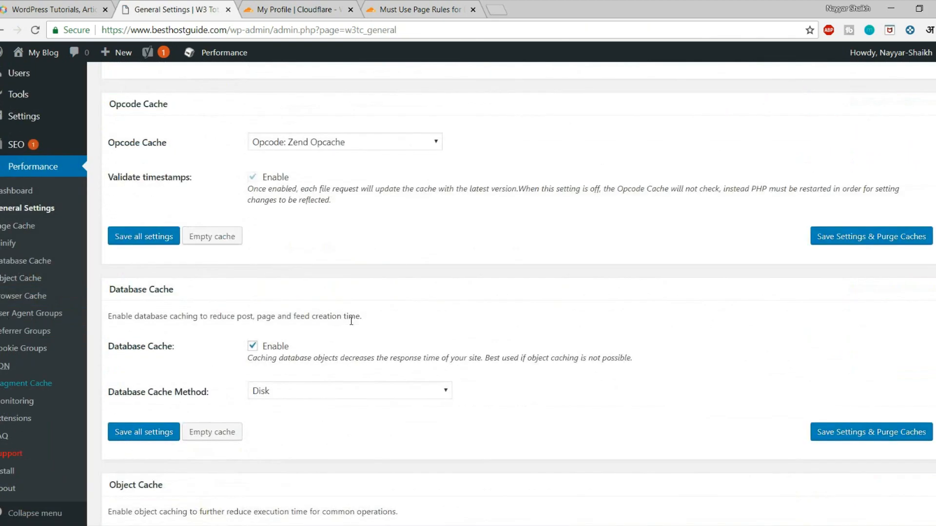
scroll(351, 321, "down", 7)
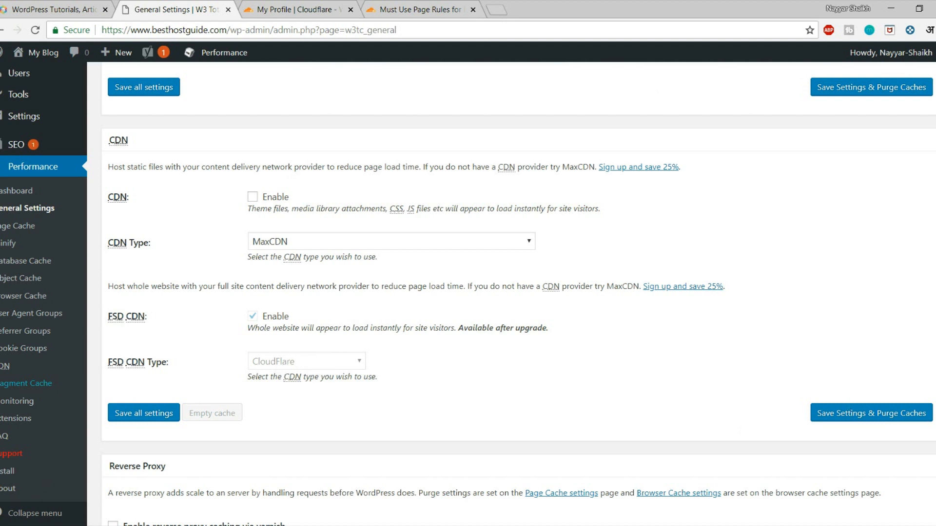
left_click(852, 422)
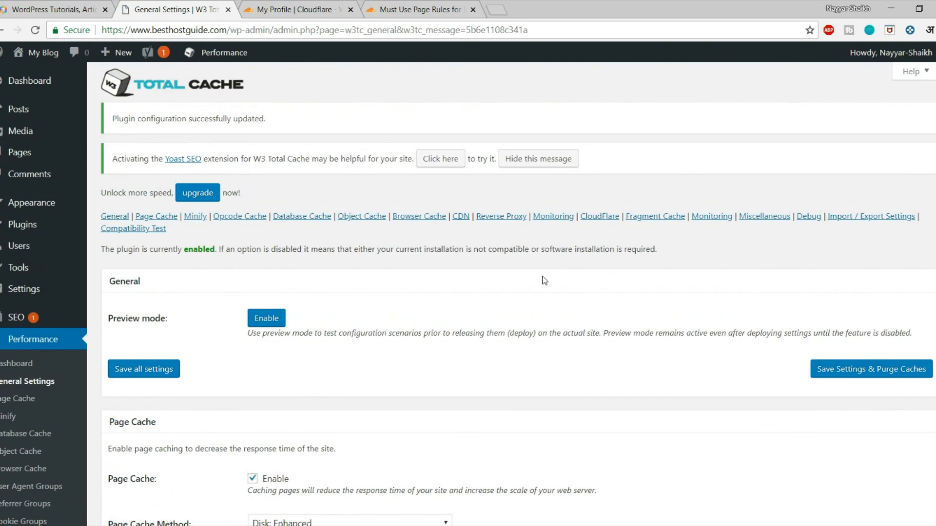
Step: Load GTmetrix in a new tab and analyze besthostguide.com, copied from the WordPress tab
left_click(500, 7)
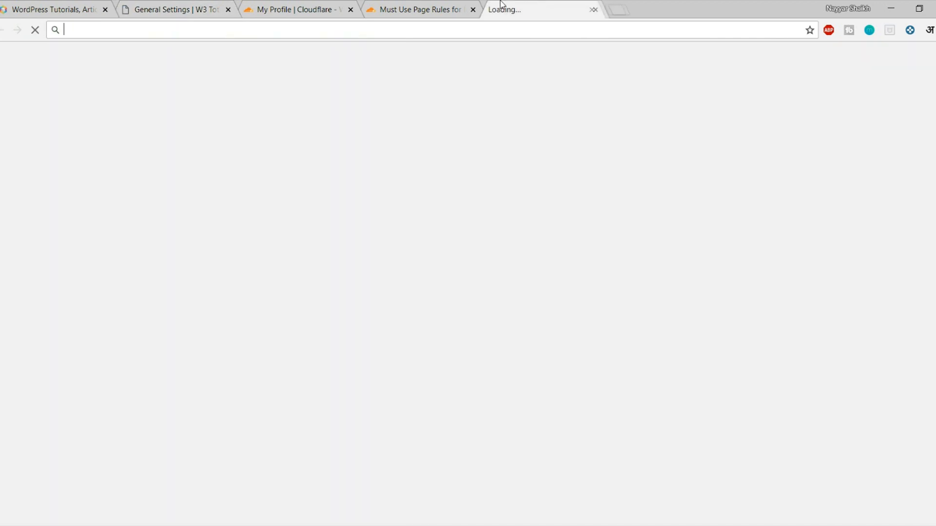
type("gt")
key("Return")
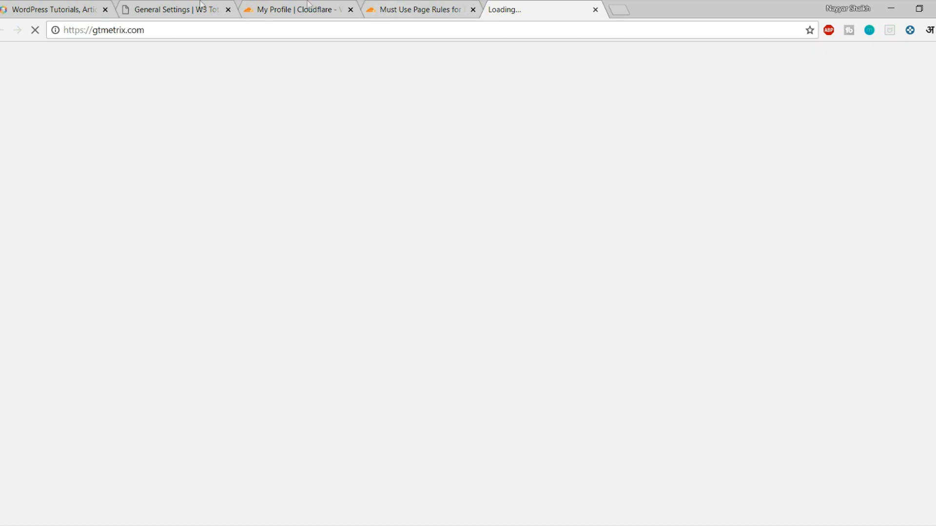
left_click(176, 7)
left_click_drag(225, 30, 101, 30)
key("ctrl+c")
left_click(546, 7)
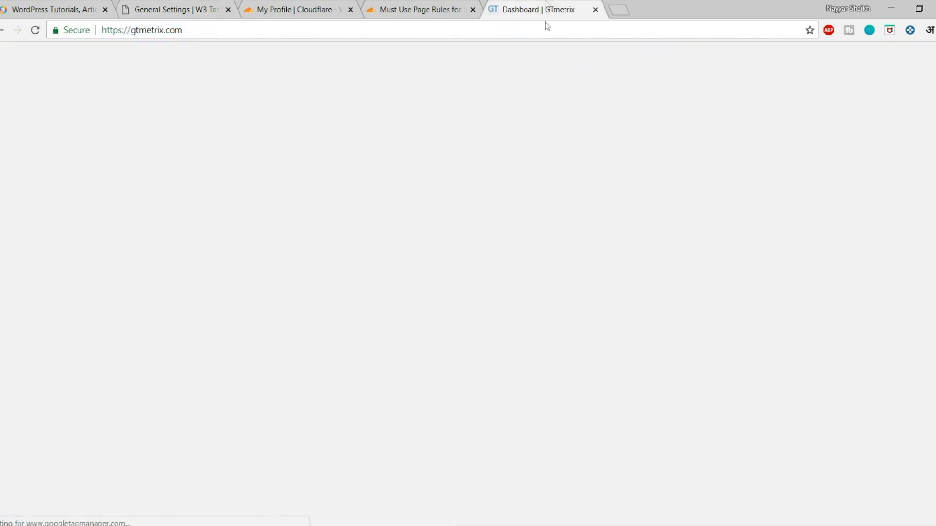
left_click(422, 330)
key("ctrl+v")
left_click(848, 328)
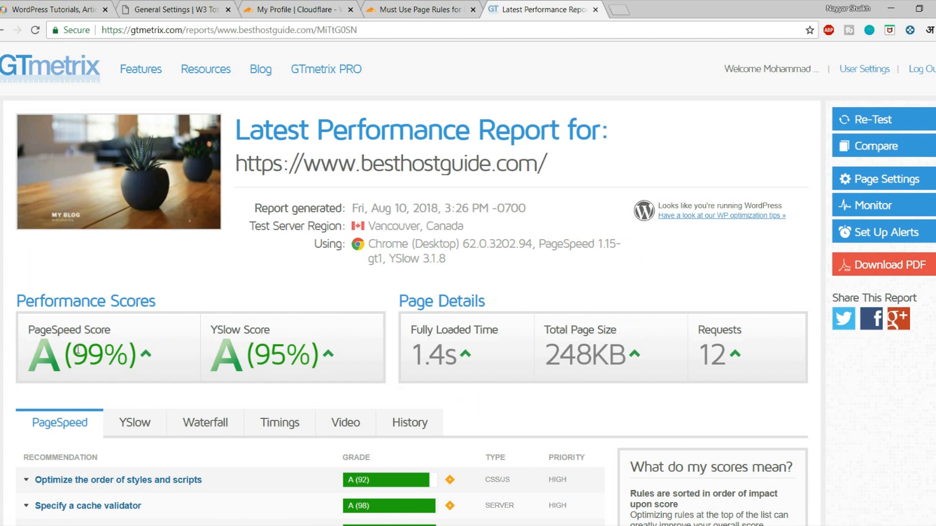
Step: Review the report: PageSpeed 99%, YSlow 95% and a 1.4s fully loaded time
left_click_drag(78, 350, 117, 355)
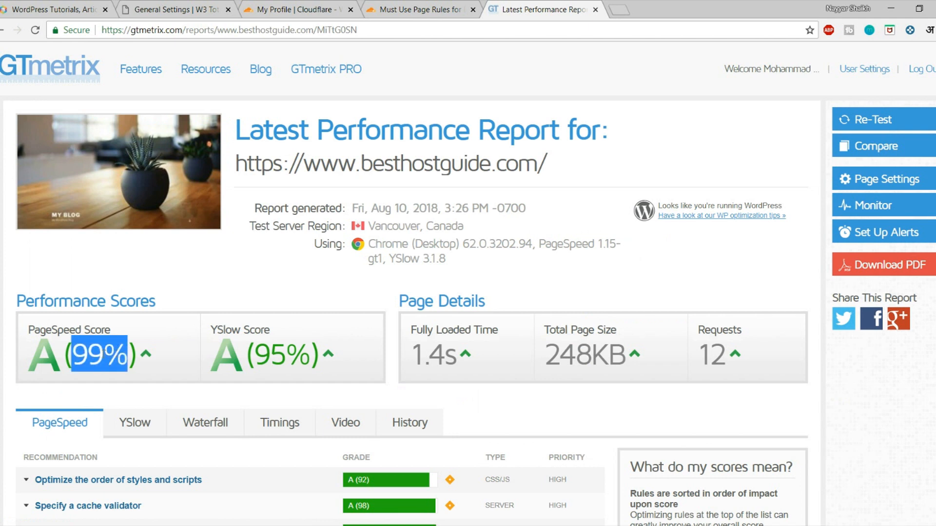
left_click(232, 357)
left_click_drag(258, 357, 310, 357)
left_click(319, 357)
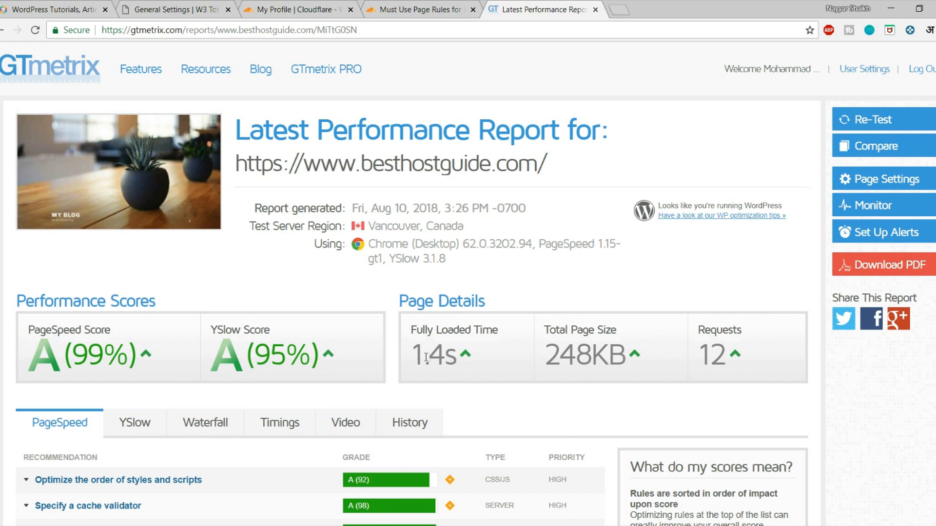
left_click_drag(419, 355, 458, 356)
left_click(476, 363)
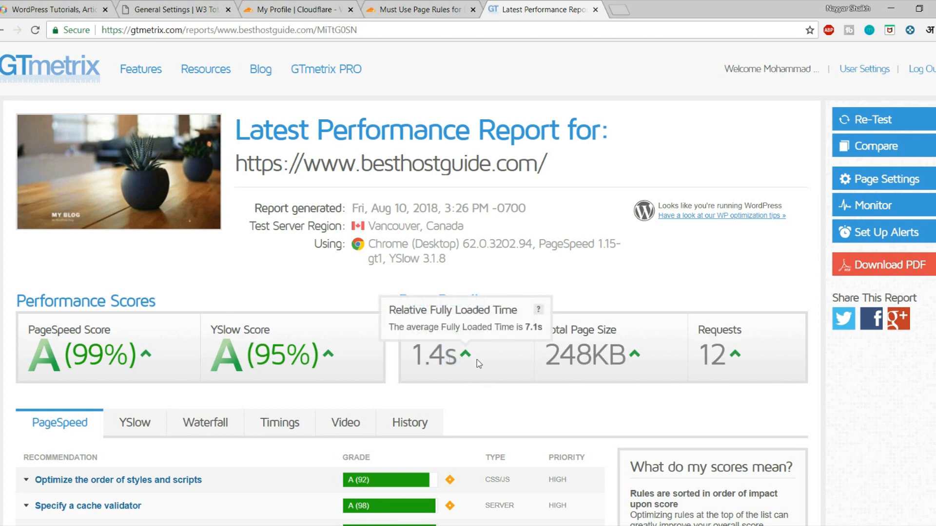
scroll(751, 348, "down", 3)
scroll(754, 351, "up", 3)
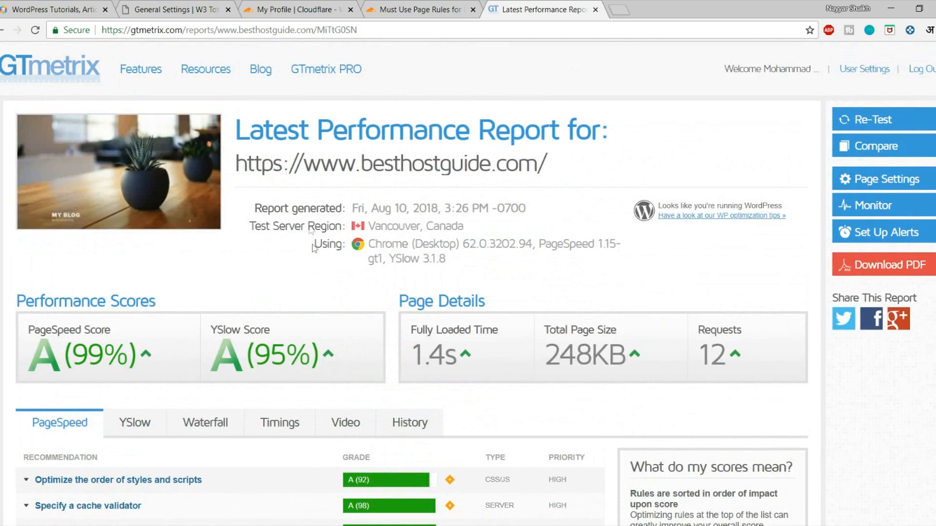
scroll(218, 259, "down", 5)
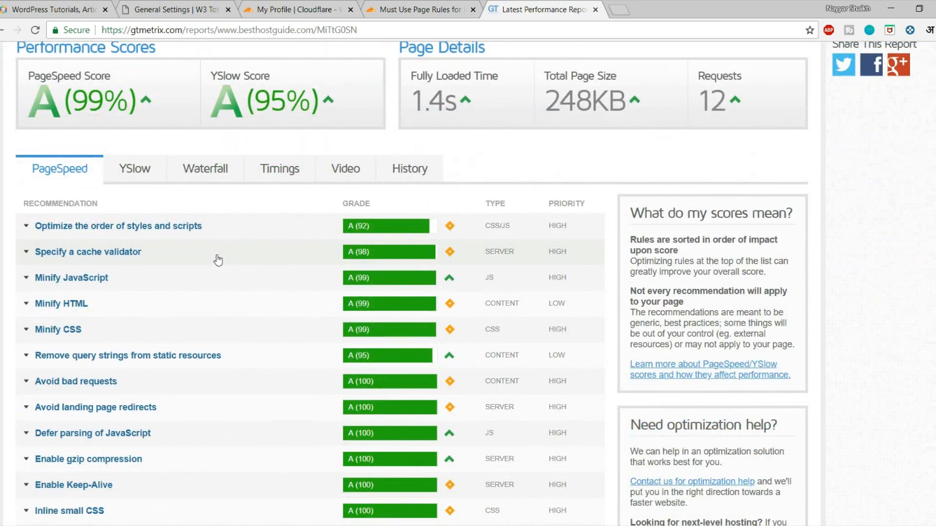
scroll(224, 318, "up", 5)
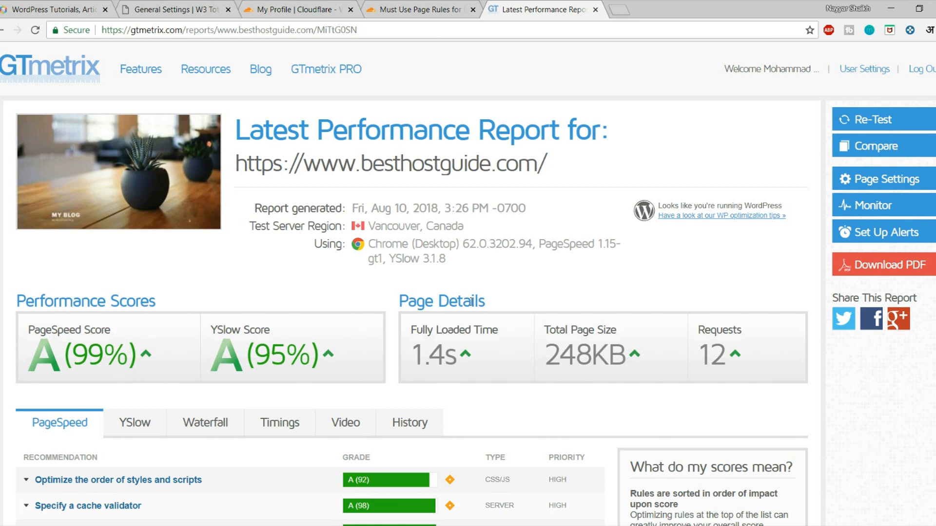
Step: Uncheck Minify in W3 Total Cache General Settings, then save and purge caches
left_click(215, 8)
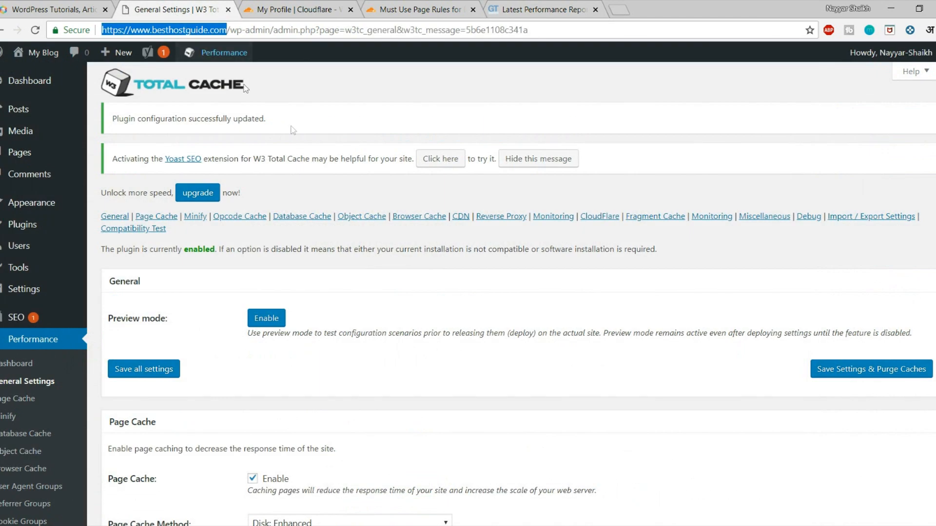
scroll(293, 130, "down", 8)
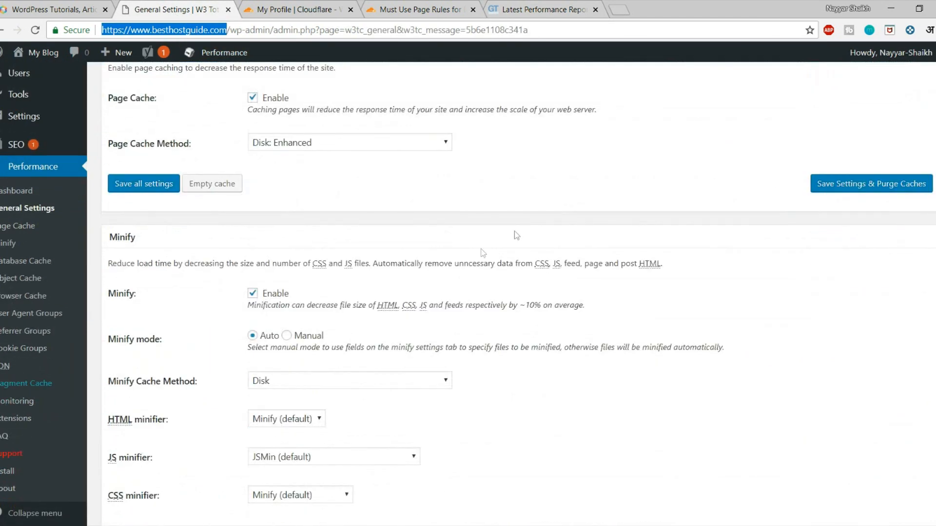
left_click(252, 294)
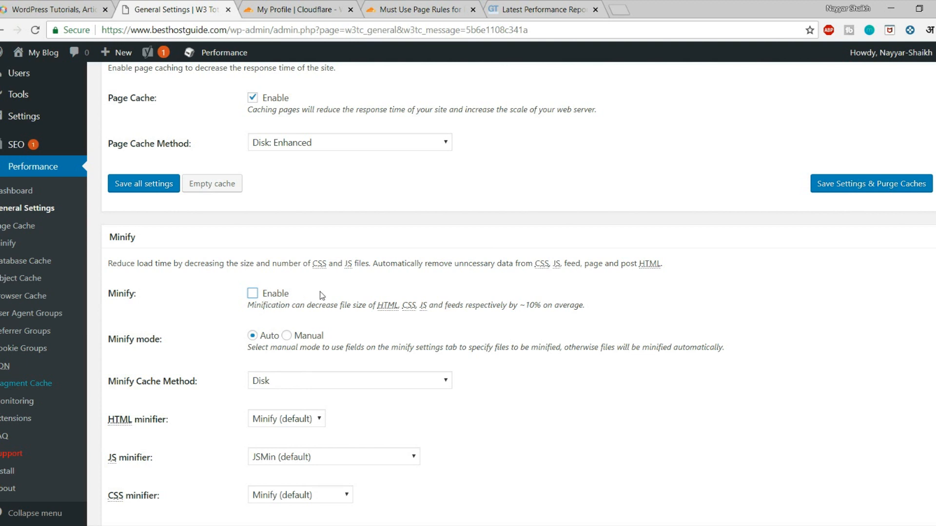
scroll(171, 267, "down", 3)
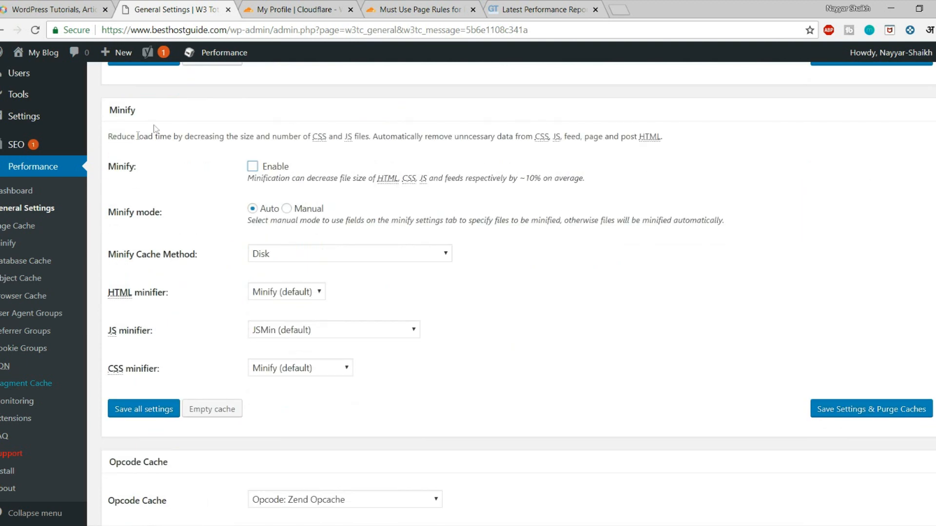
left_click(865, 409)
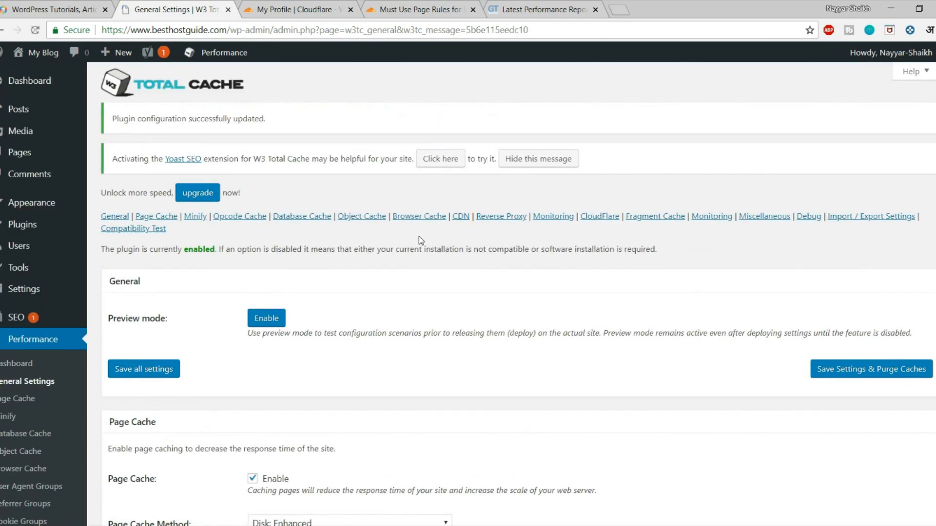
scroll(522, 265, "down", 7)
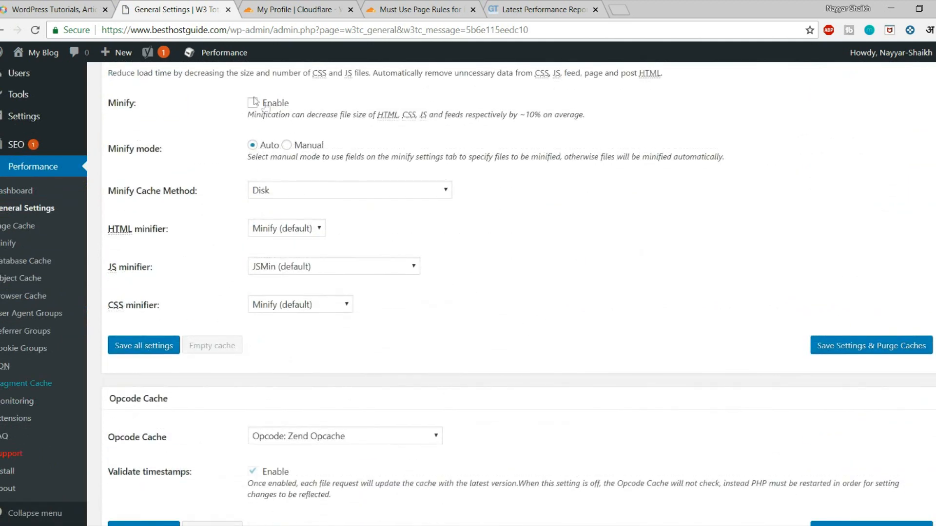